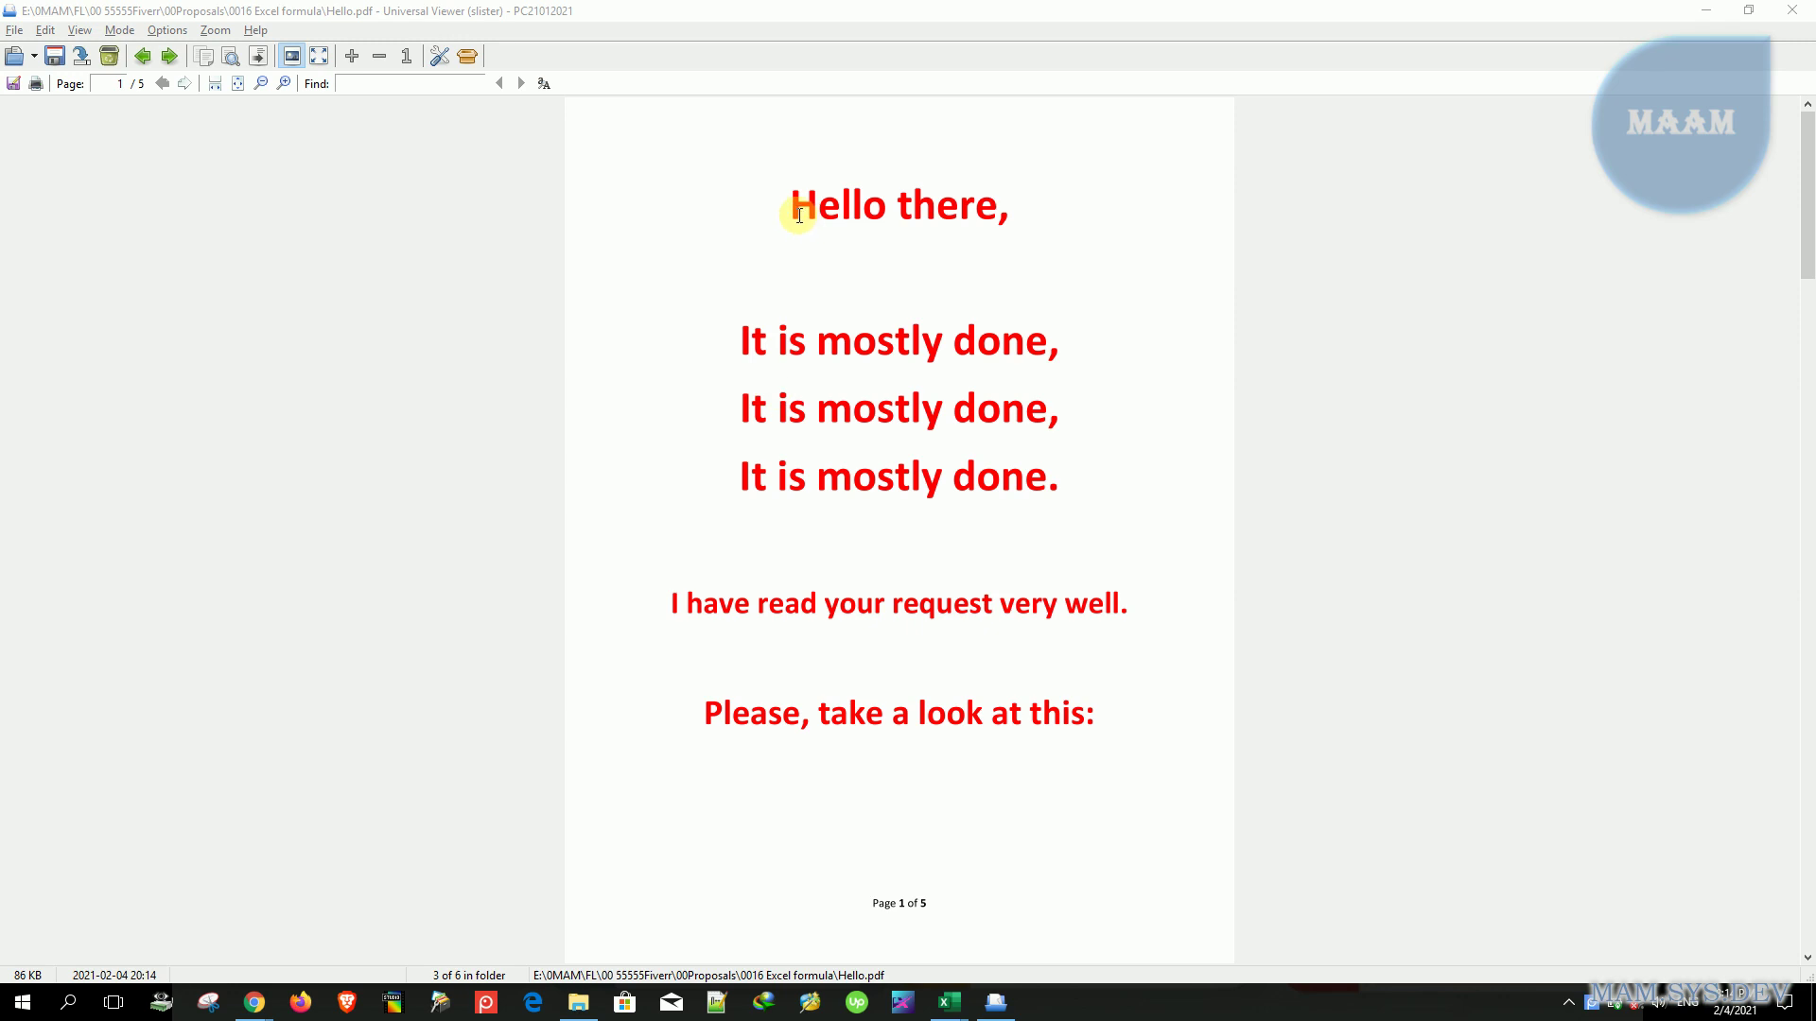
- Read the 'Hello there' and 'It is mostly done' greeting lines in Hello.pdf, then switch windows
{"action": "left_click_drag", "start_coordinate": [791, 205], "coordinate": [1031, 200]}
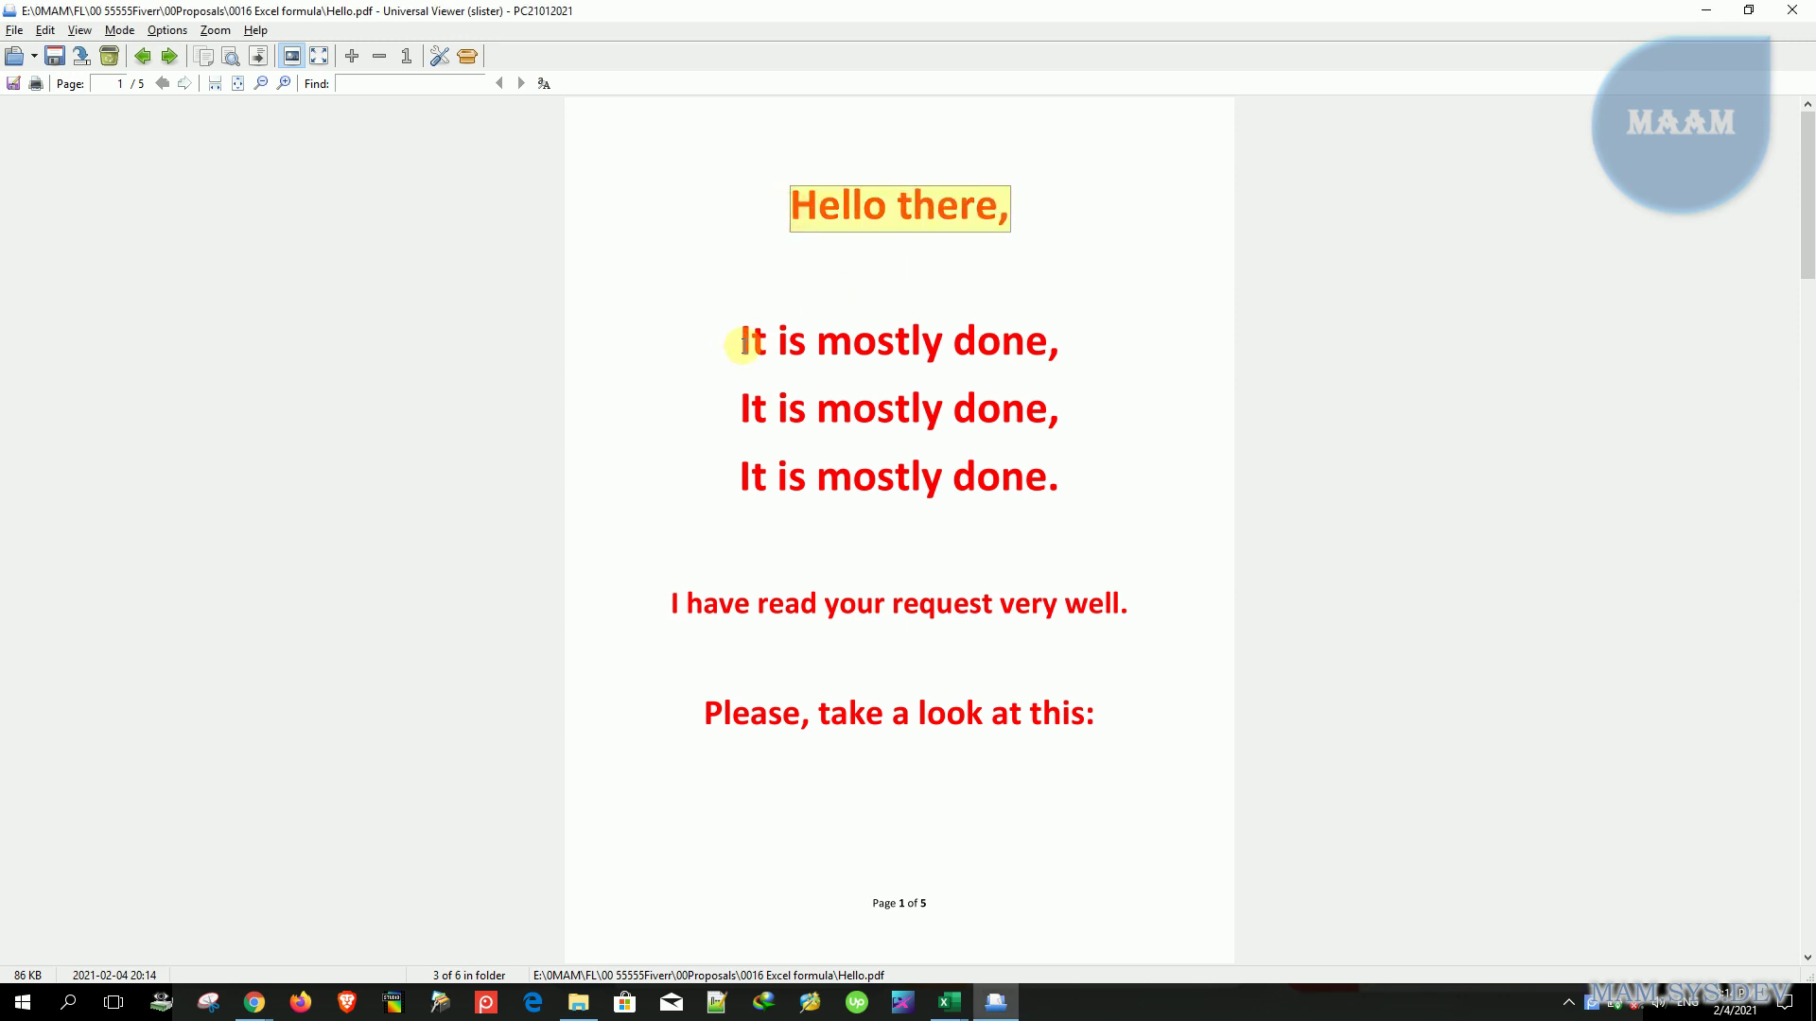
{"action": "left_click_drag", "start_coordinate": [743, 343], "coordinate": [1078, 464]}
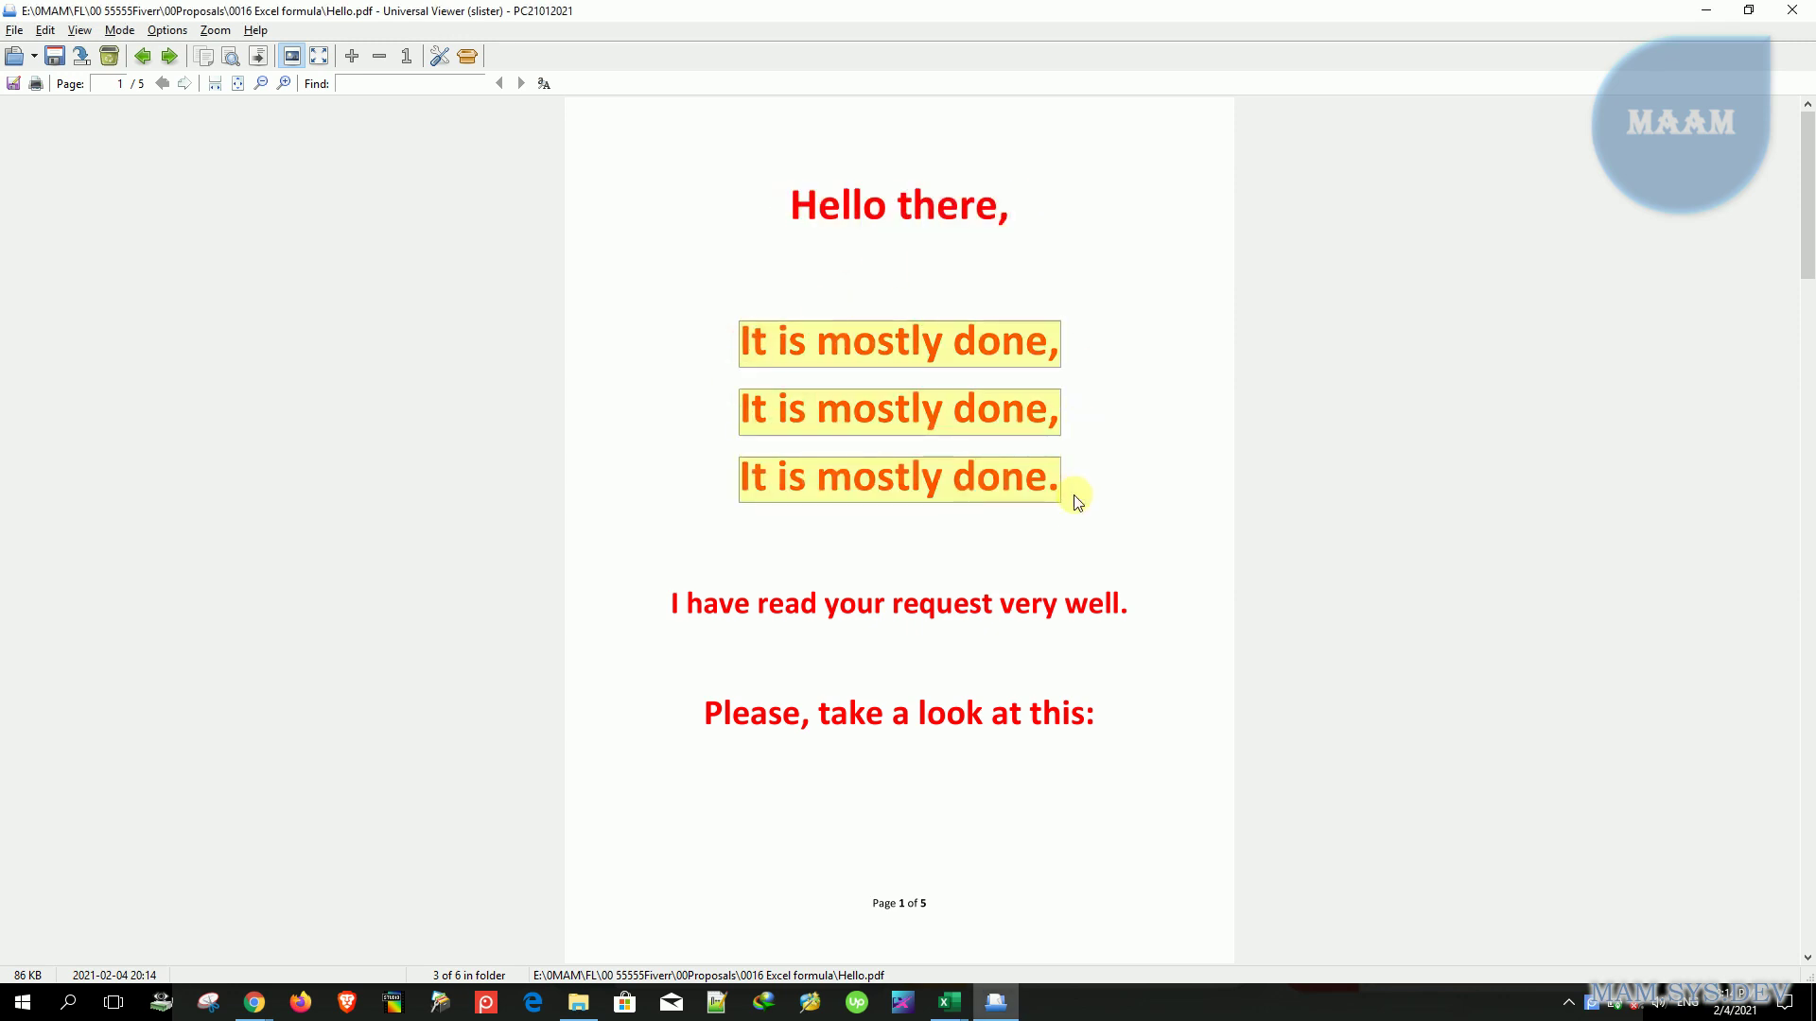
{"action": "left_click_drag", "start_coordinate": [671, 601], "coordinate": [1146, 582]}
{"action": "left_click", "coordinate": [1010, 605]}
{"action": "key", "text": "alt+Tab"}
{"action": "key", "text": "alt+Tab"}
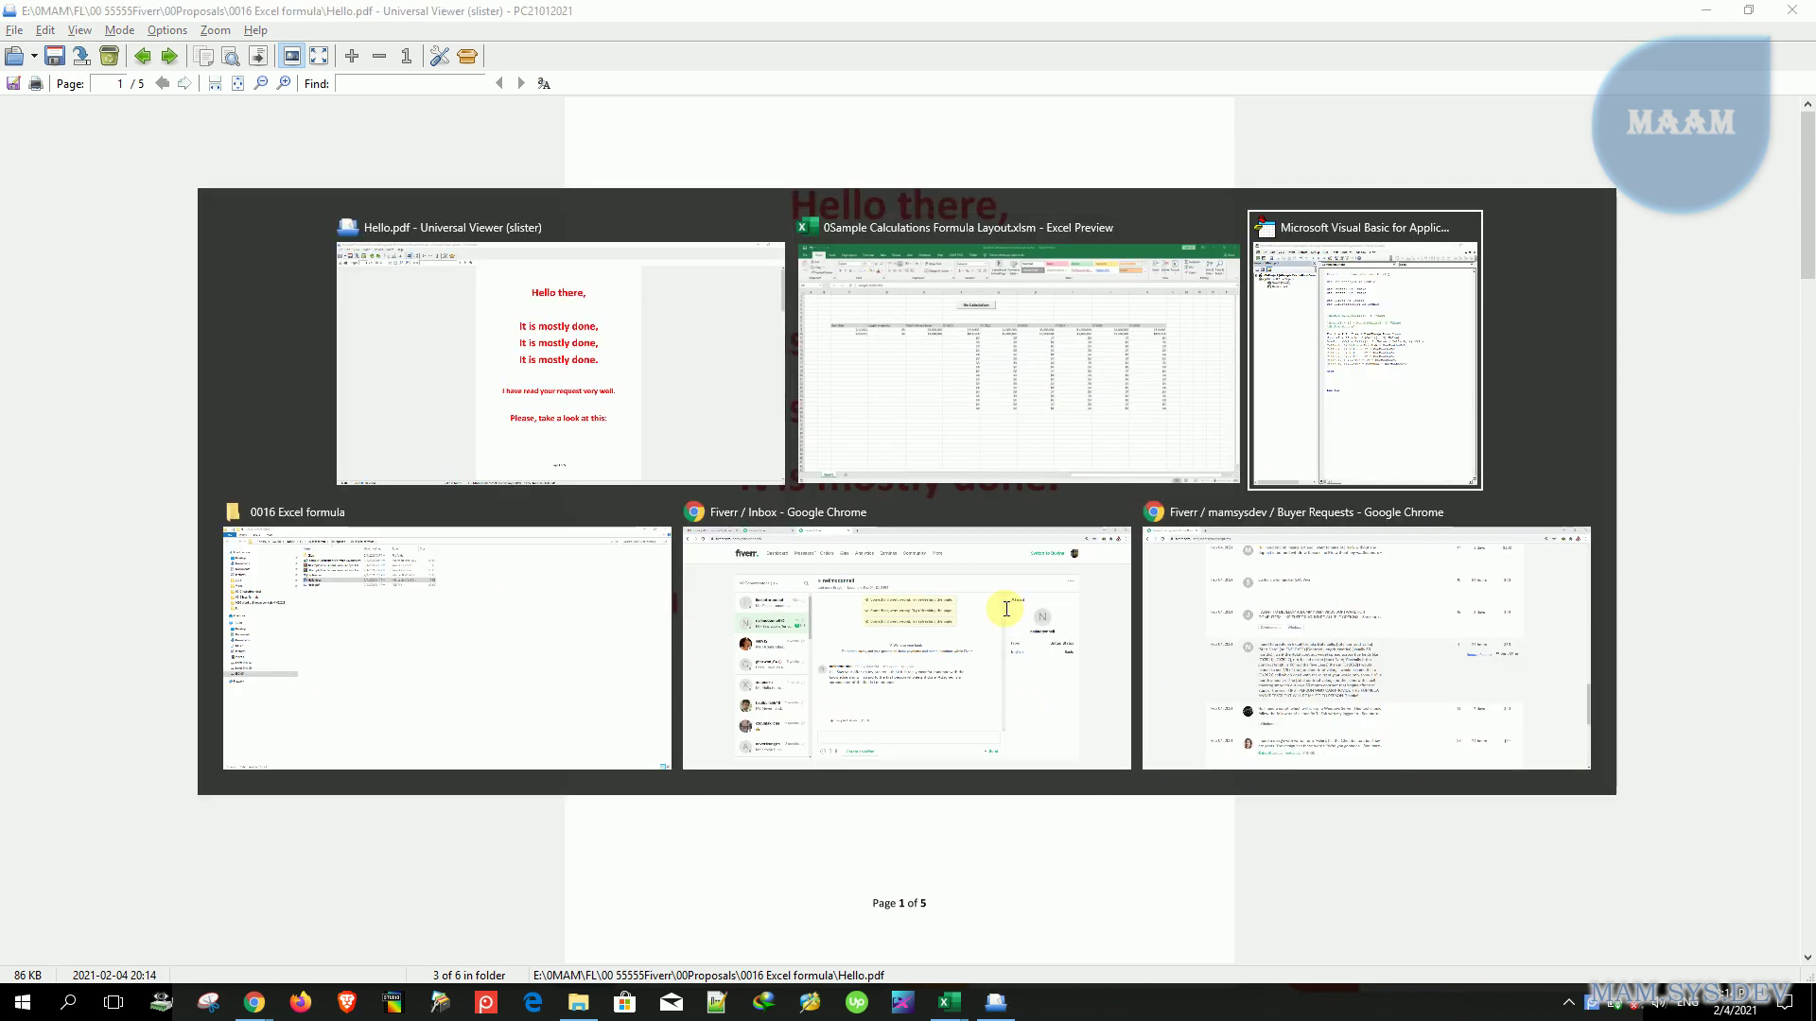
{"action": "key", "text": "alt+Tab"}
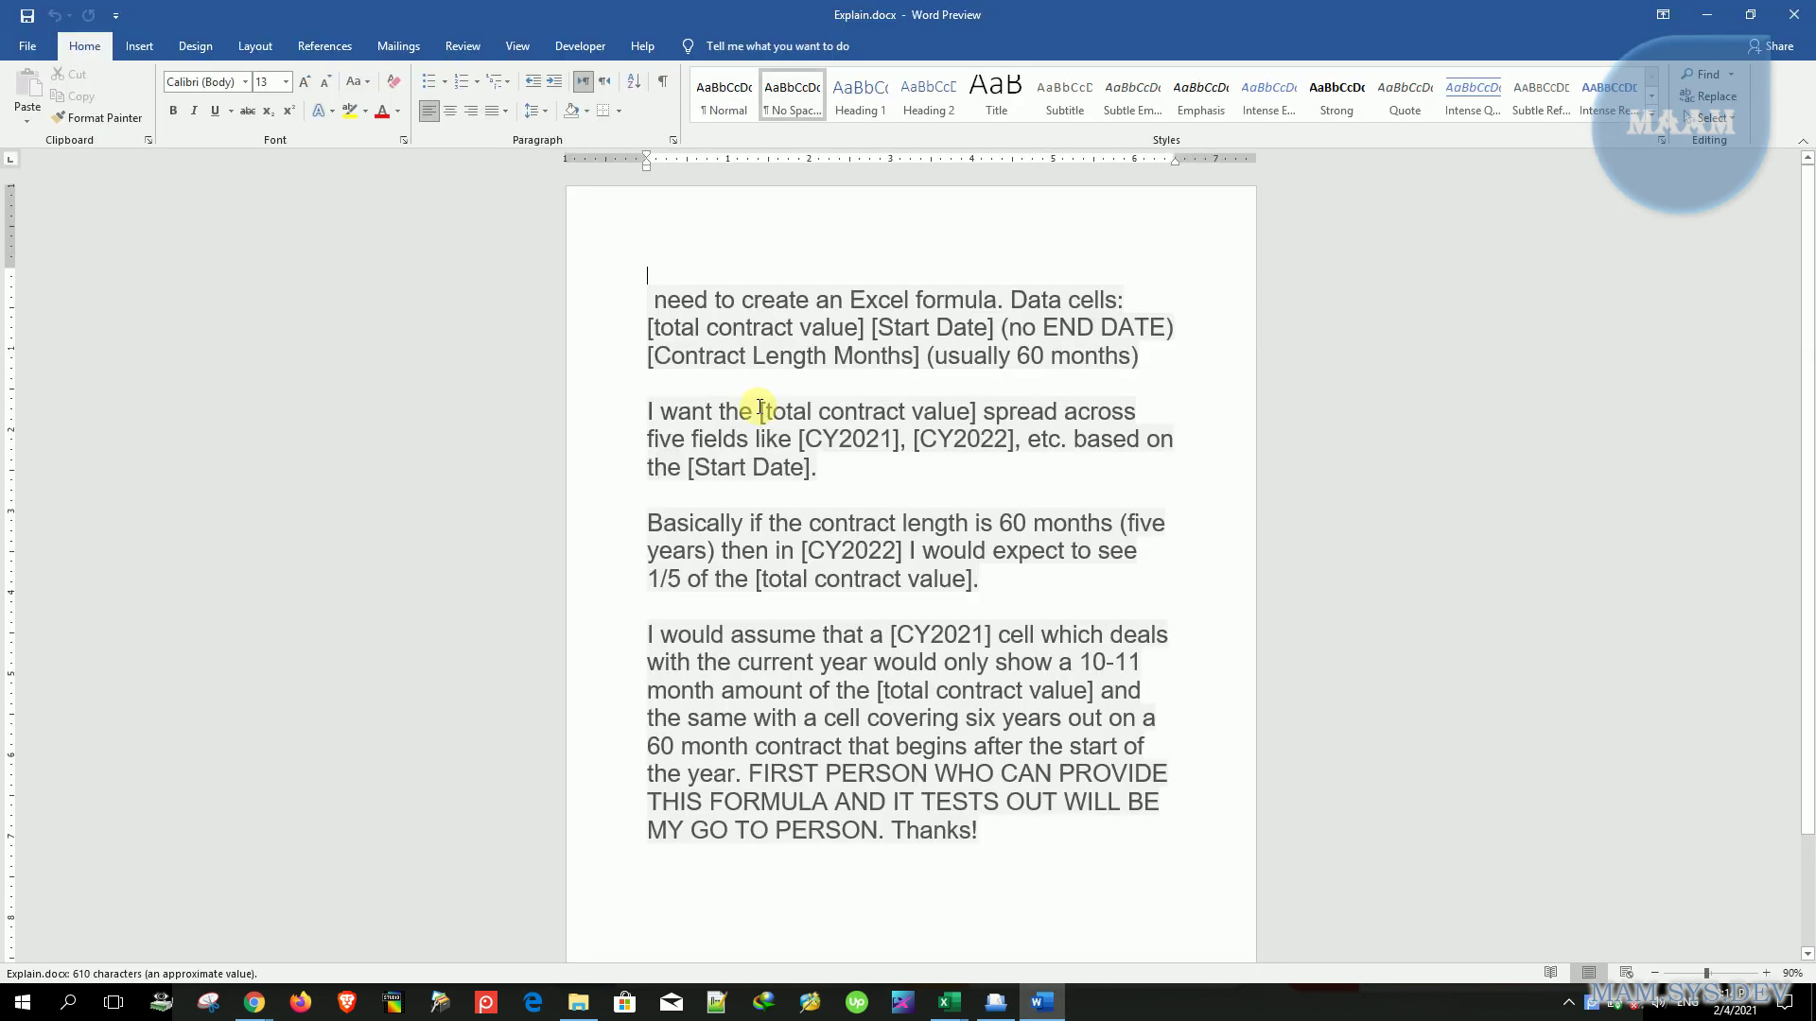
- Review the formula request in Explain.docx and the PDF line 'Please, take a look at this:'
{"action": "mouse_move", "coordinate": [643, 284]}
{"action": "left_mouse_down"}
{"action": "mouse_move", "coordinate": [825, 549]}
{"action": "mouse_move", "coordinate": [1088, 802]}
{"action": "mouse_move", "coordinate": [984, 832]}
{"action": "left_mouse_up"}
{"action": "left_click", "coordinate": [809, 707]}
{"action": "key", "text": "alt+Tab"}
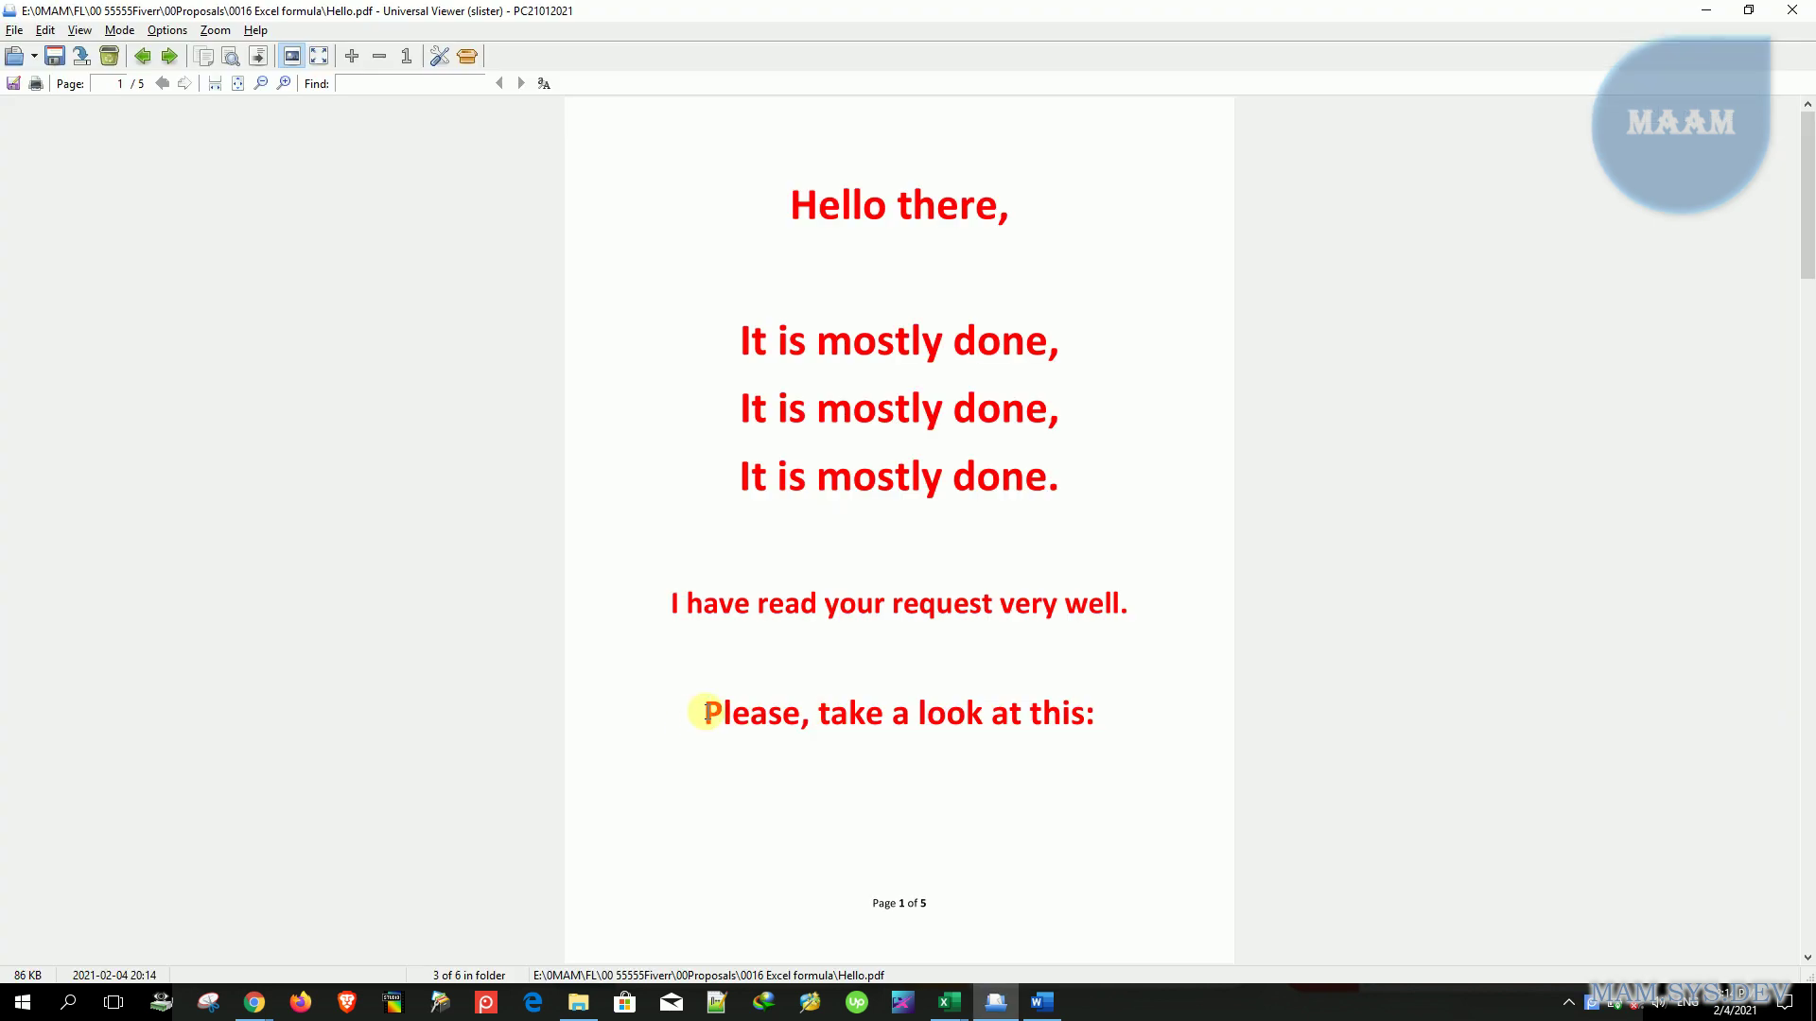
{"action": "left_click_drag", "start_coordinate": [700, 720], "coordinate": [1211, 758]}
- Close the Word request document and bring the Excel calculations workbook forward
{"action": "key", "text": "alt+Tab"}
{"action": "key", "text": "Delete"}
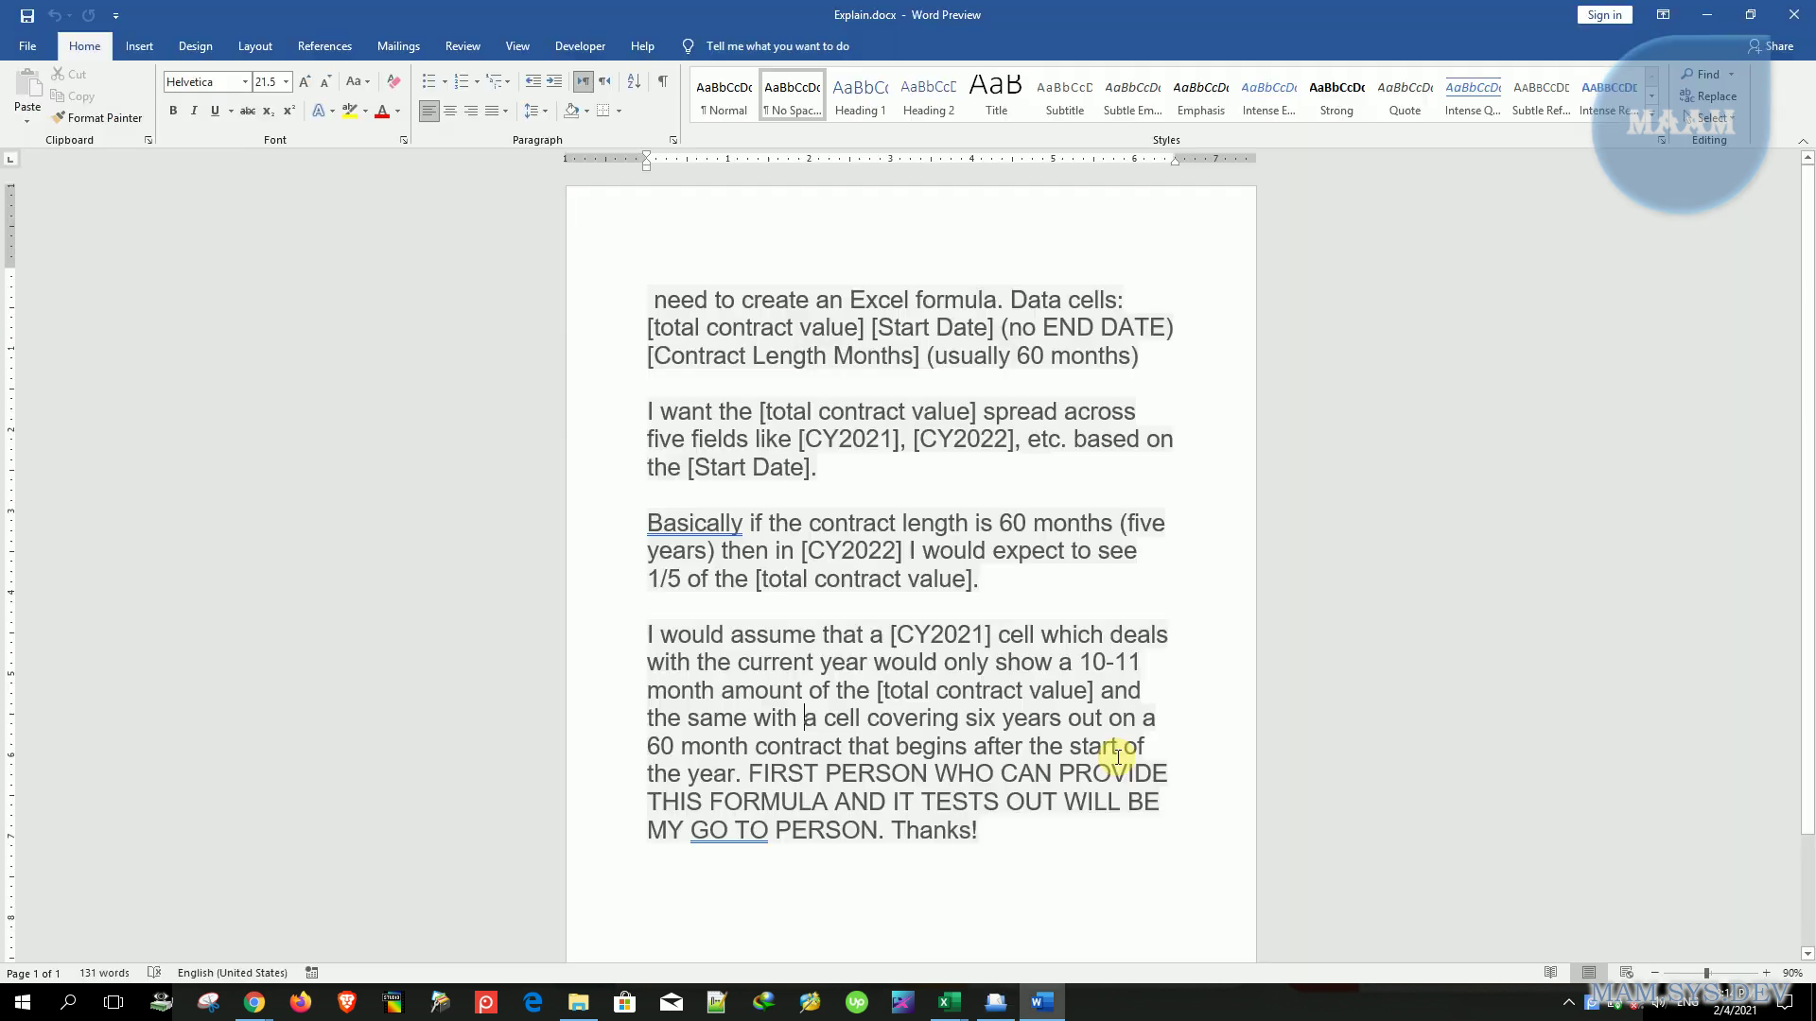
{"action": "key", "text": "alt+Tab"}
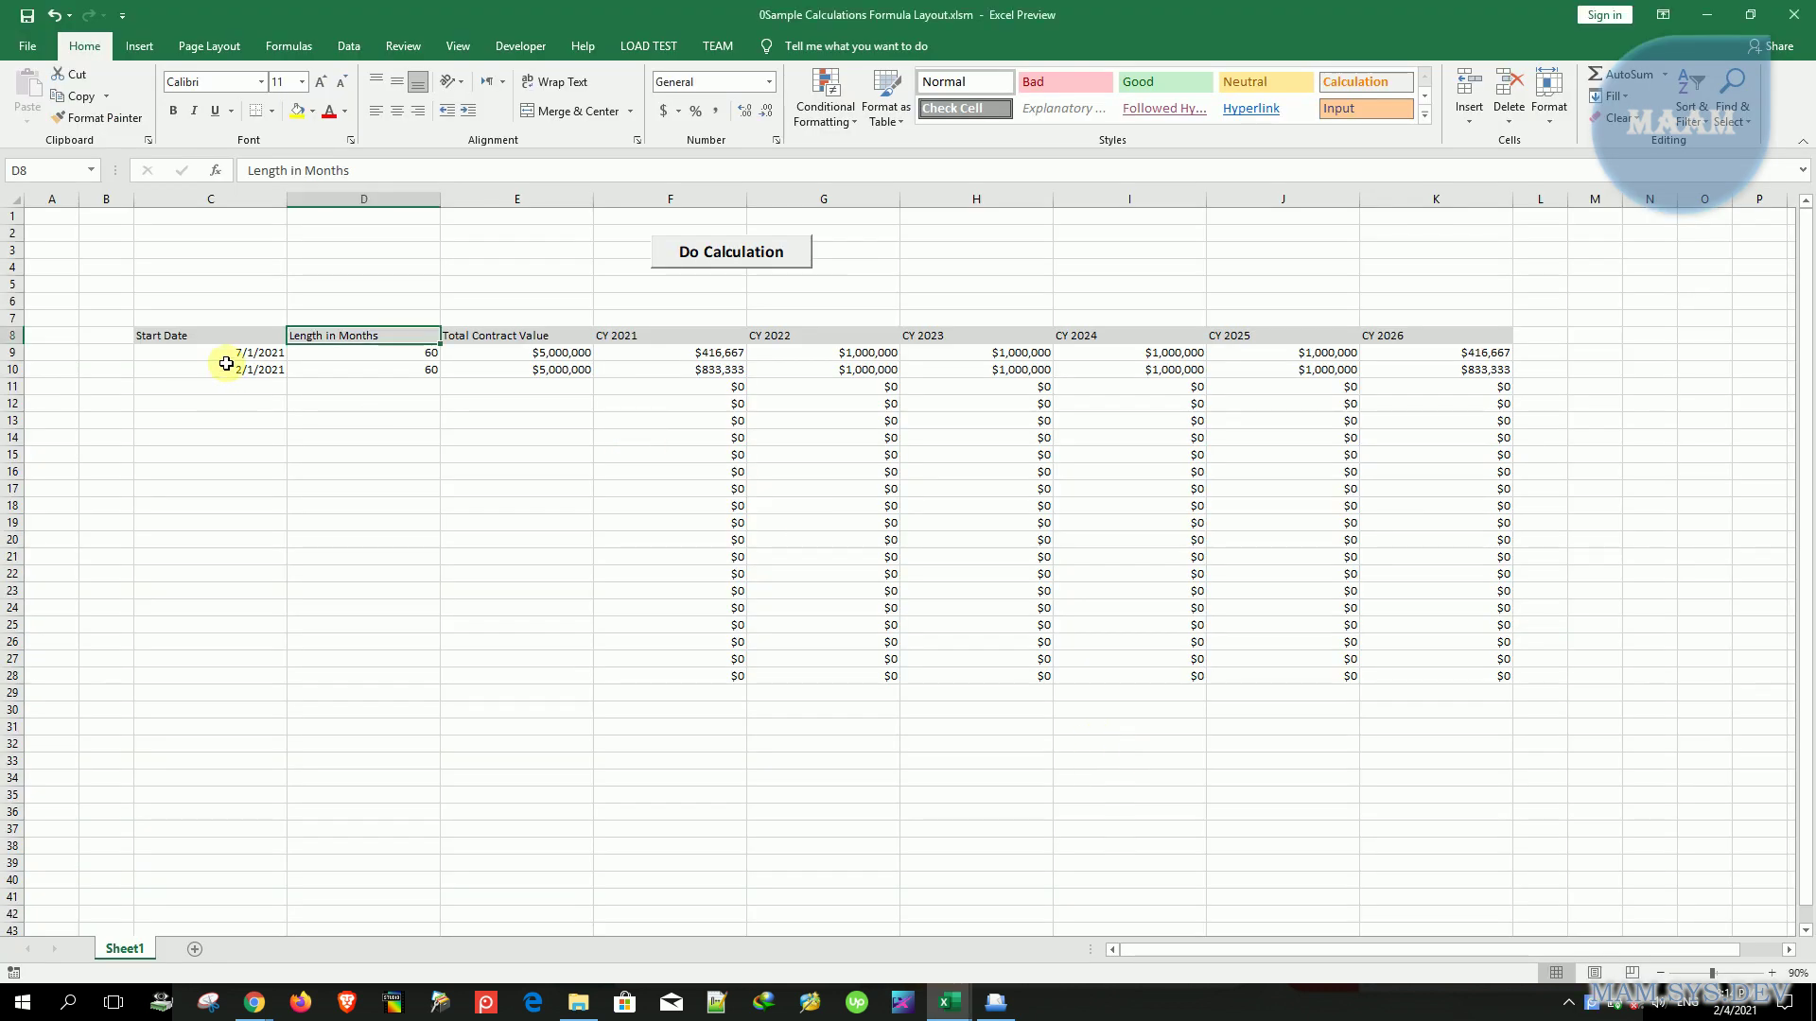
- Clear C10:K28 and check row 9's total and yearly amounts F9:K9
{"action": "left_click_drag", "start_coordinate": [226, 364], "coordinate": [1482, 677]}
{"action": "key", "text": "Delete"}
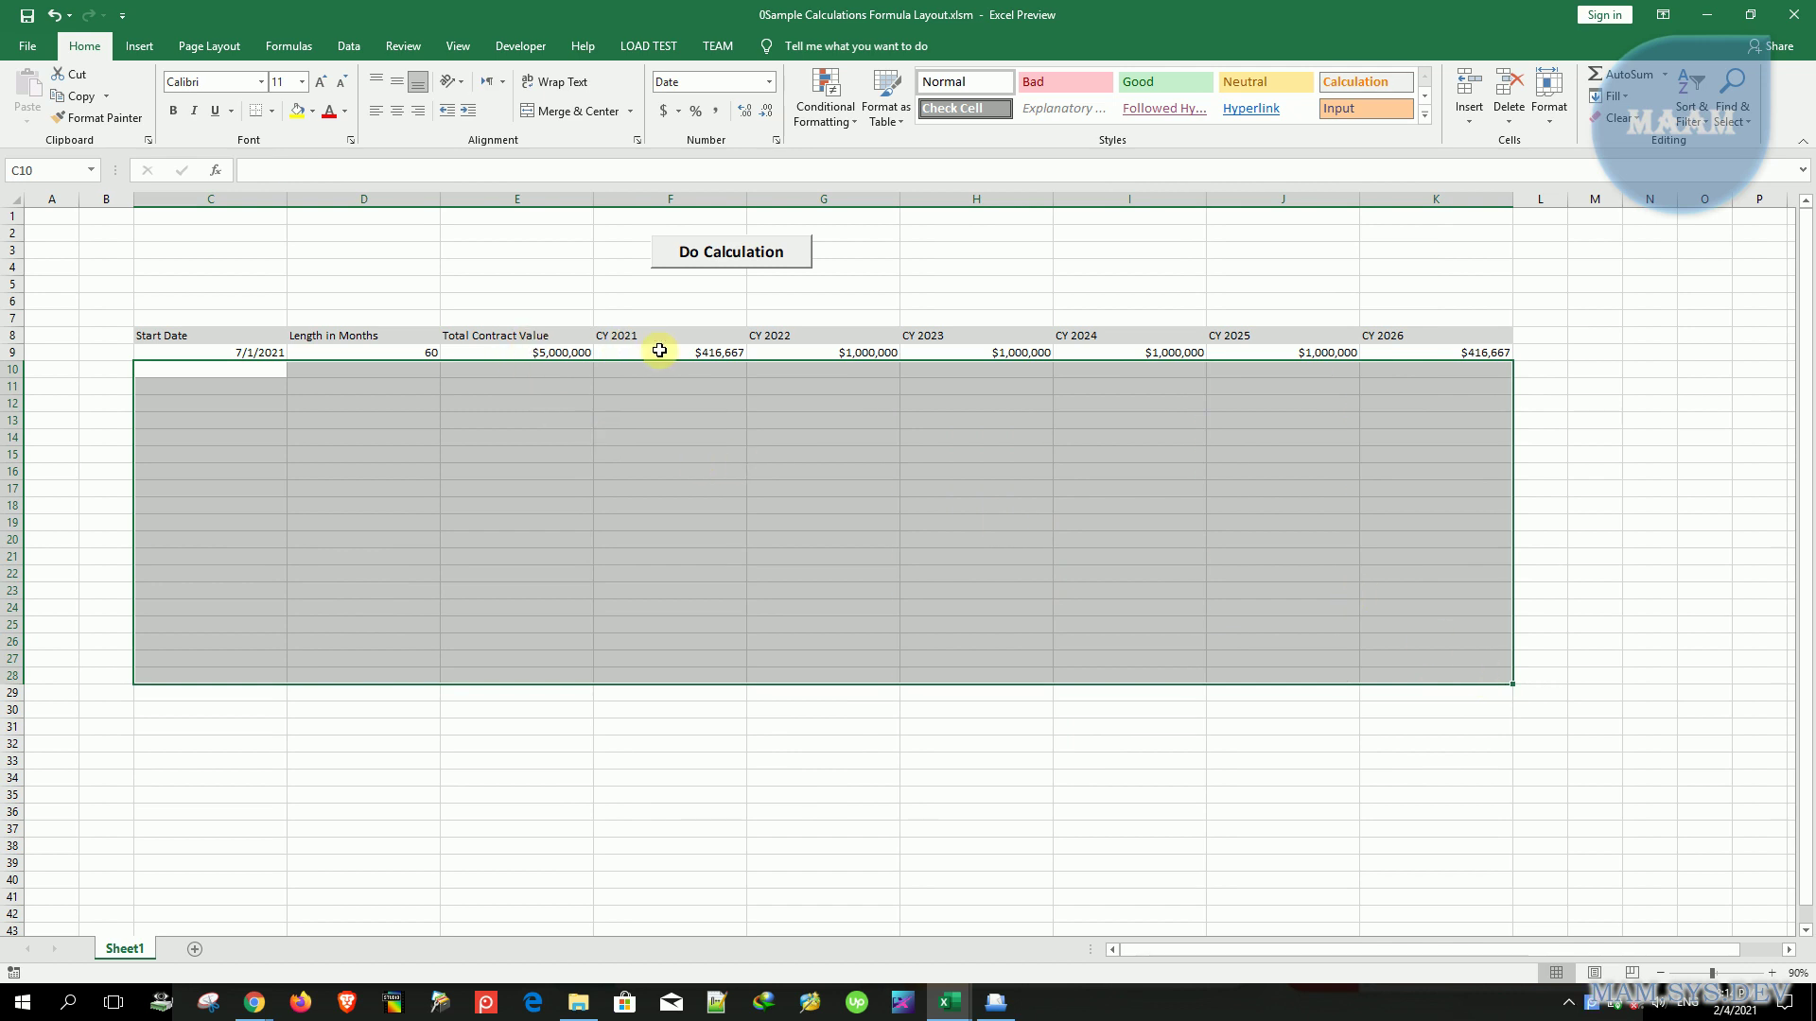
{"action": "left_click", "coordinate": [508, 355]}
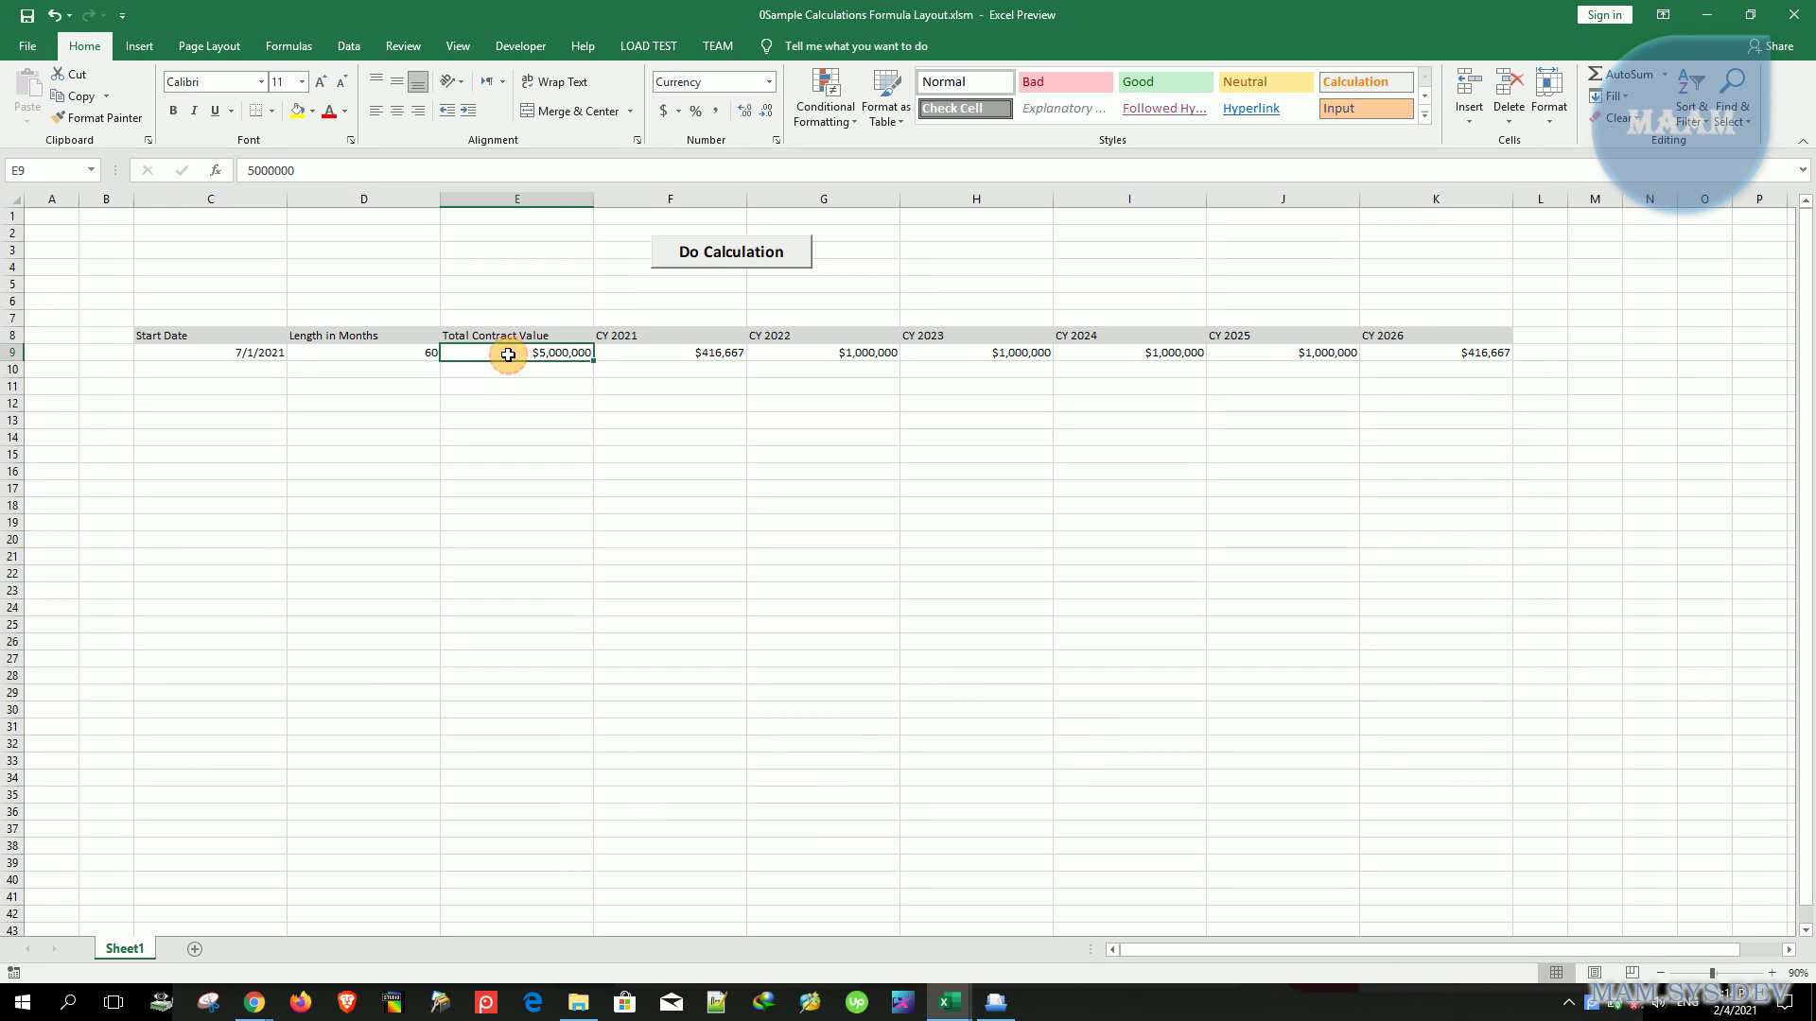
{"action": "left_click", "coordinate": [677, 356]}
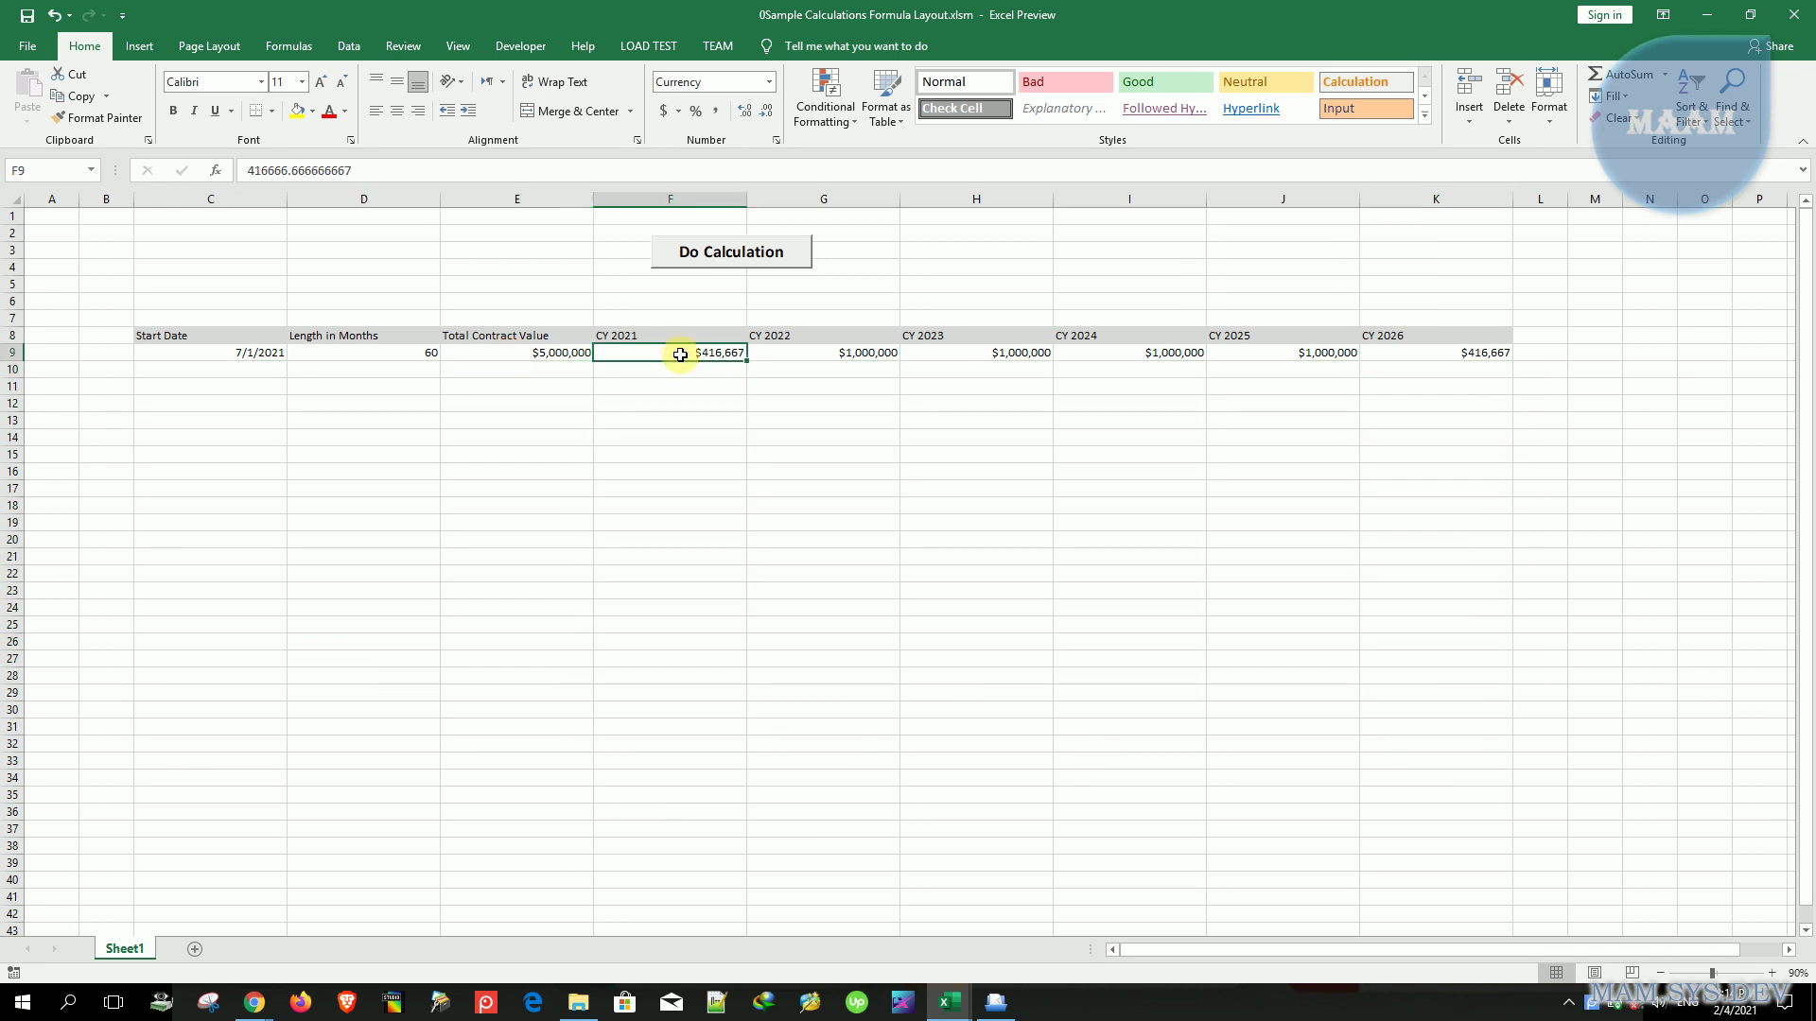
{"action": "key", "text": "shift+Right"}
{"action": "key", "text": "shift+Right"}
{"action": "key", "text": "shift+Right"}
{"action": "key", "text": "shift+Right"}
{"action": "key", "text": "shift+Right"}
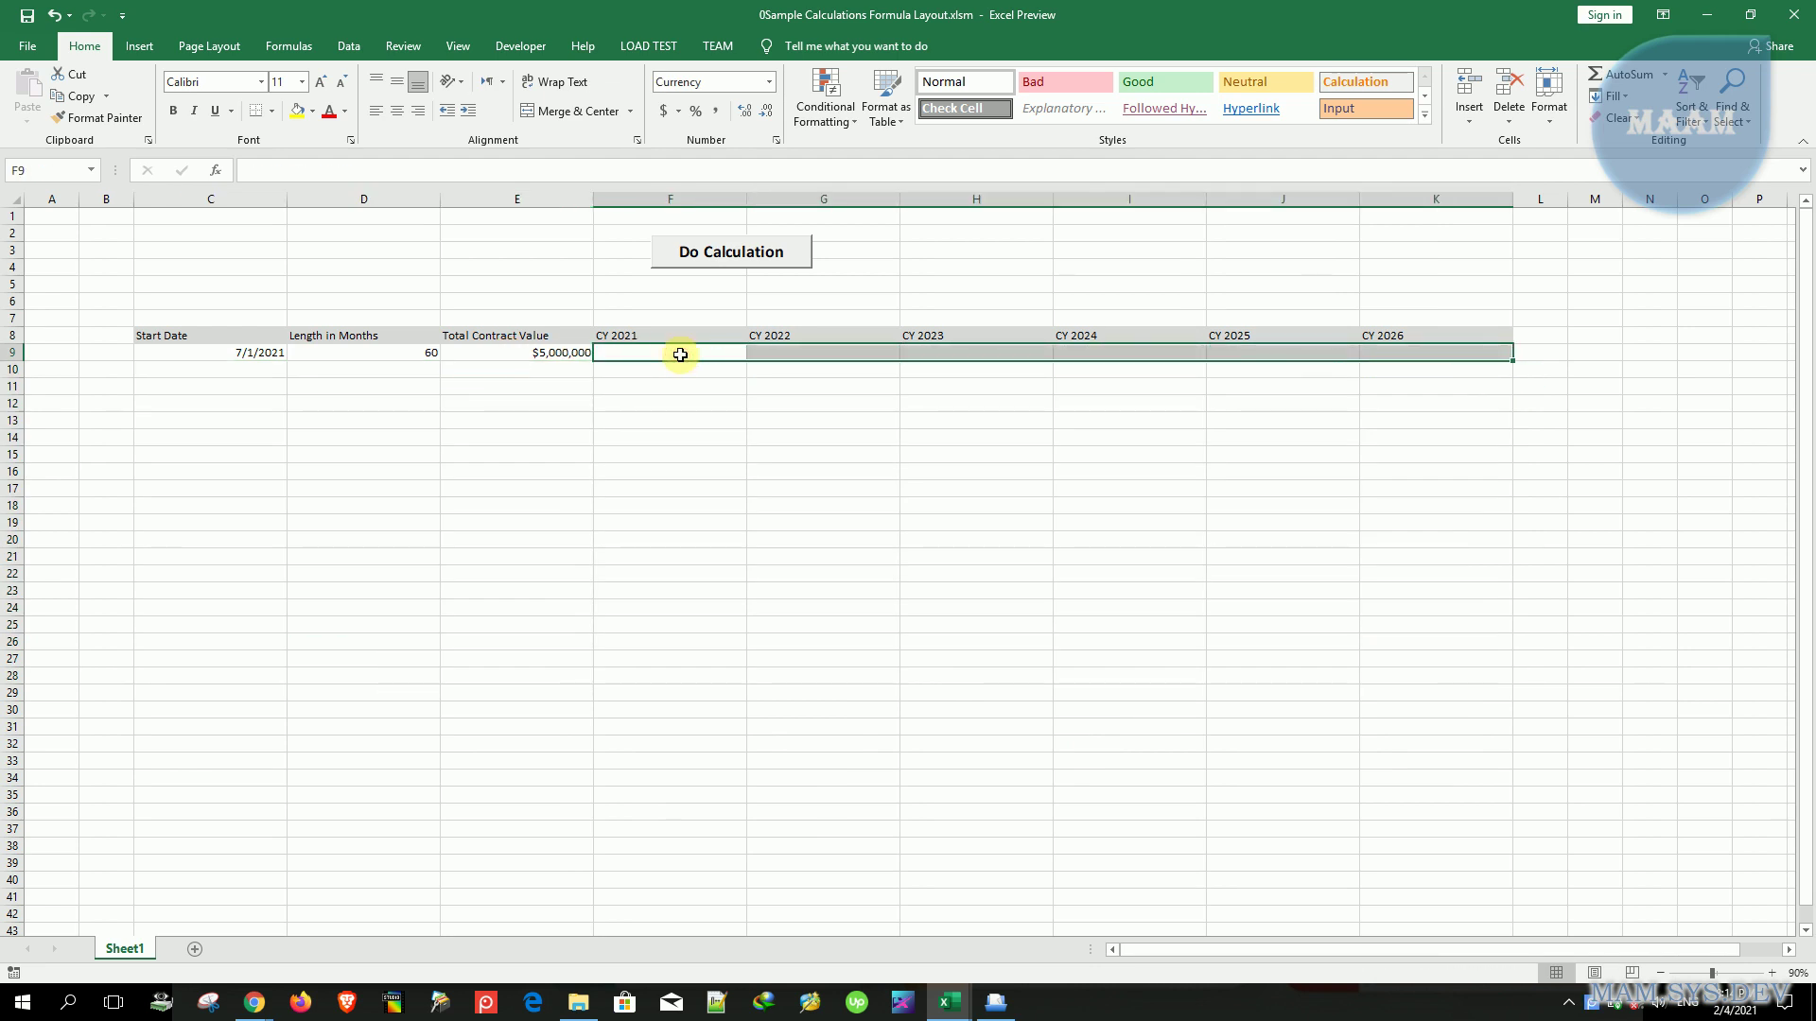
- Rerun Do Calculation, confirm $416,667 in CY 2021 and CY 2026, and return to the PDF
{"action": "left_click", "coordinate": [747, 254]}
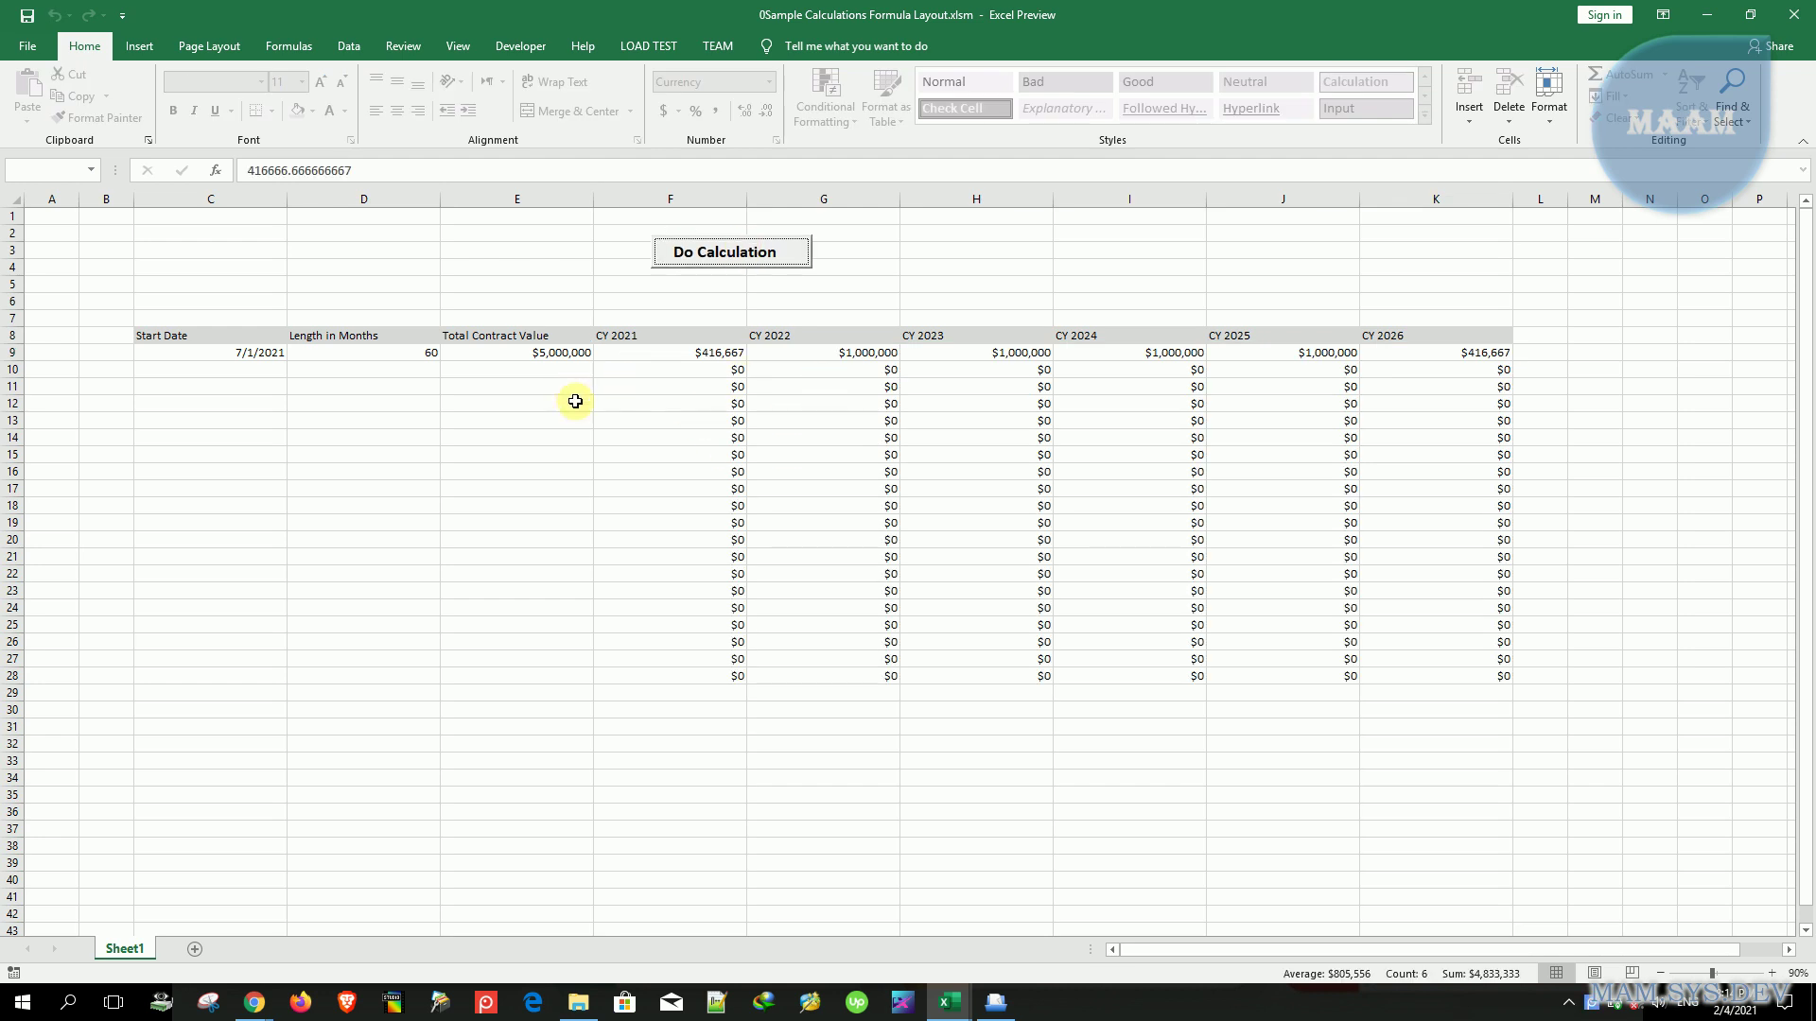
{"action": "left_click", "coordinate": [720, 350]}
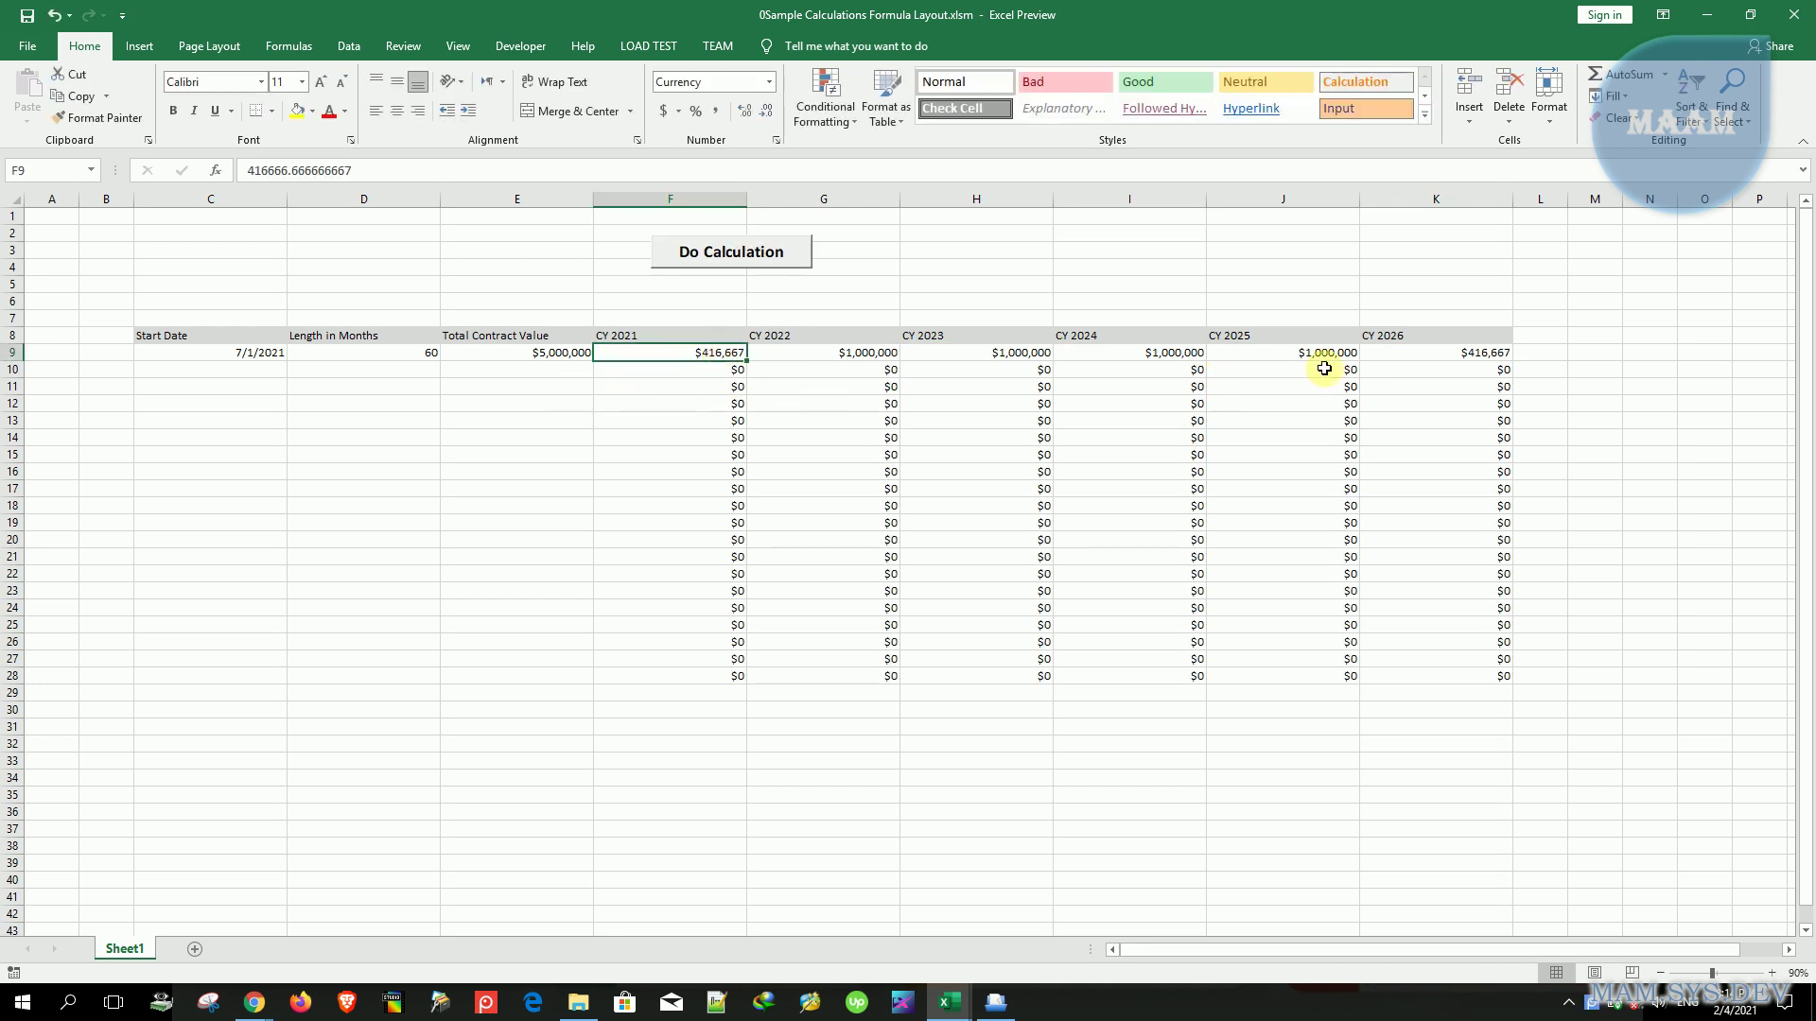
{"action": "left_click", "coordinate": [1432, 352]}
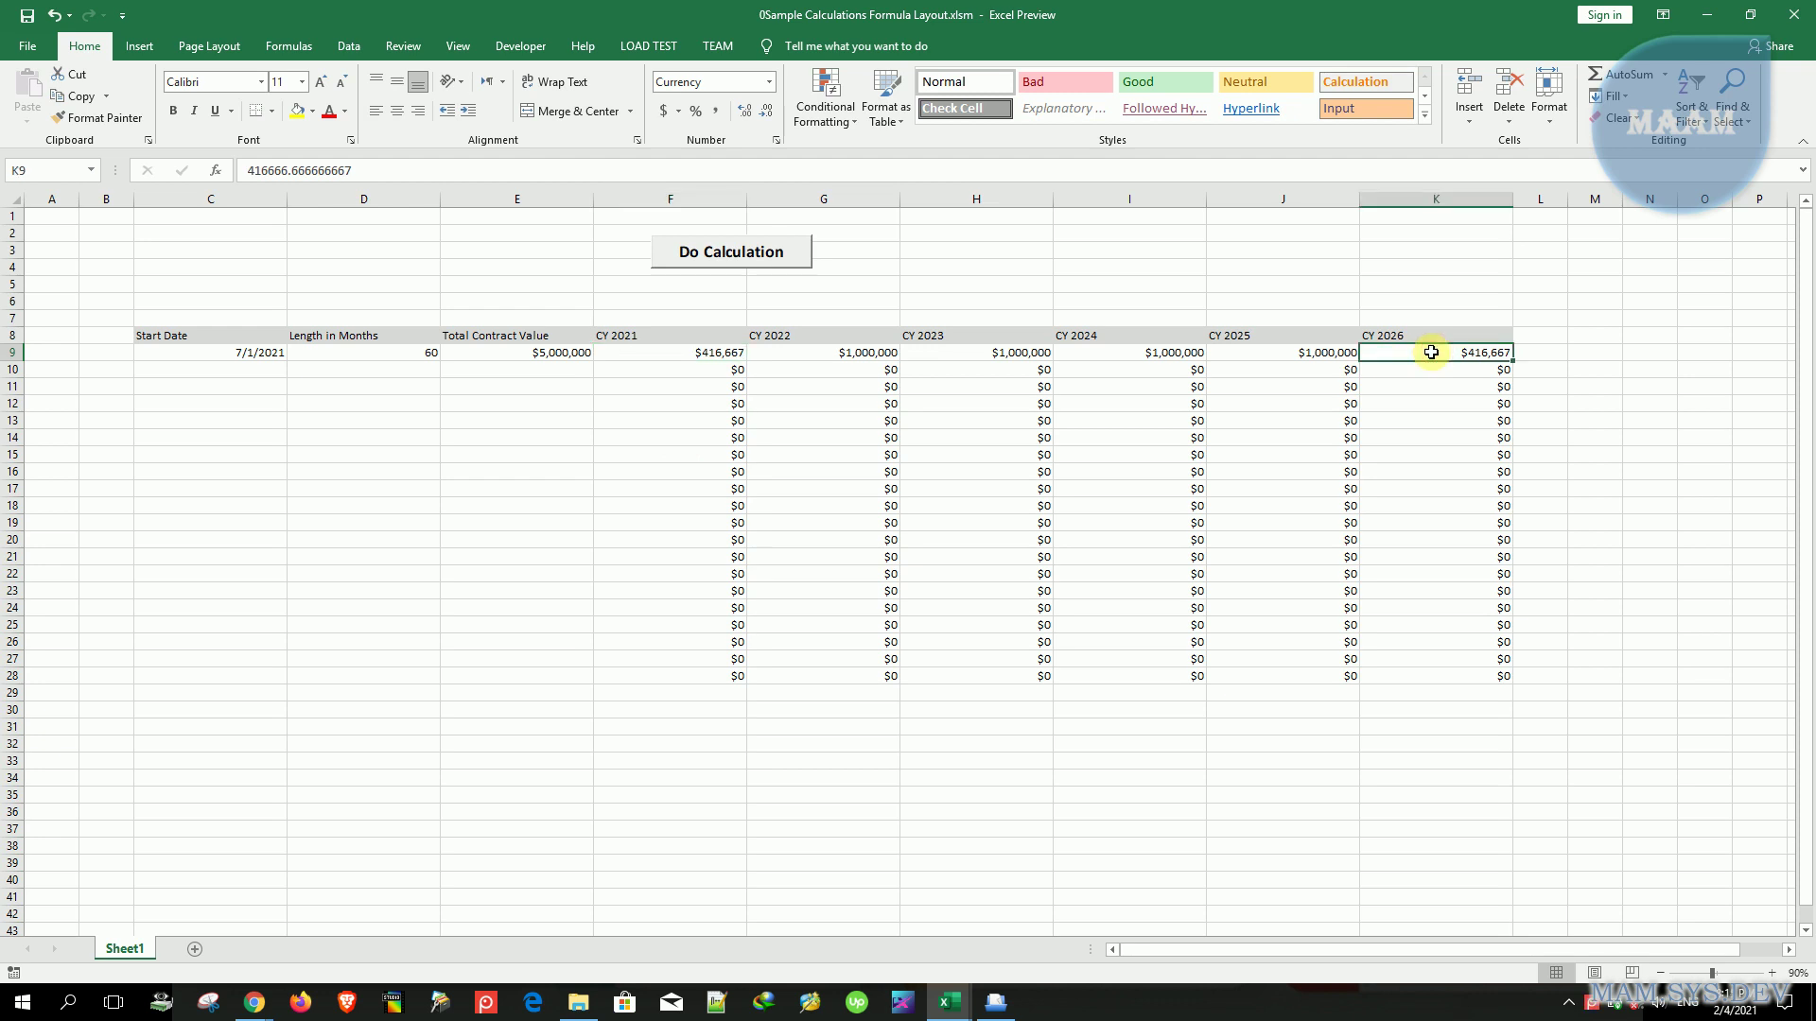
{"action": "key", "text": "alt+Tab"}
{"action": "scroll", "coordinate": [1395, 358], "scroll_direction": "down", "scroll_amount": 1}
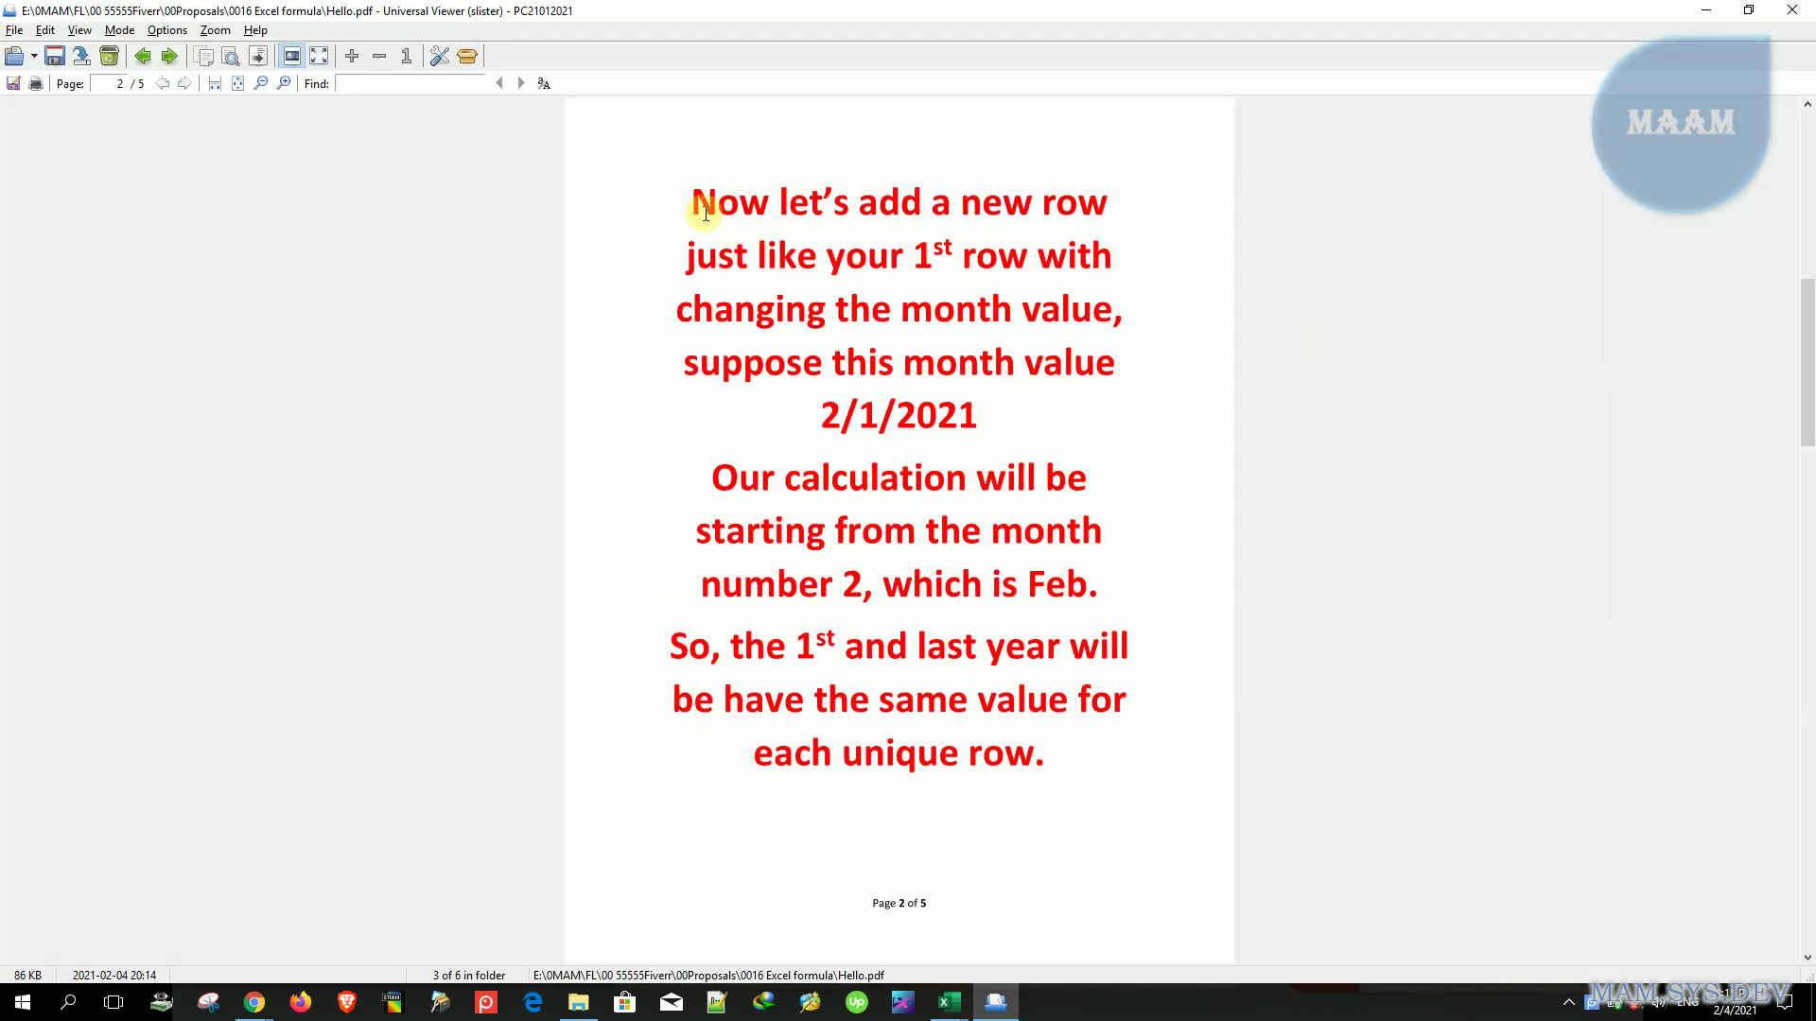
- Read page 2's instruction to add a new row dated 2/1/2021, then go back to Excel
{"action": "left_click_drag", "start_coordinate": [698, 200], "coordinate": [1115, 304]}
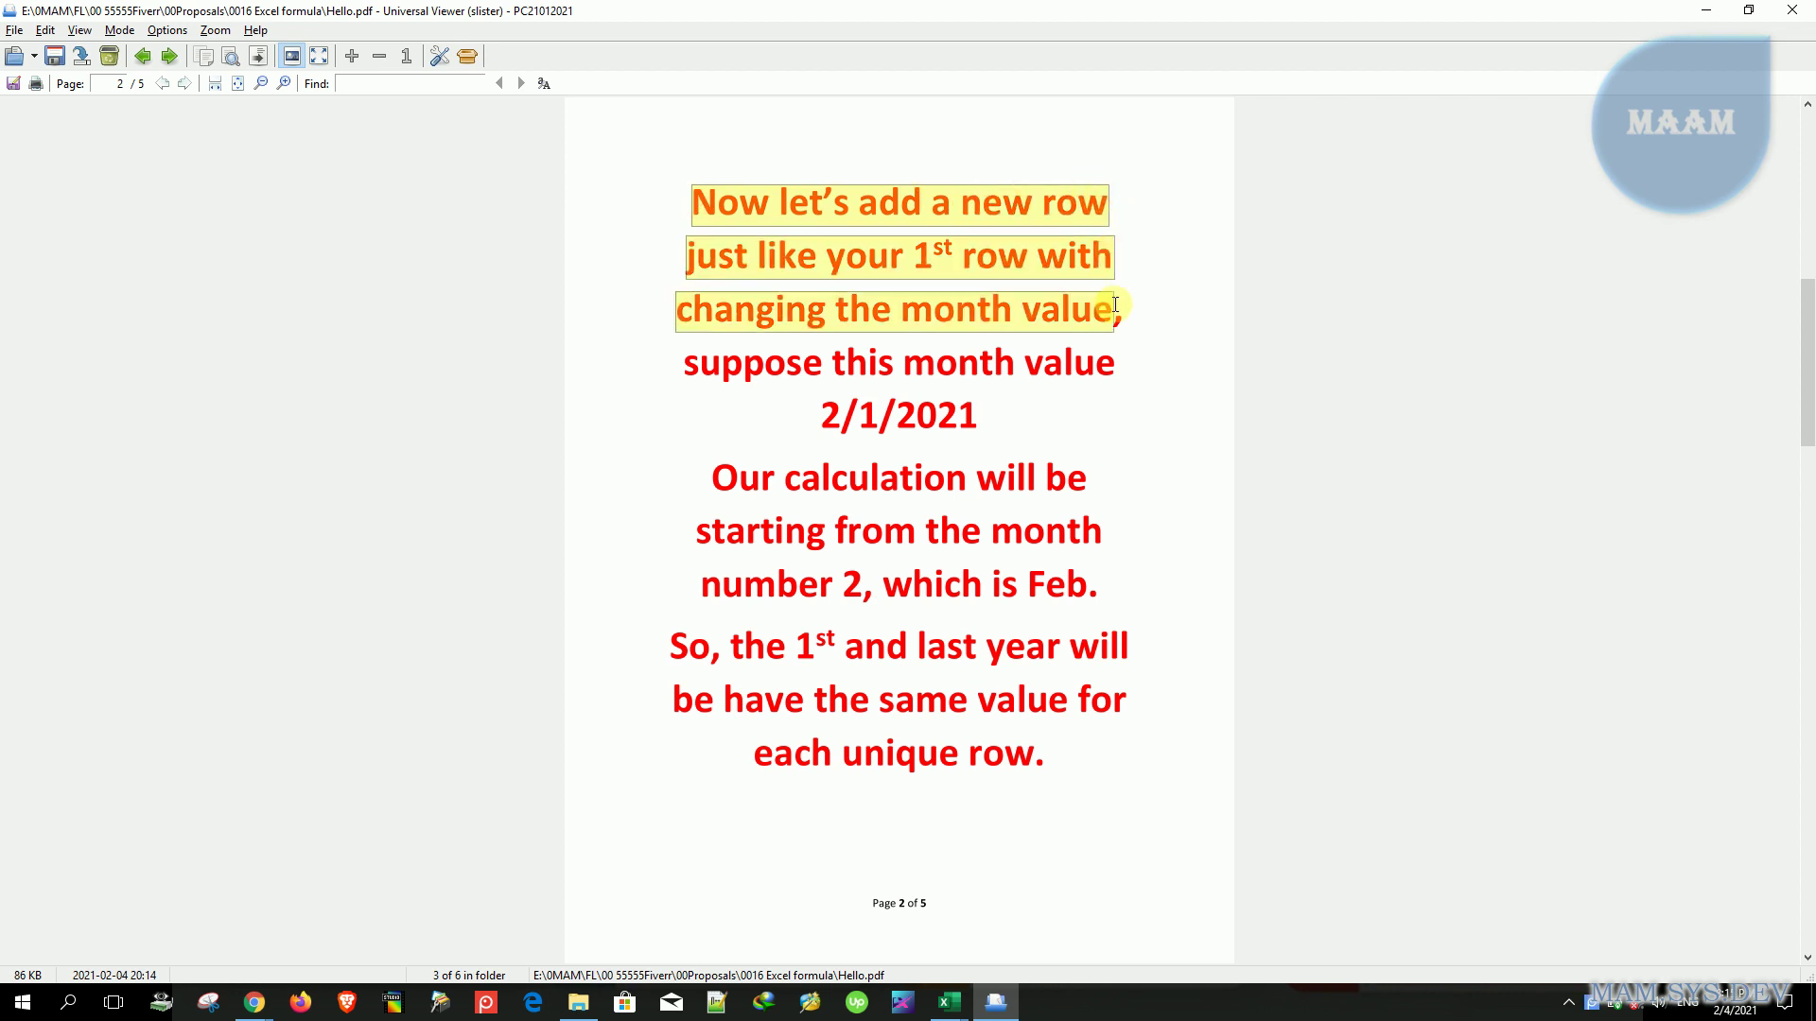
{"action": "left_click_drag", "start_coordinate": [1115, 305], "coordinate": [1004, 446]}
{"action": "left_click", "coordinate": [874, 432]}
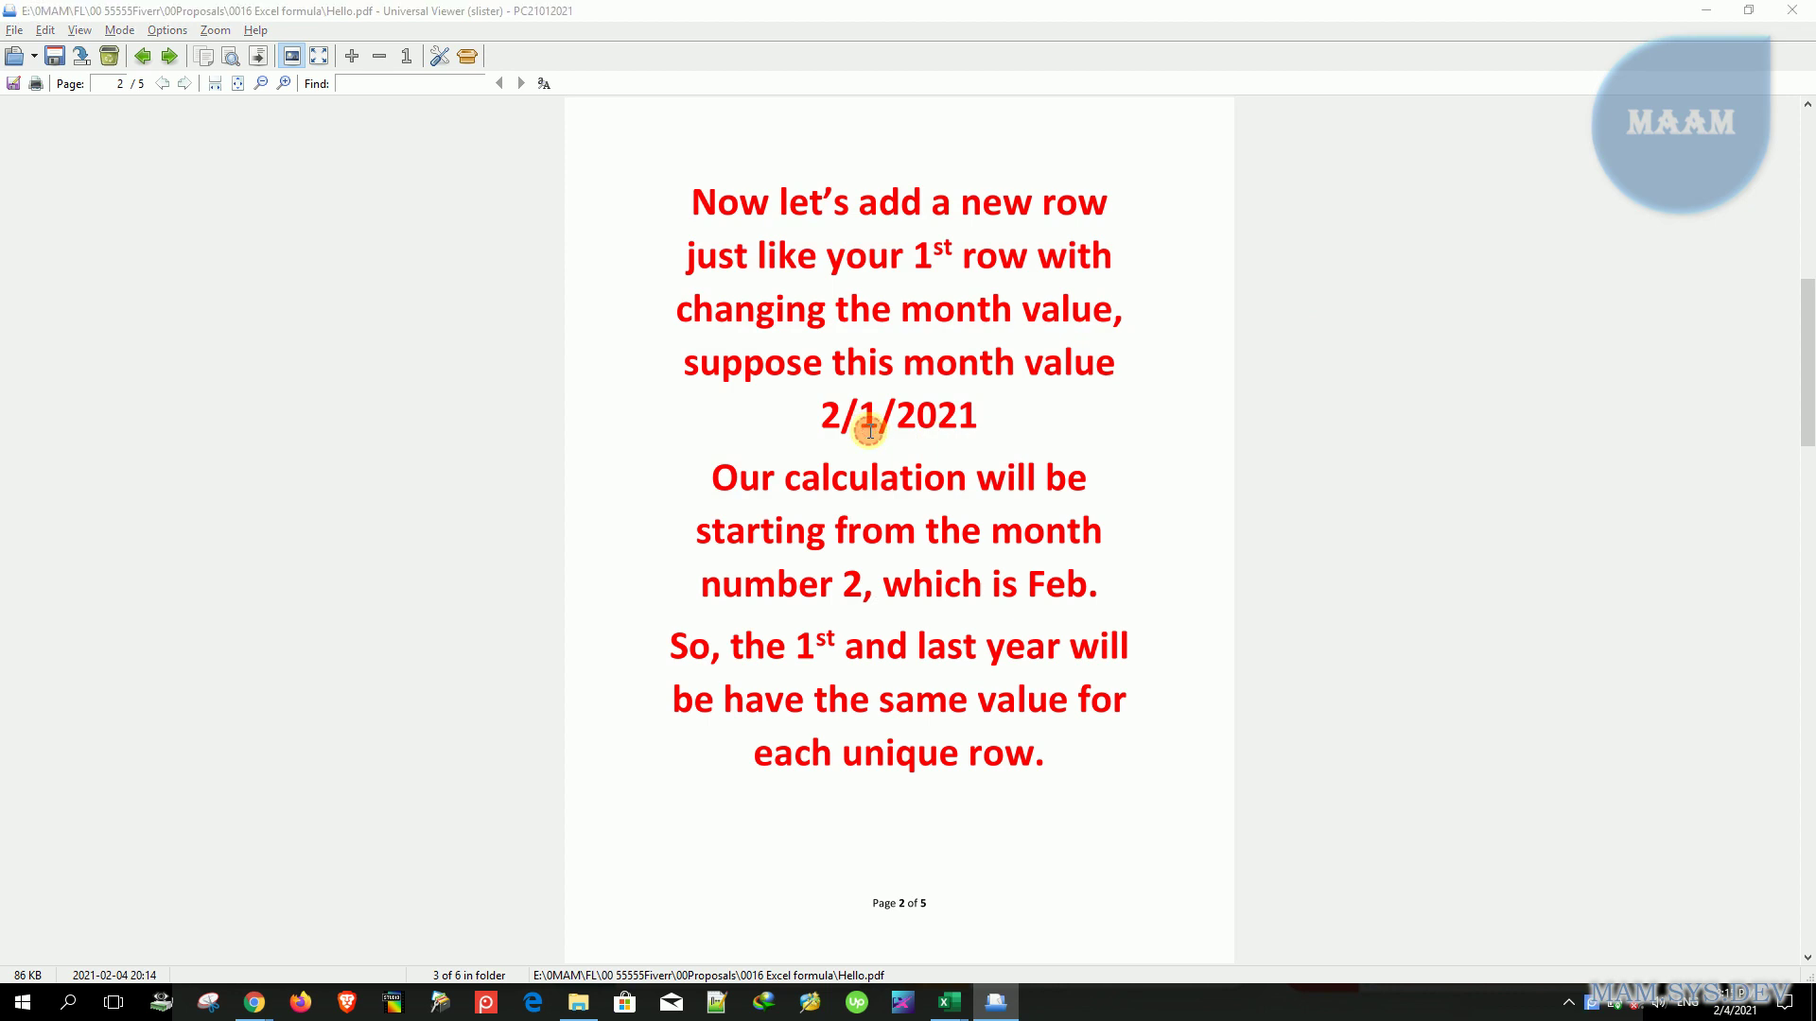
{"action": "key", "text": "alt+Tab"}
- Copy row 9's inputs C9:E9 into C10:E10 and edit the new start date
{"action": "key", "text": "Left"}
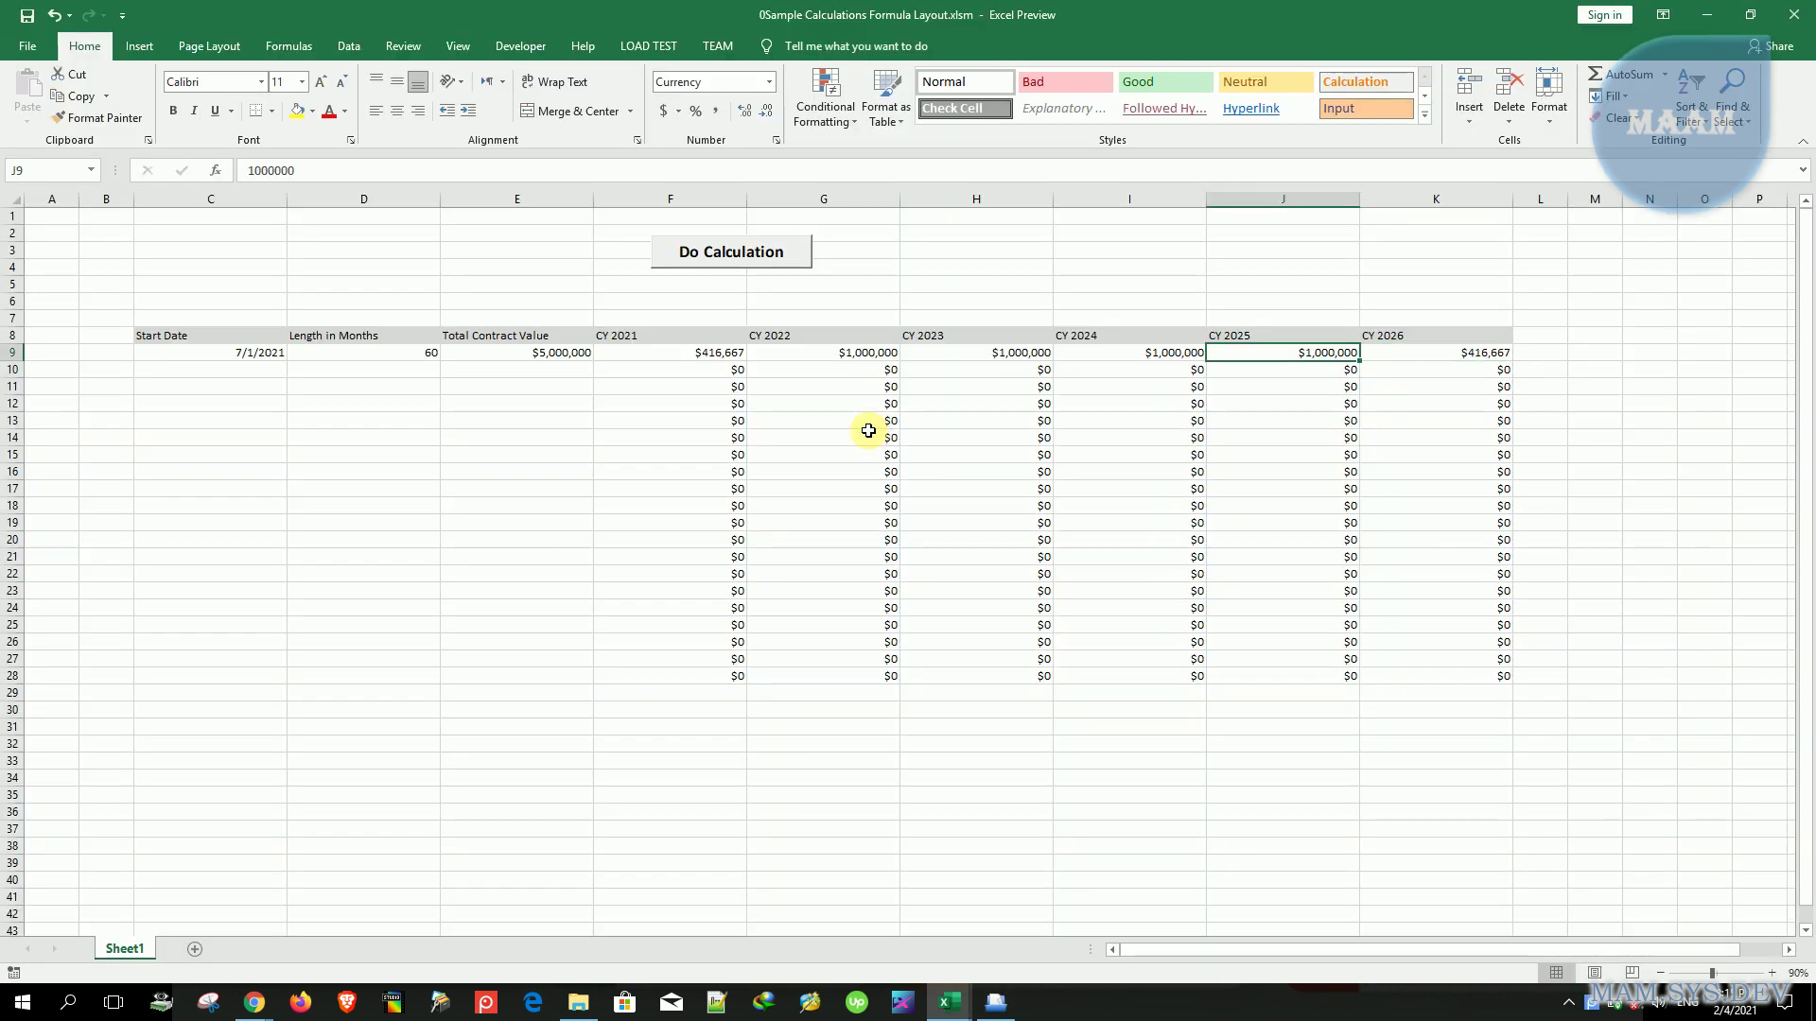
{"action": "key", "text": "Left"}
{"action": "key", "text": "Left"}
{"action": "key", "text": "Left"}
{"action": "key", "text": "Left"}
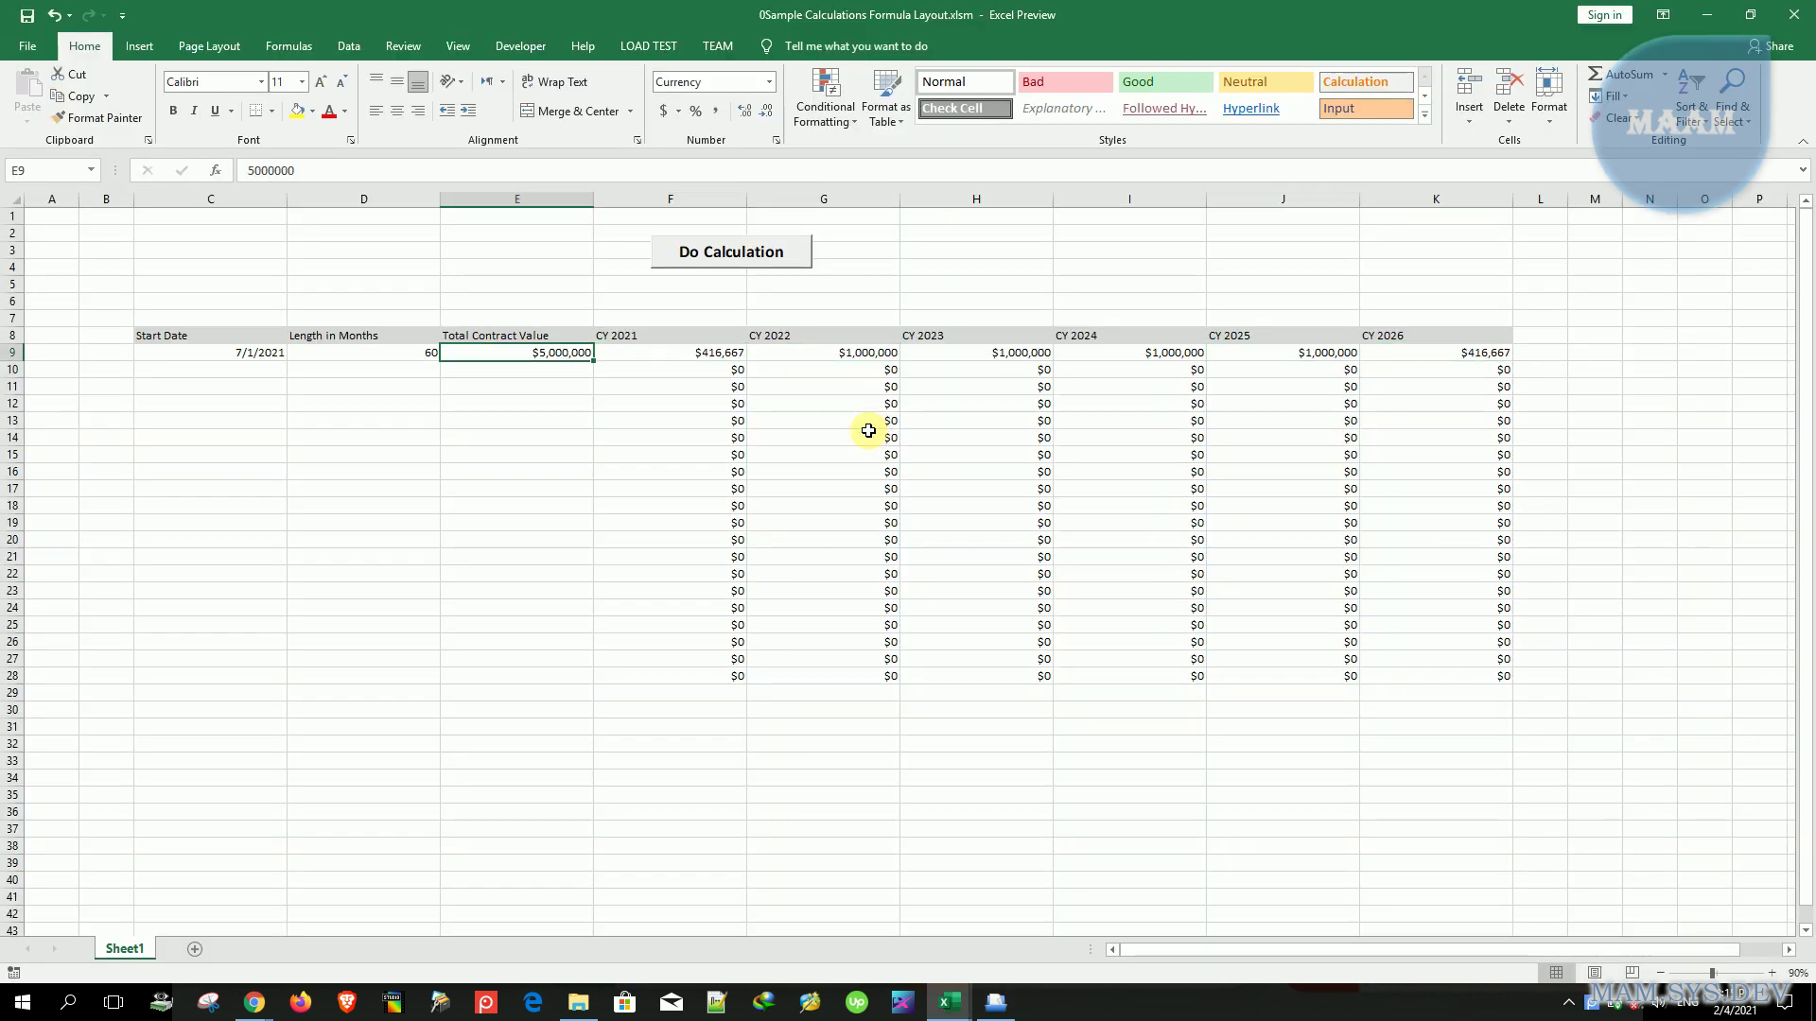
{"action": "key", "text": "Left"}
{"action": "key", "text": "Left"}
{"action": "key", "text": "shift+Right"}
{"action": "key", "text": "shift+Right"}
{"action": "key", "text": "ctrl+c"}
{"action": "key", "text": "Down"}
{"action": "key", "text": "ctrl+v"}
{"action": "key", "text": "Escape"}
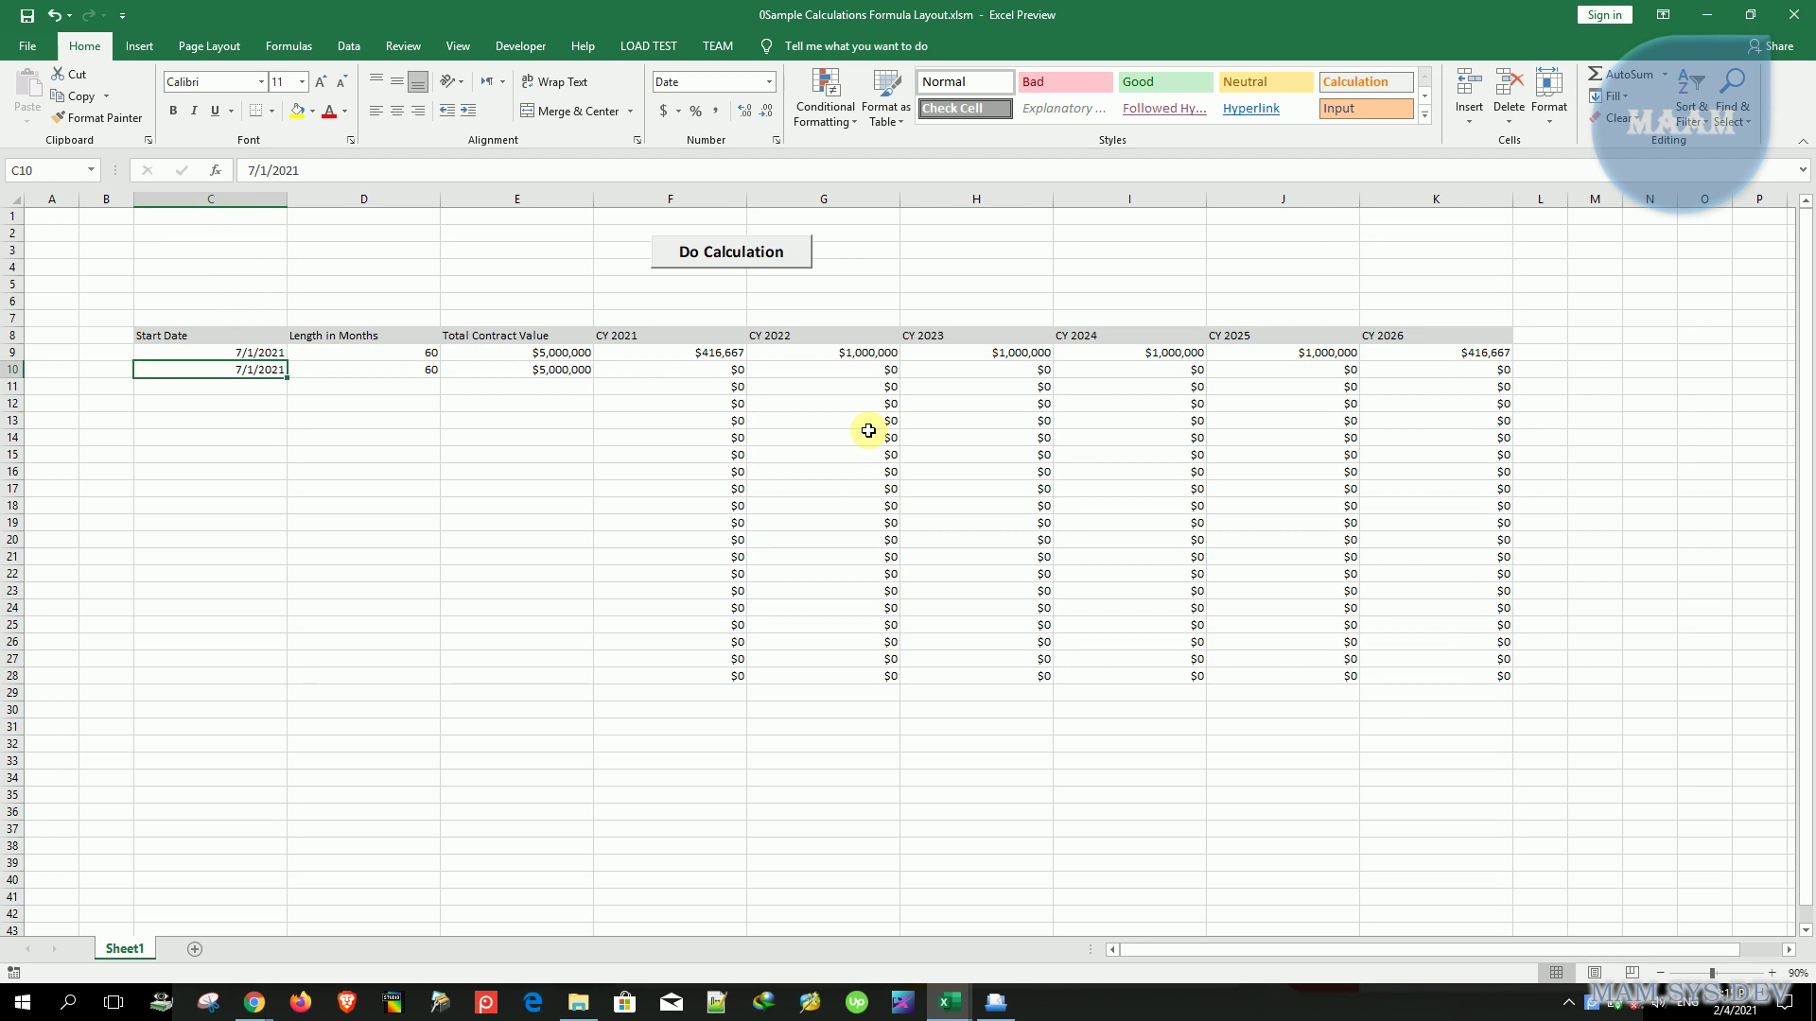
{"action": "key", "text": "F2"}
{"action": "key", "text": "Return"}
- Run Do Calculation and verify row 10 shows $833,333 in CY 2021 and CY 2026
{"action": "key", "text": "alt+Tab"}
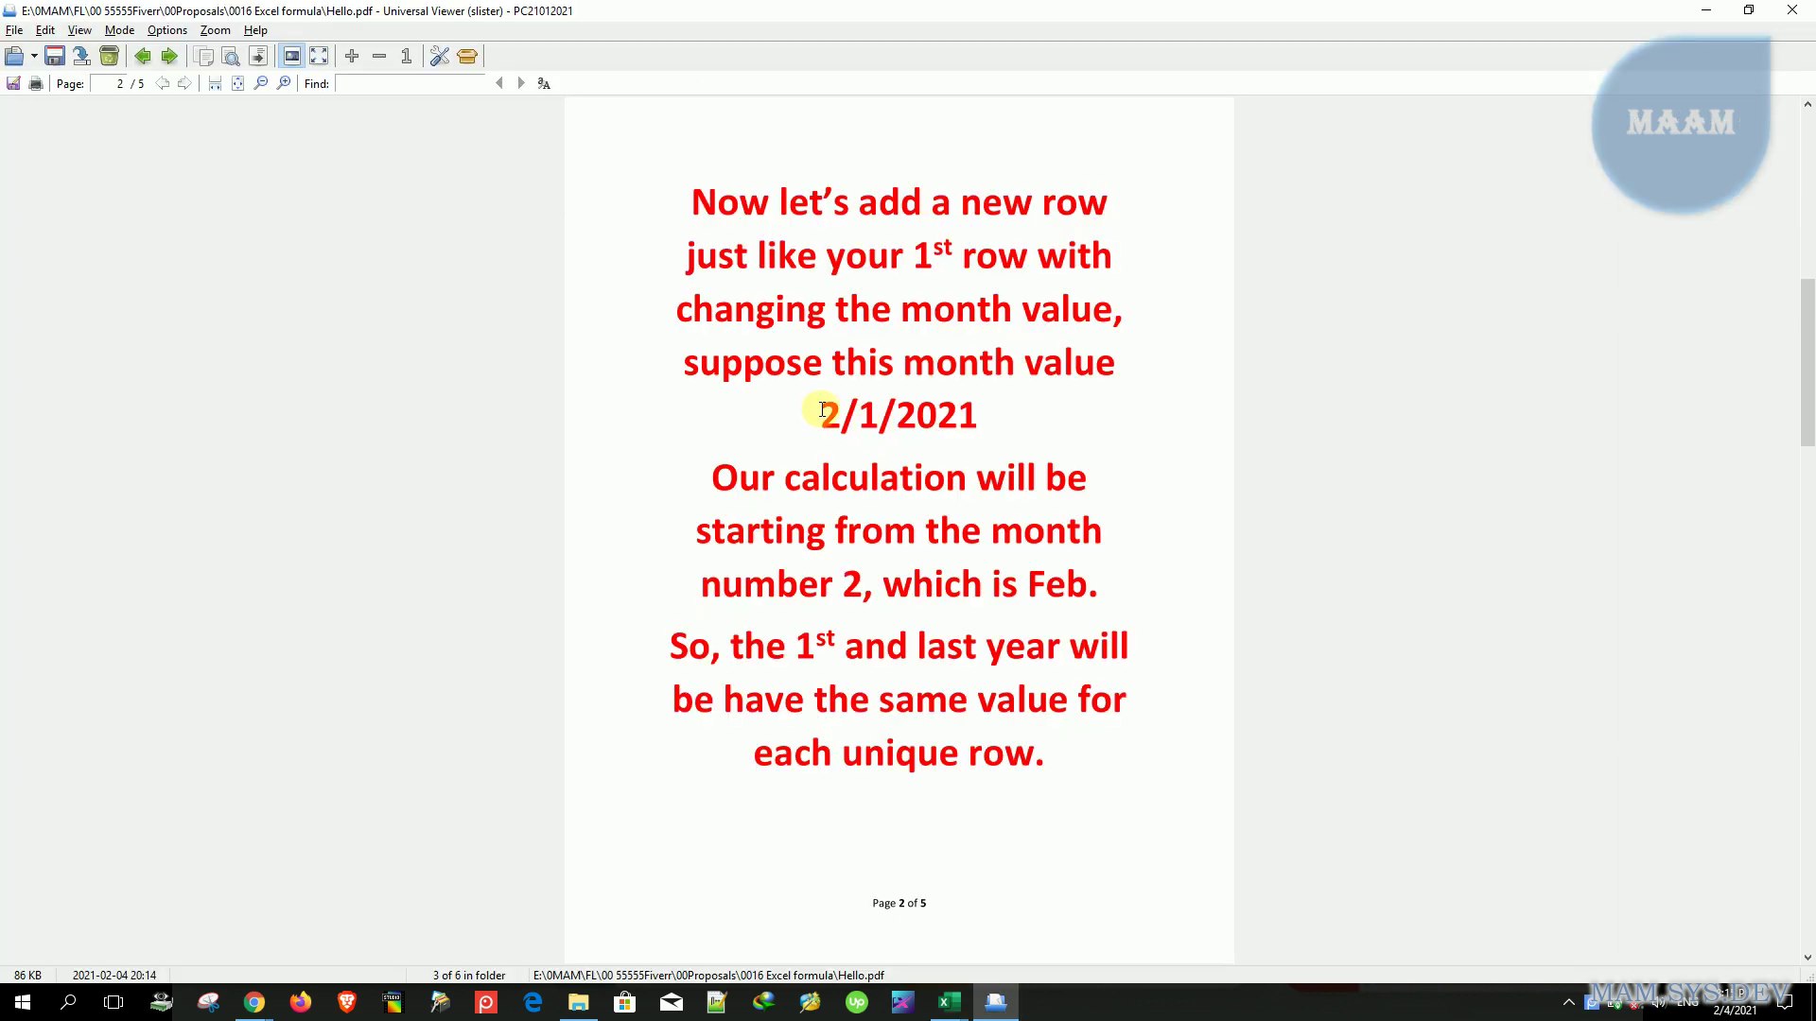
{"action": "key", "text": "alt+Tab"}
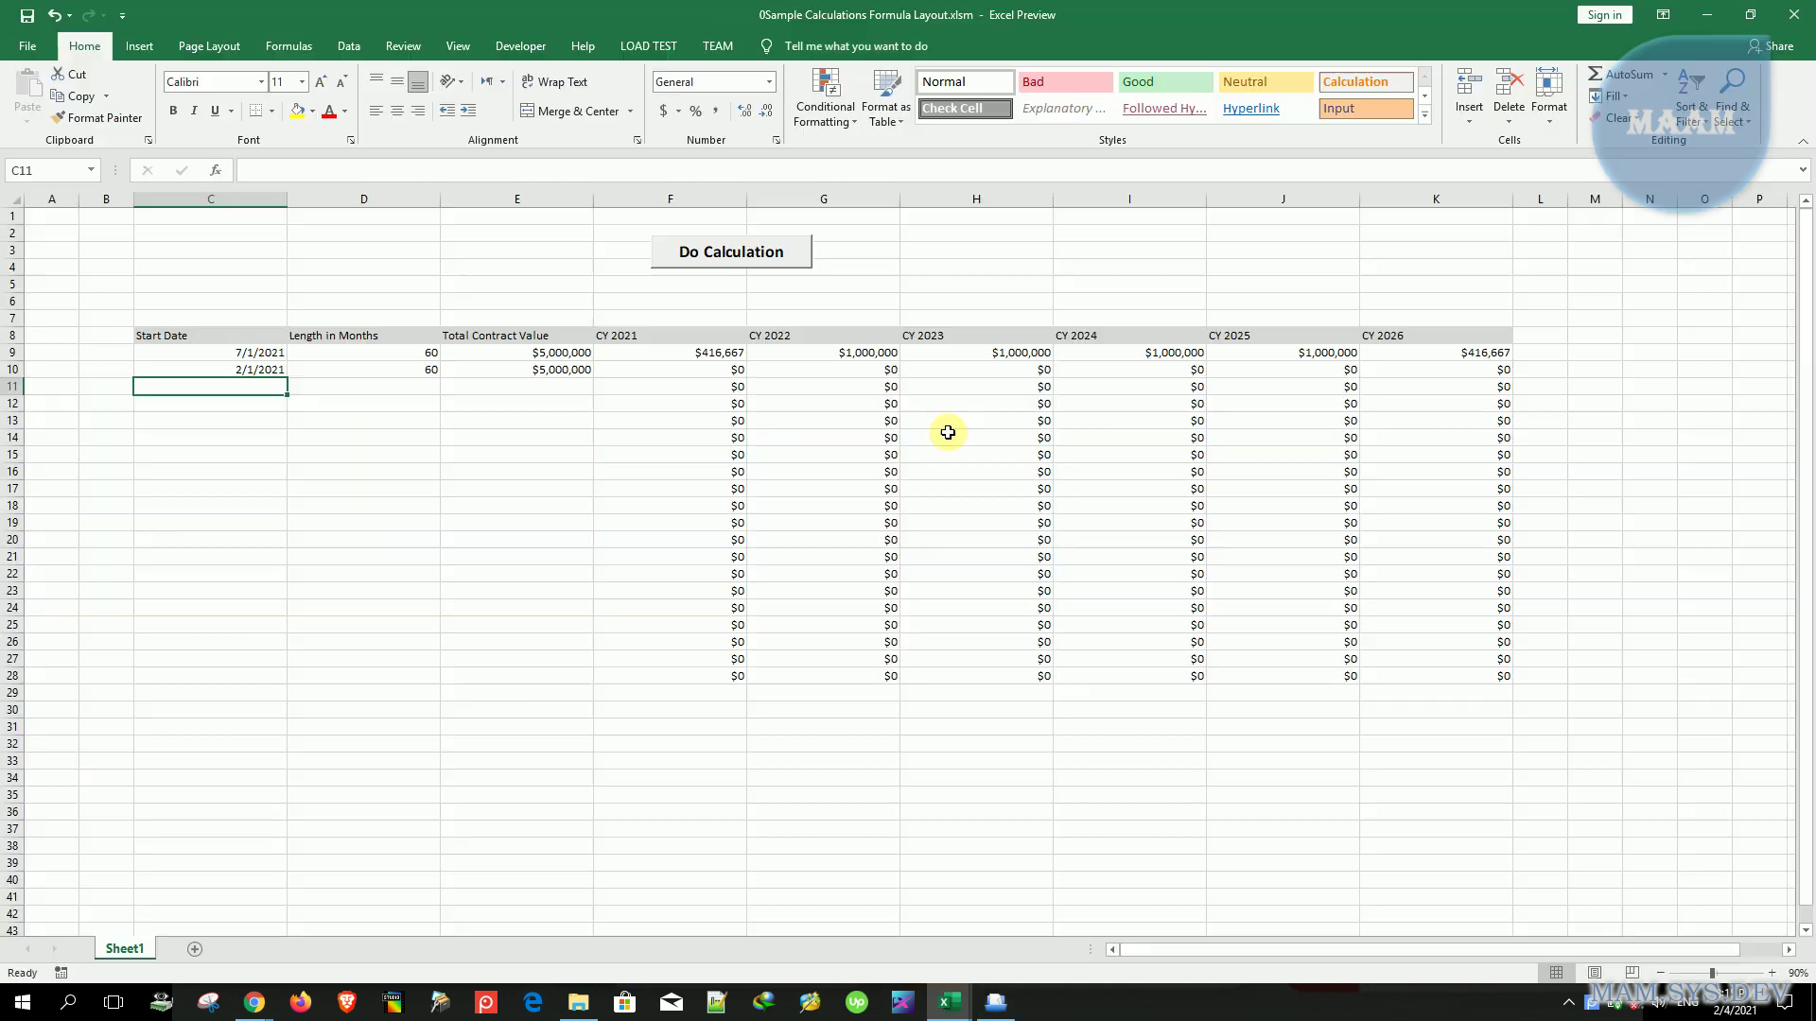
{"action": "key", "text": "Up"}
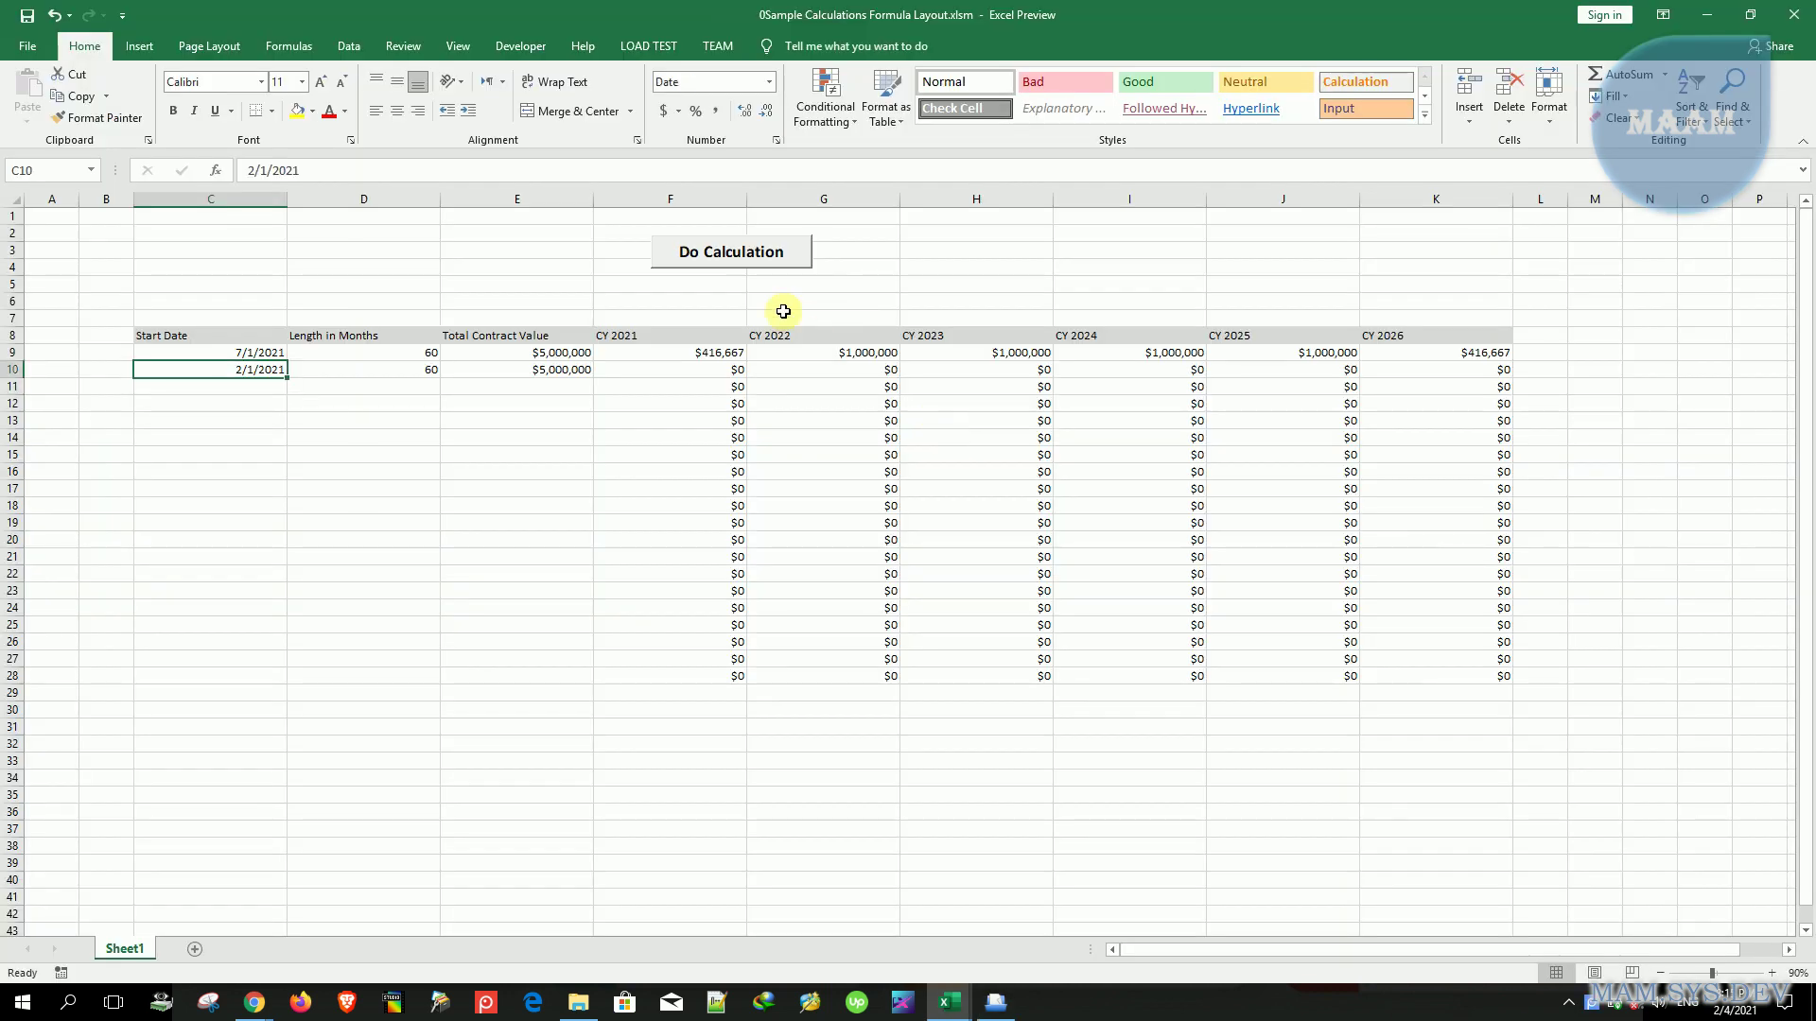
{"action": "left_click", "coordinate": [742, 262]}
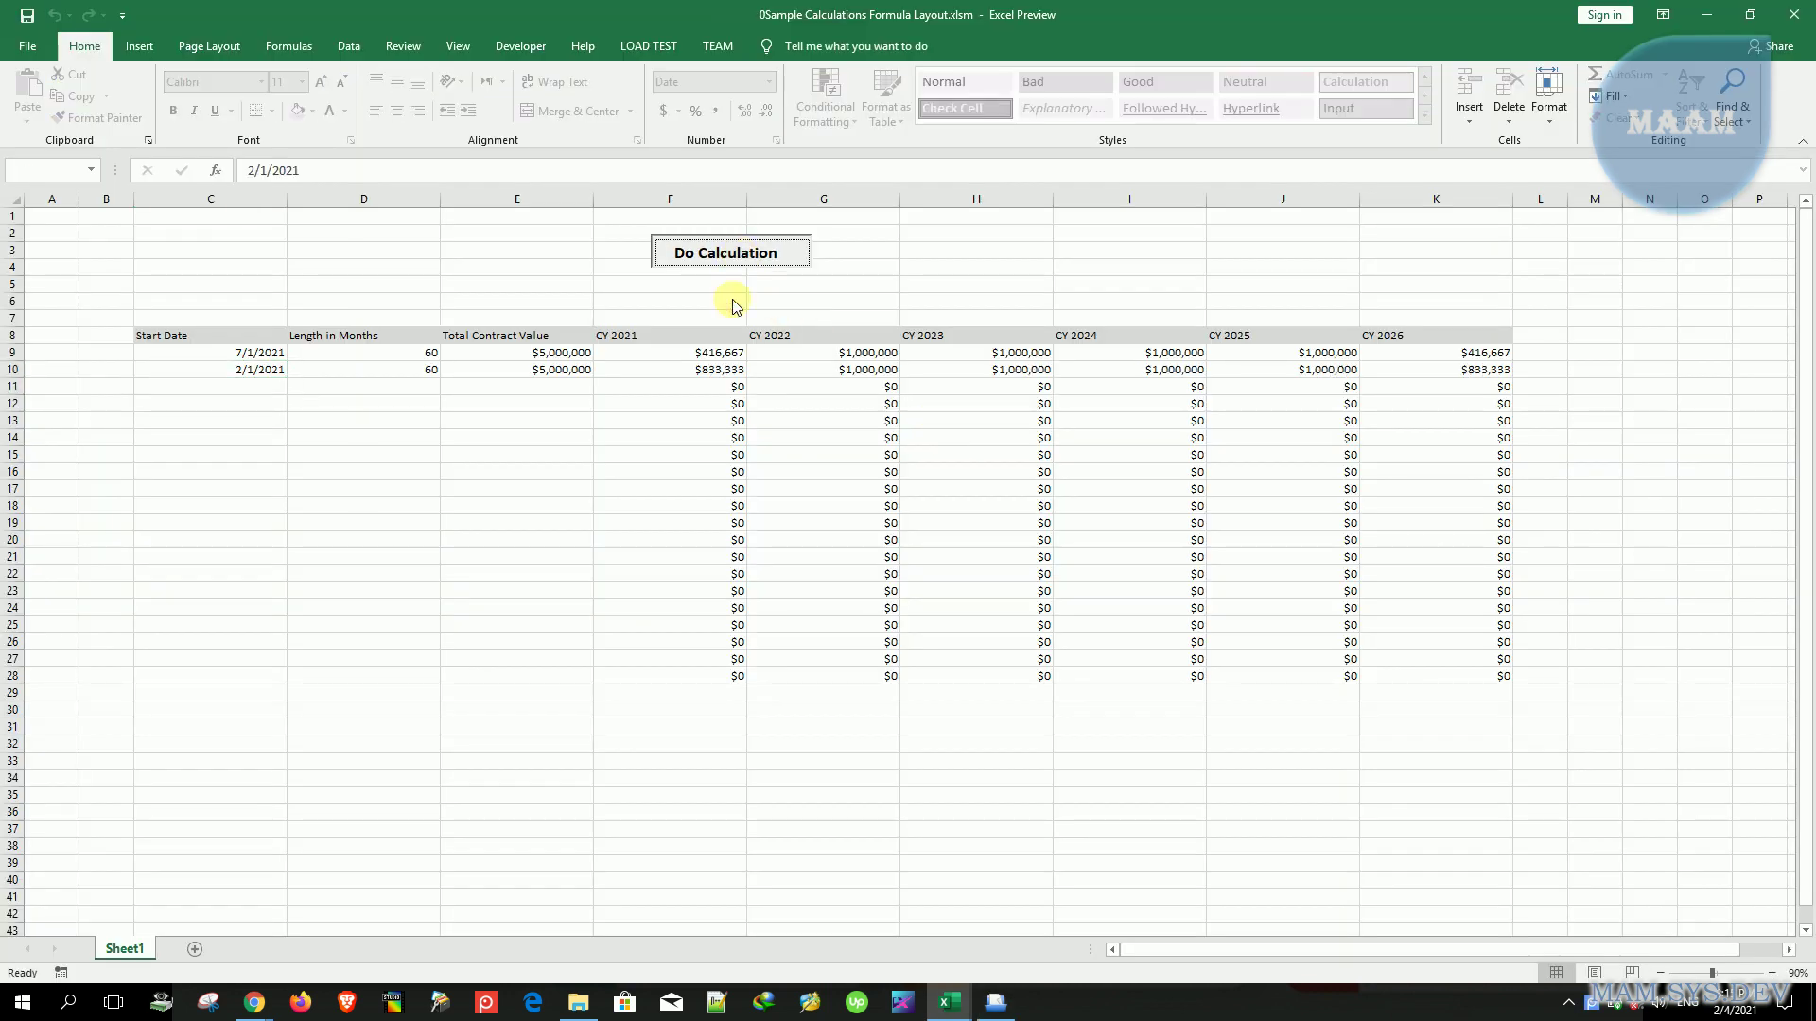
{"action": "left_click", "coordinate": [697, 366]}
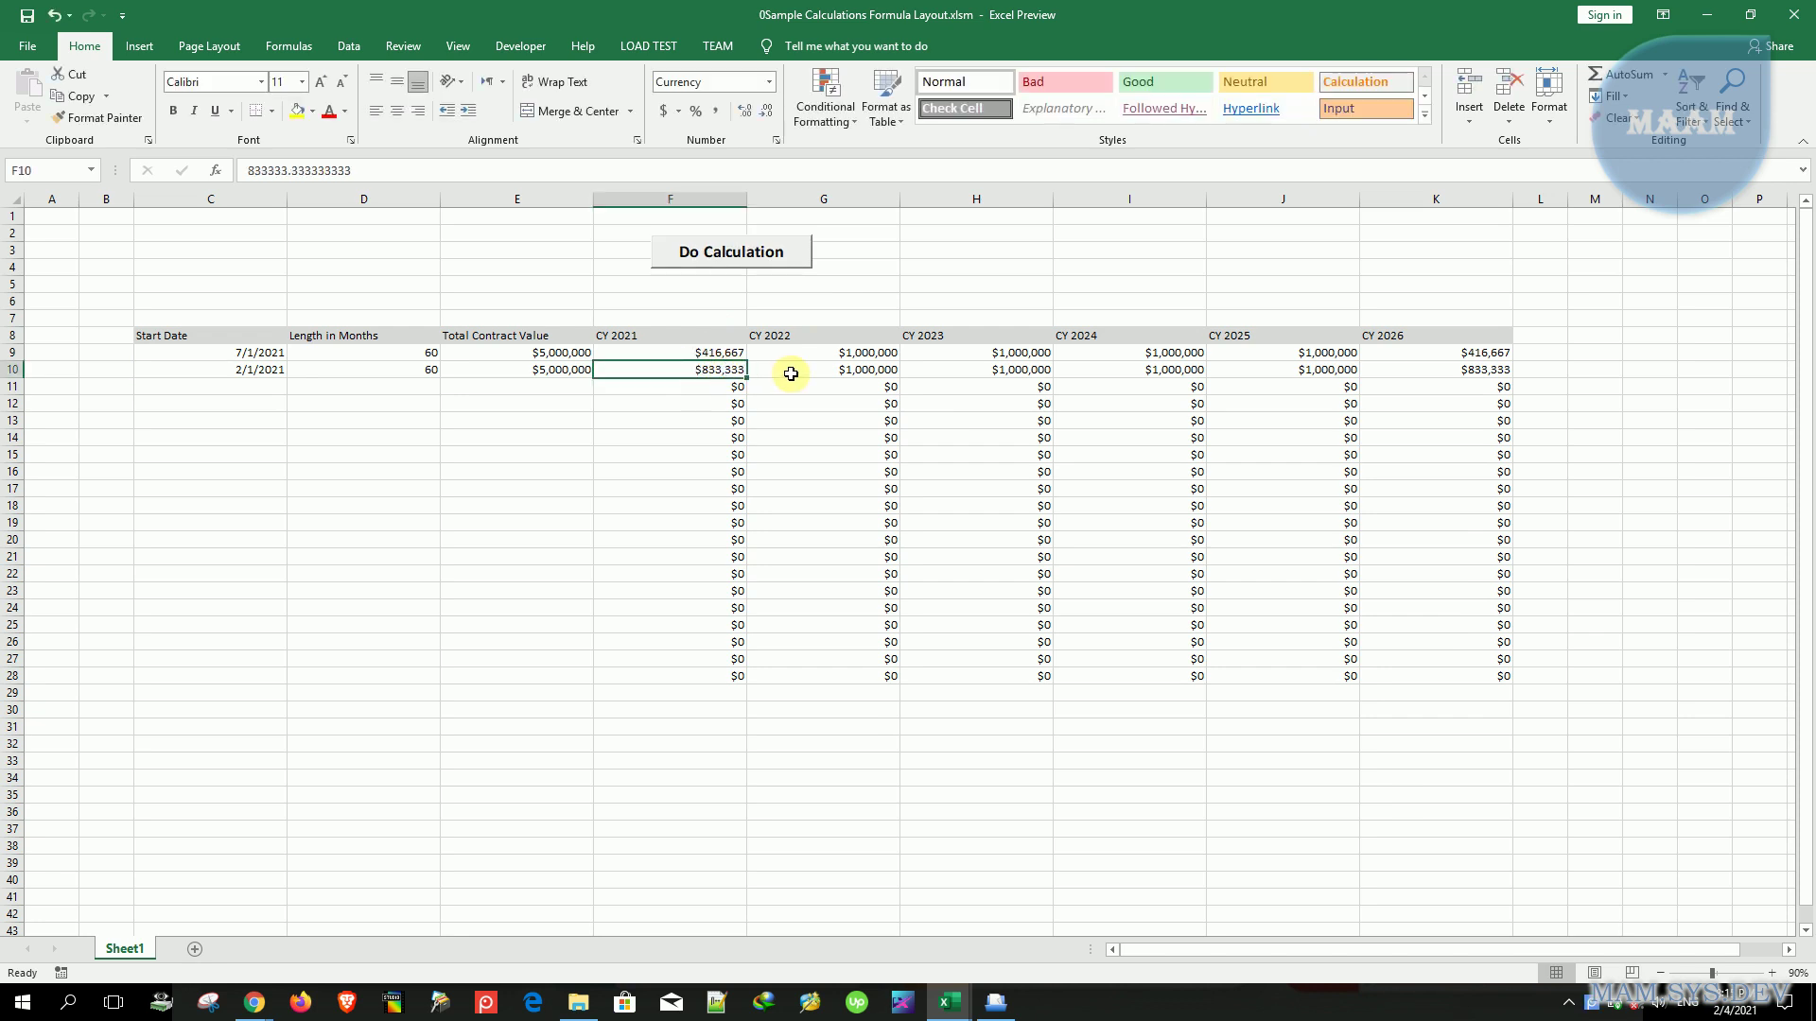
{"action": "left_click", "coordinate": [1422, 360]}
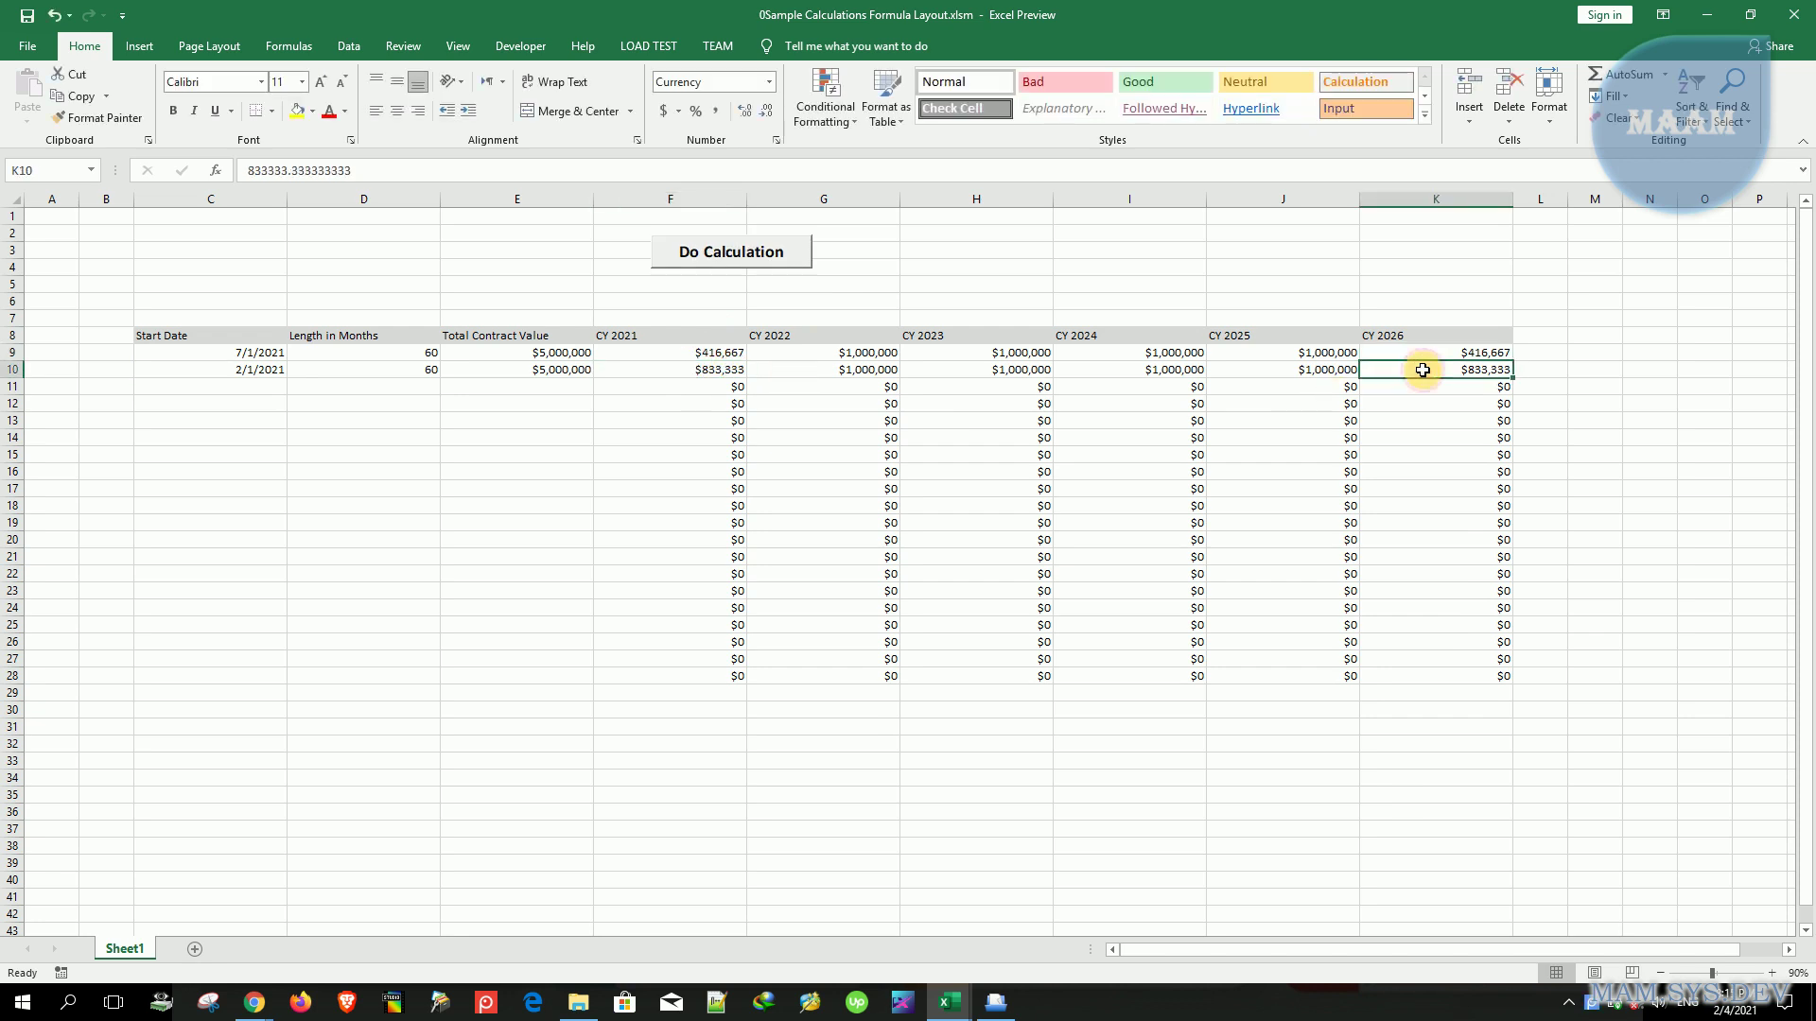
{"action": "double_click", "coordinate": [1424, 370]}
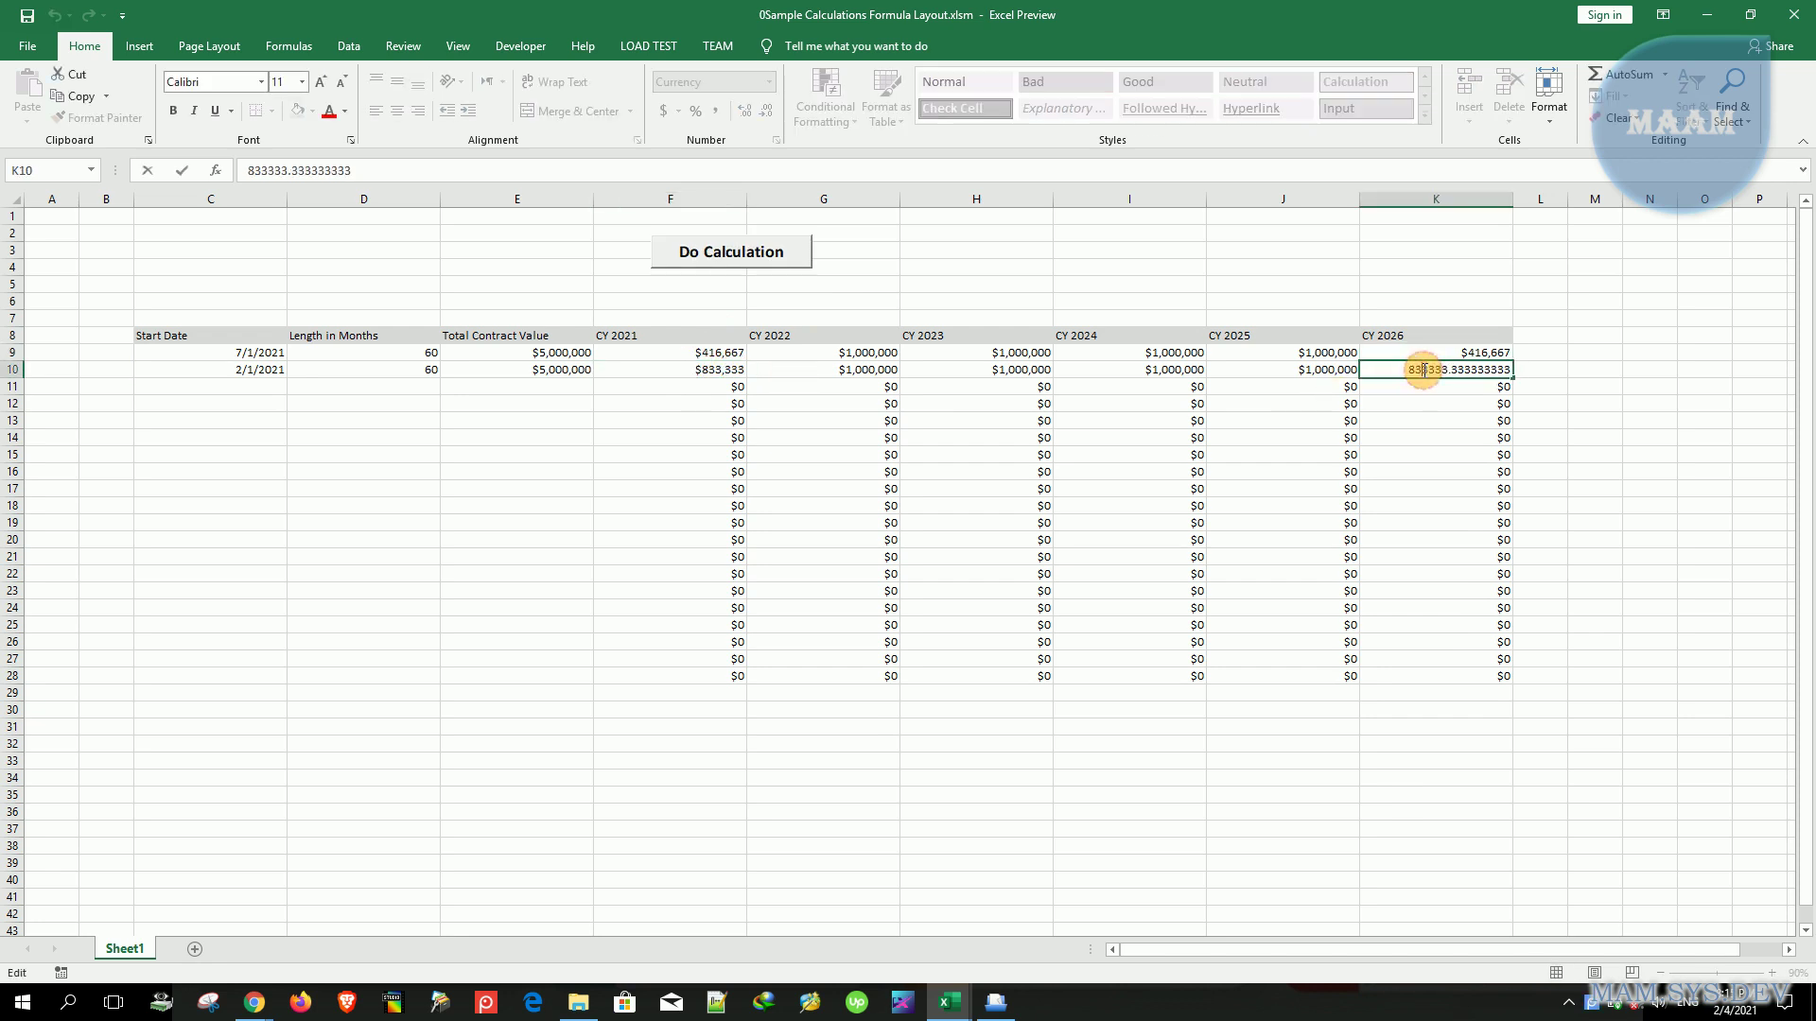
{"action": "left_click", "coordinate": [695, 367]}
{"action": "double_click", "coordinate": [700, 369]}
- Check the $1,000,000 middle years G10:J10, then start editing row 10's total in E10
{"action": "left_click", "coordinate": [799, 369]}
{"action": "key", "text": "shift+Right"}
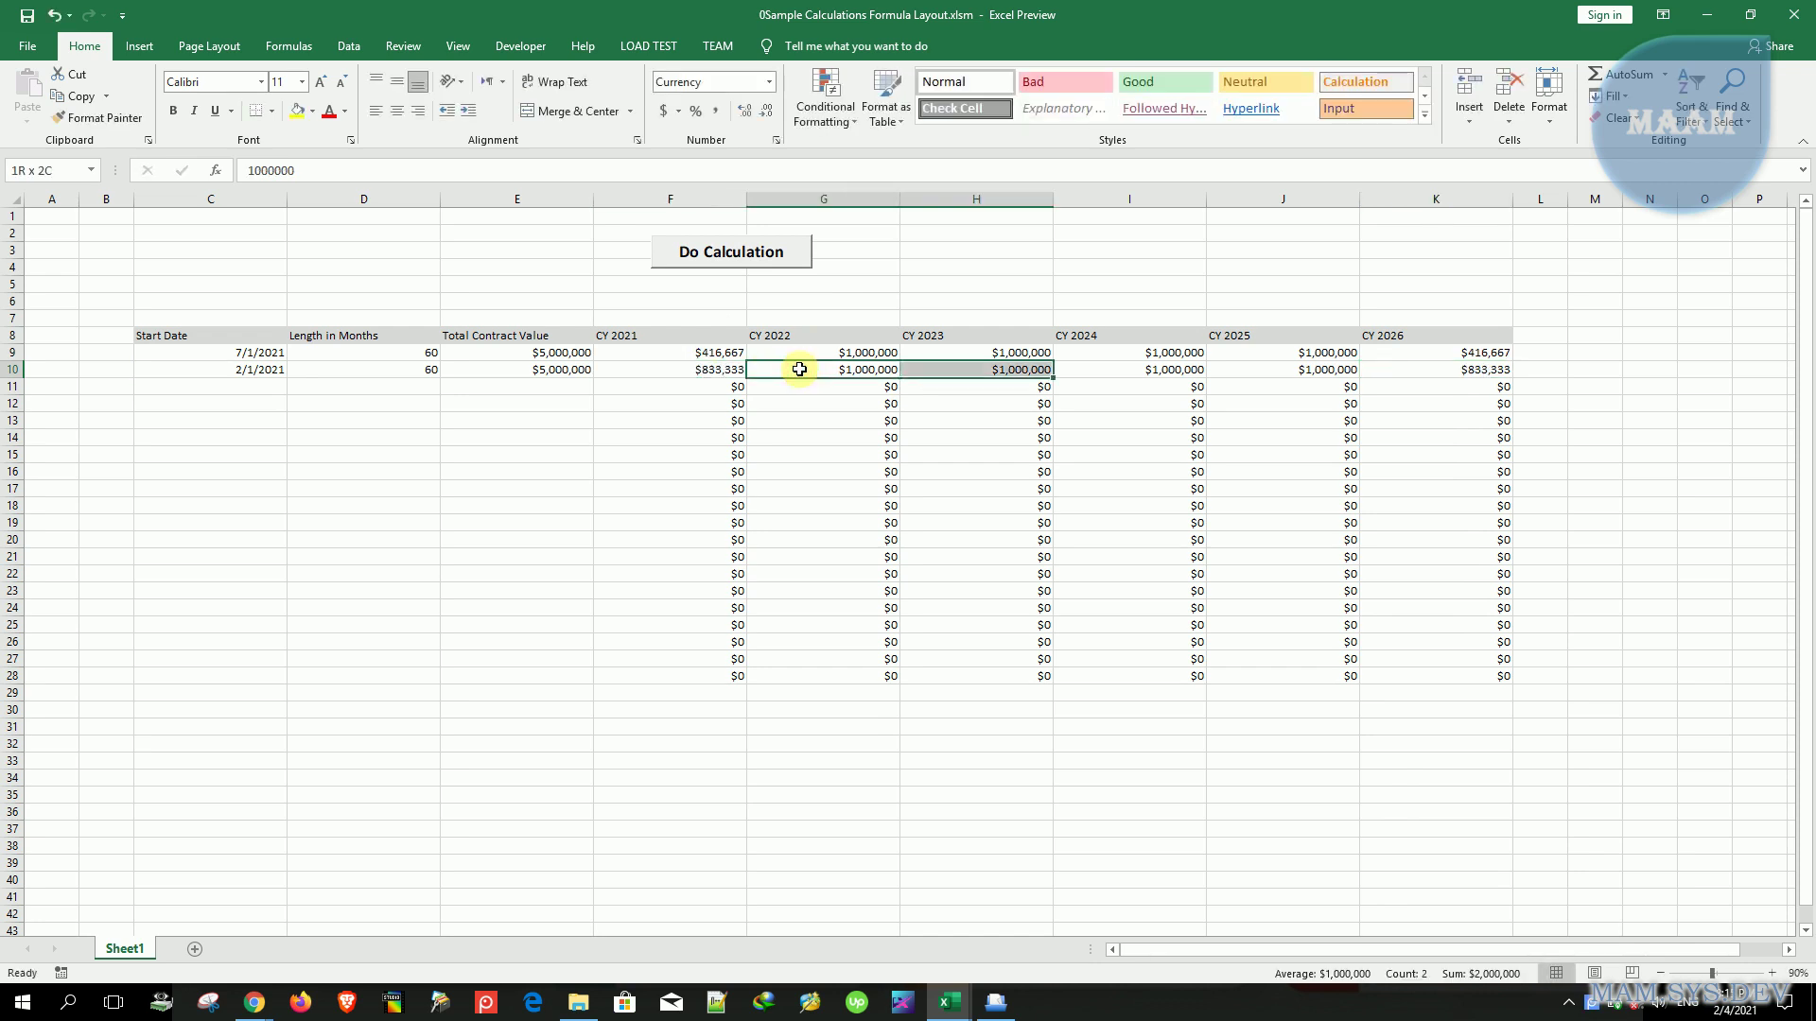
{"action": "key", "text": "shift+Right"}
{"action": "key", "text": "shift+Right"}
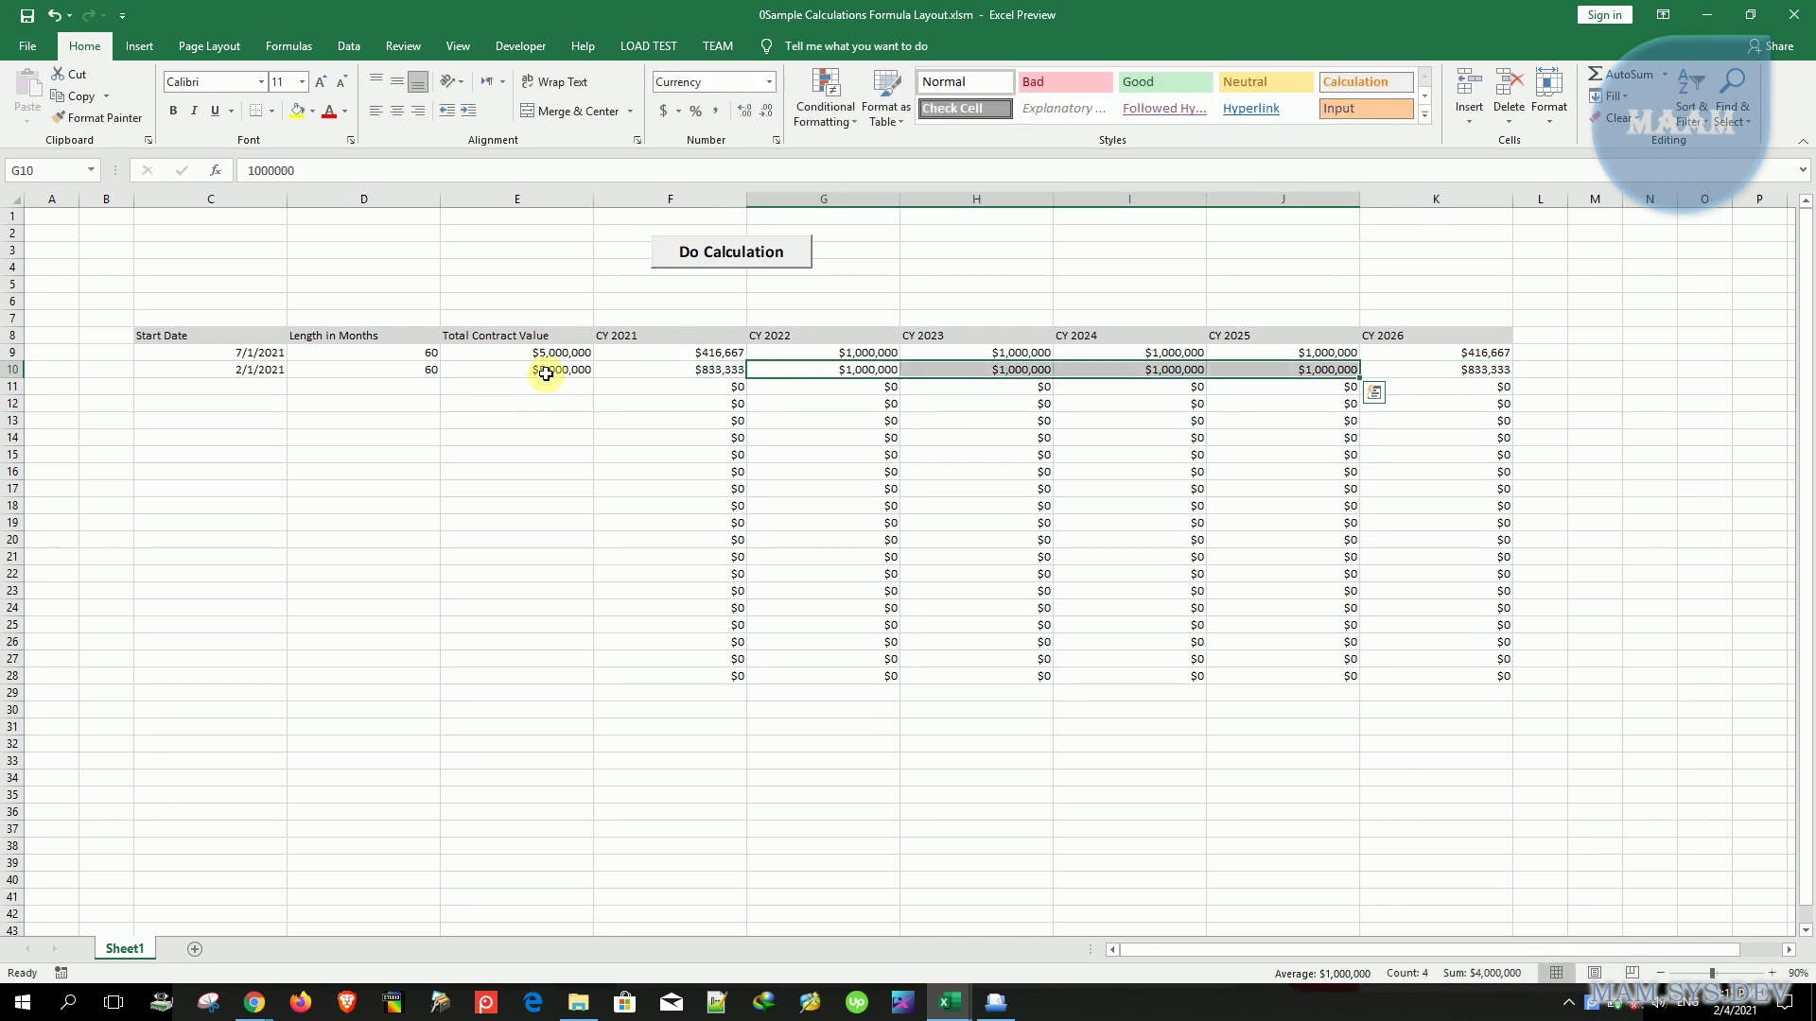
{"action": "left_click", "coordinate": [546, 369]}
{"action": "double_click", "coordinate": [543, 370]}
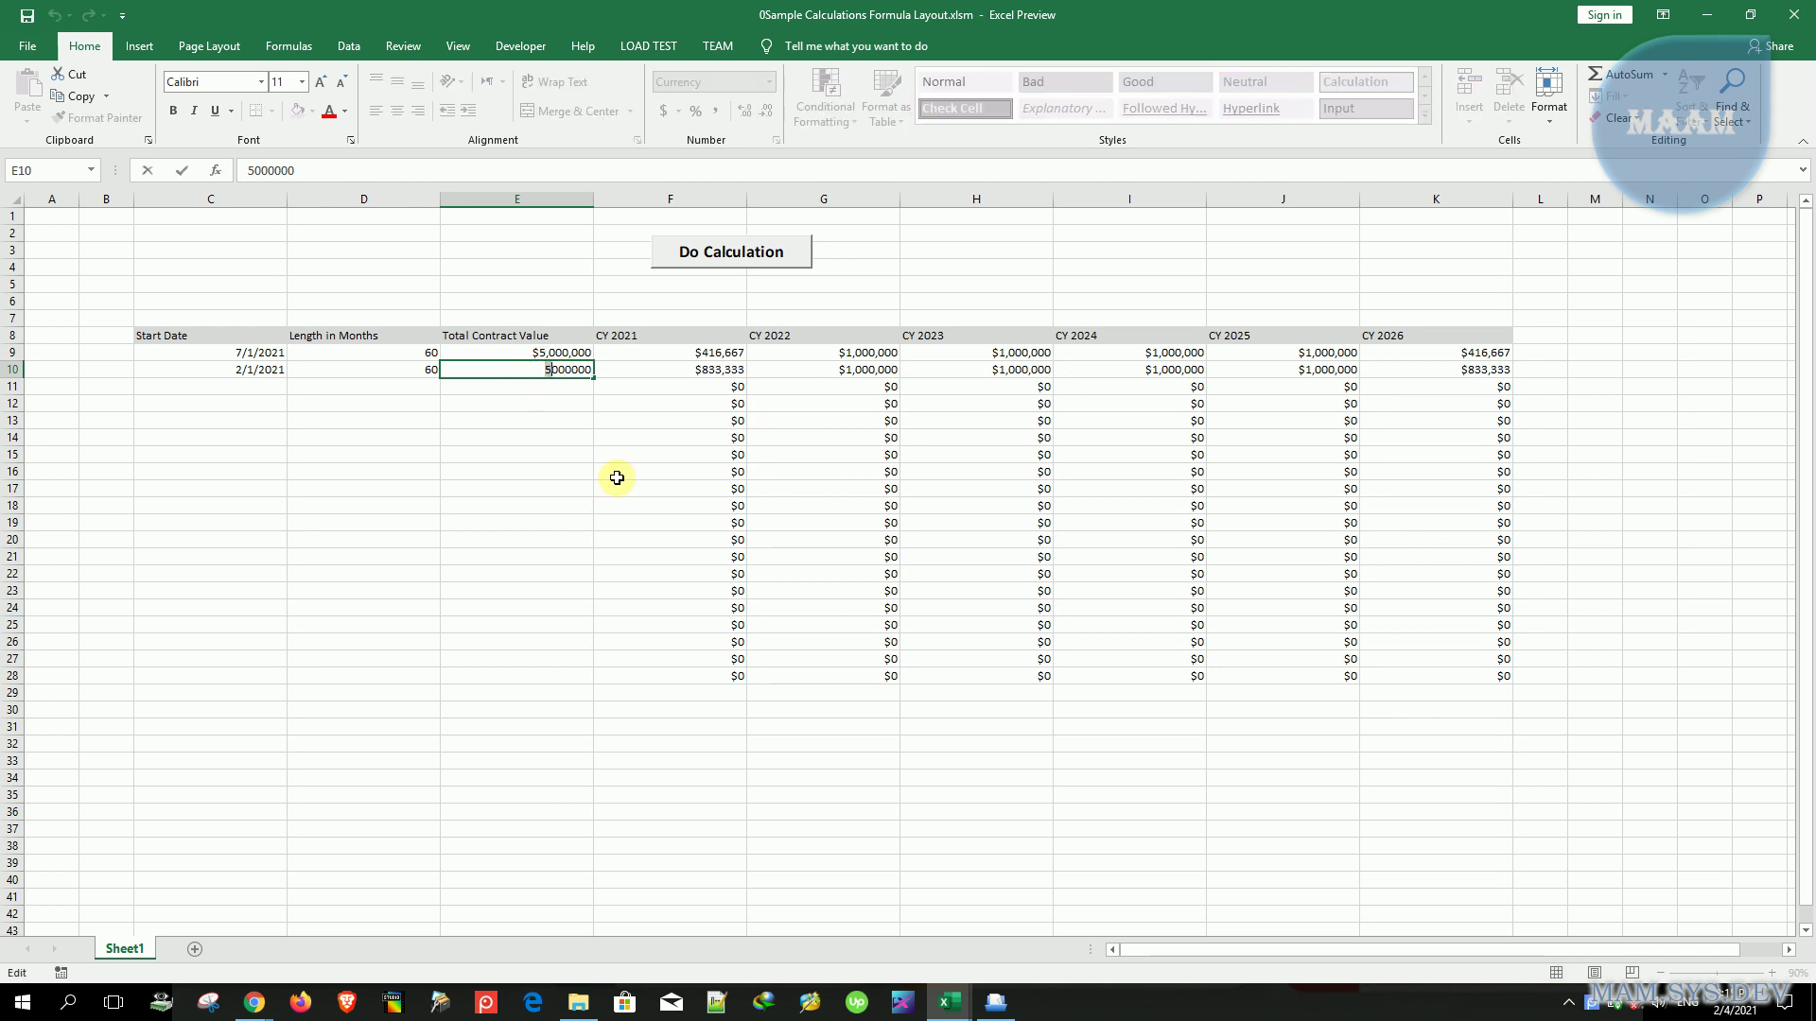
- Commit 1000000 as row 10's total, note the expected 200,000 in G10, and rerun Do Calculation
{"action": "left_click", "coordinate": [866, 368]}
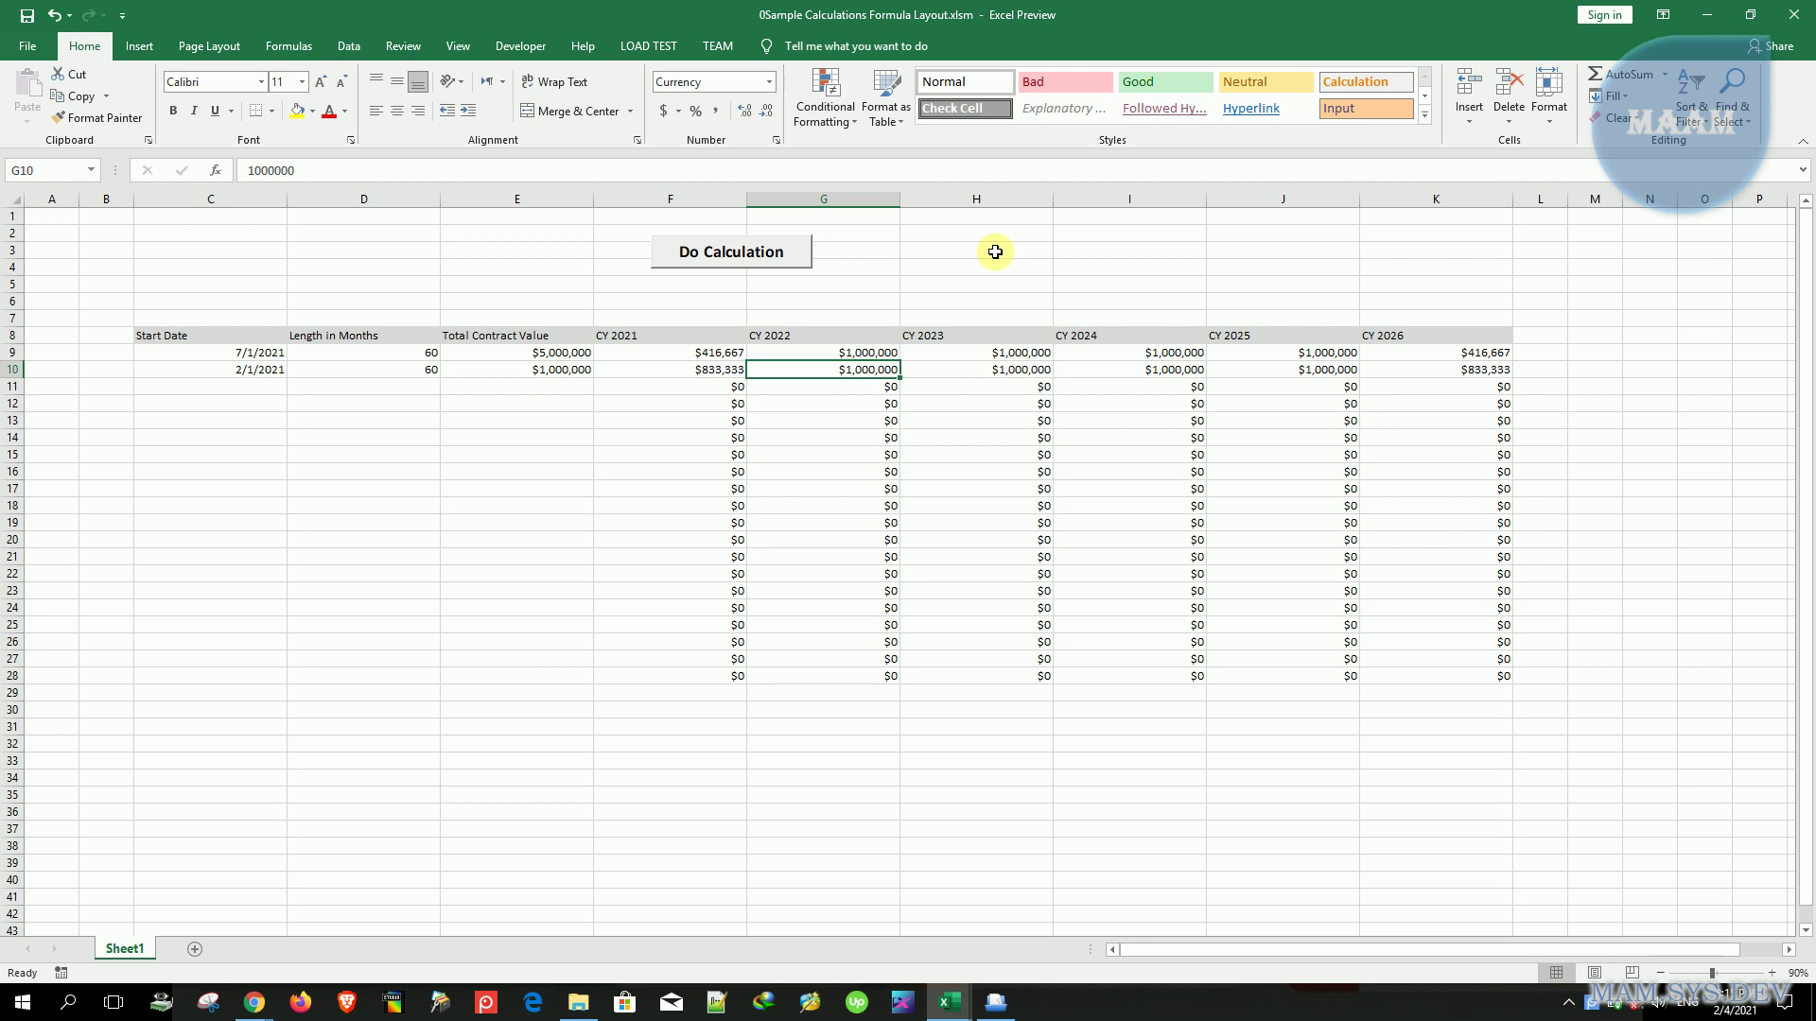
{"action": "type", "text": "this will be"}
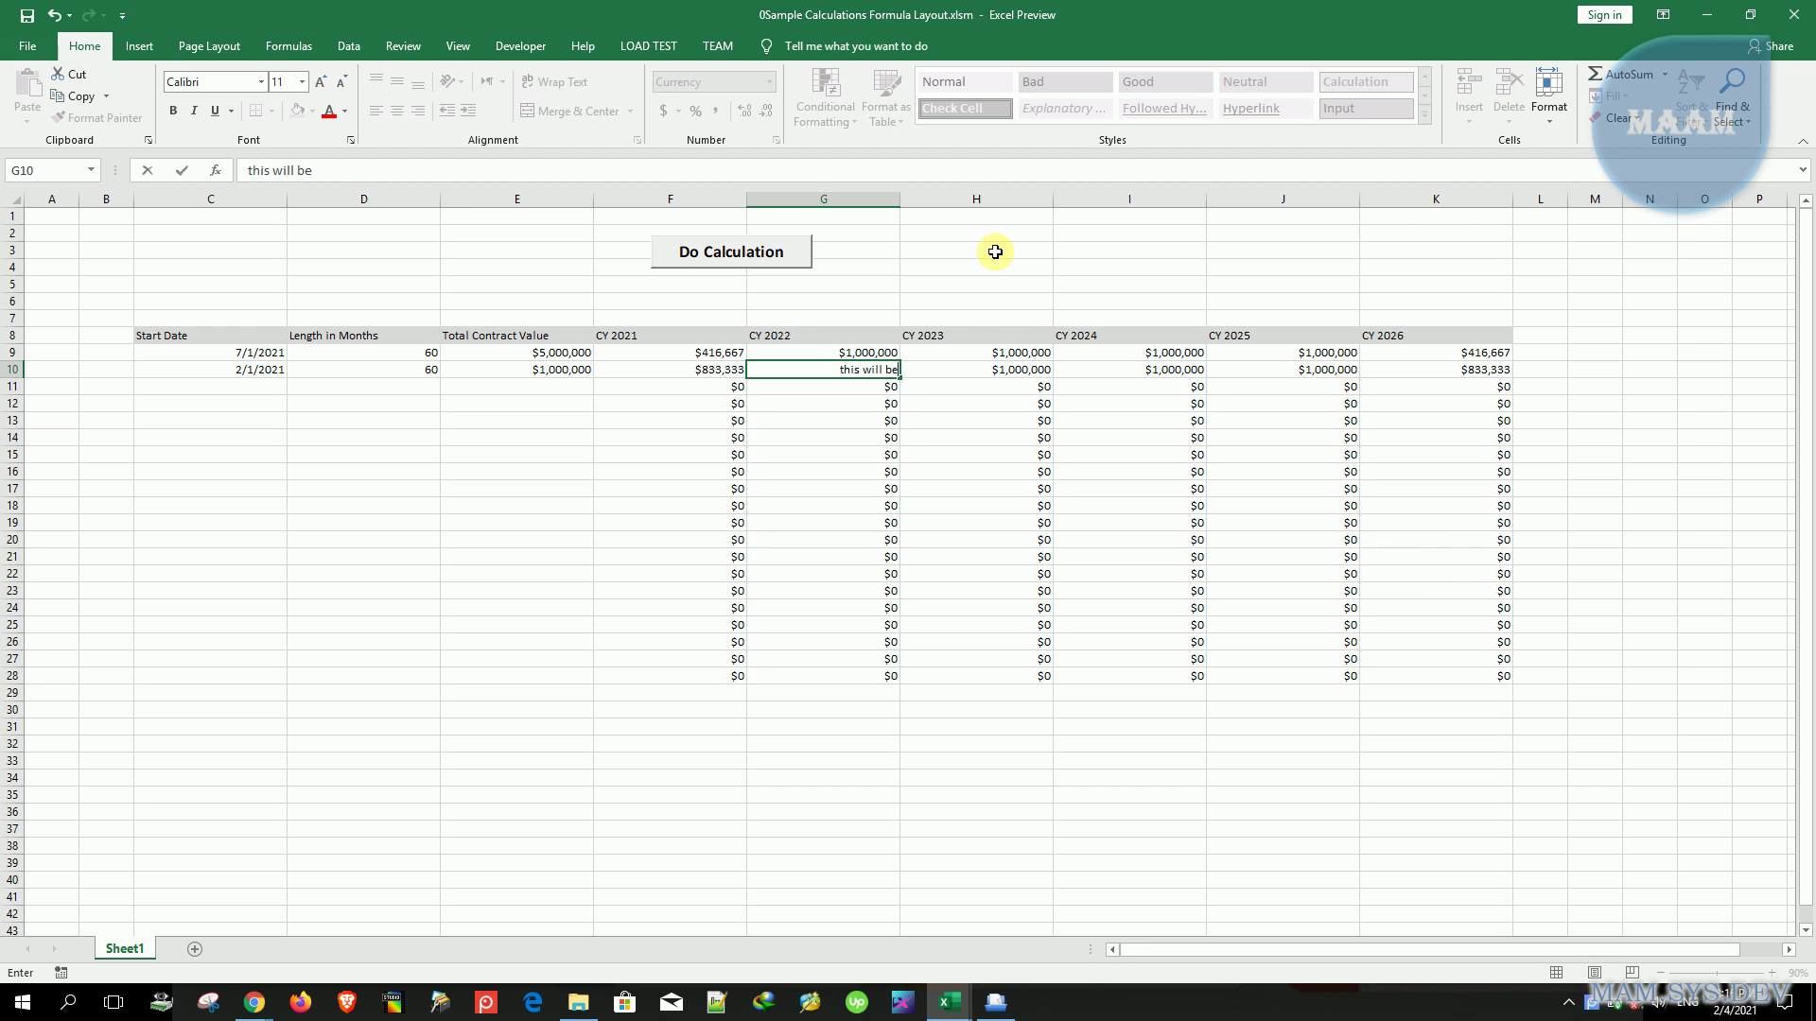
{"action": "type", "text": "200,0"}
{"action": "key", "text": "Return"}
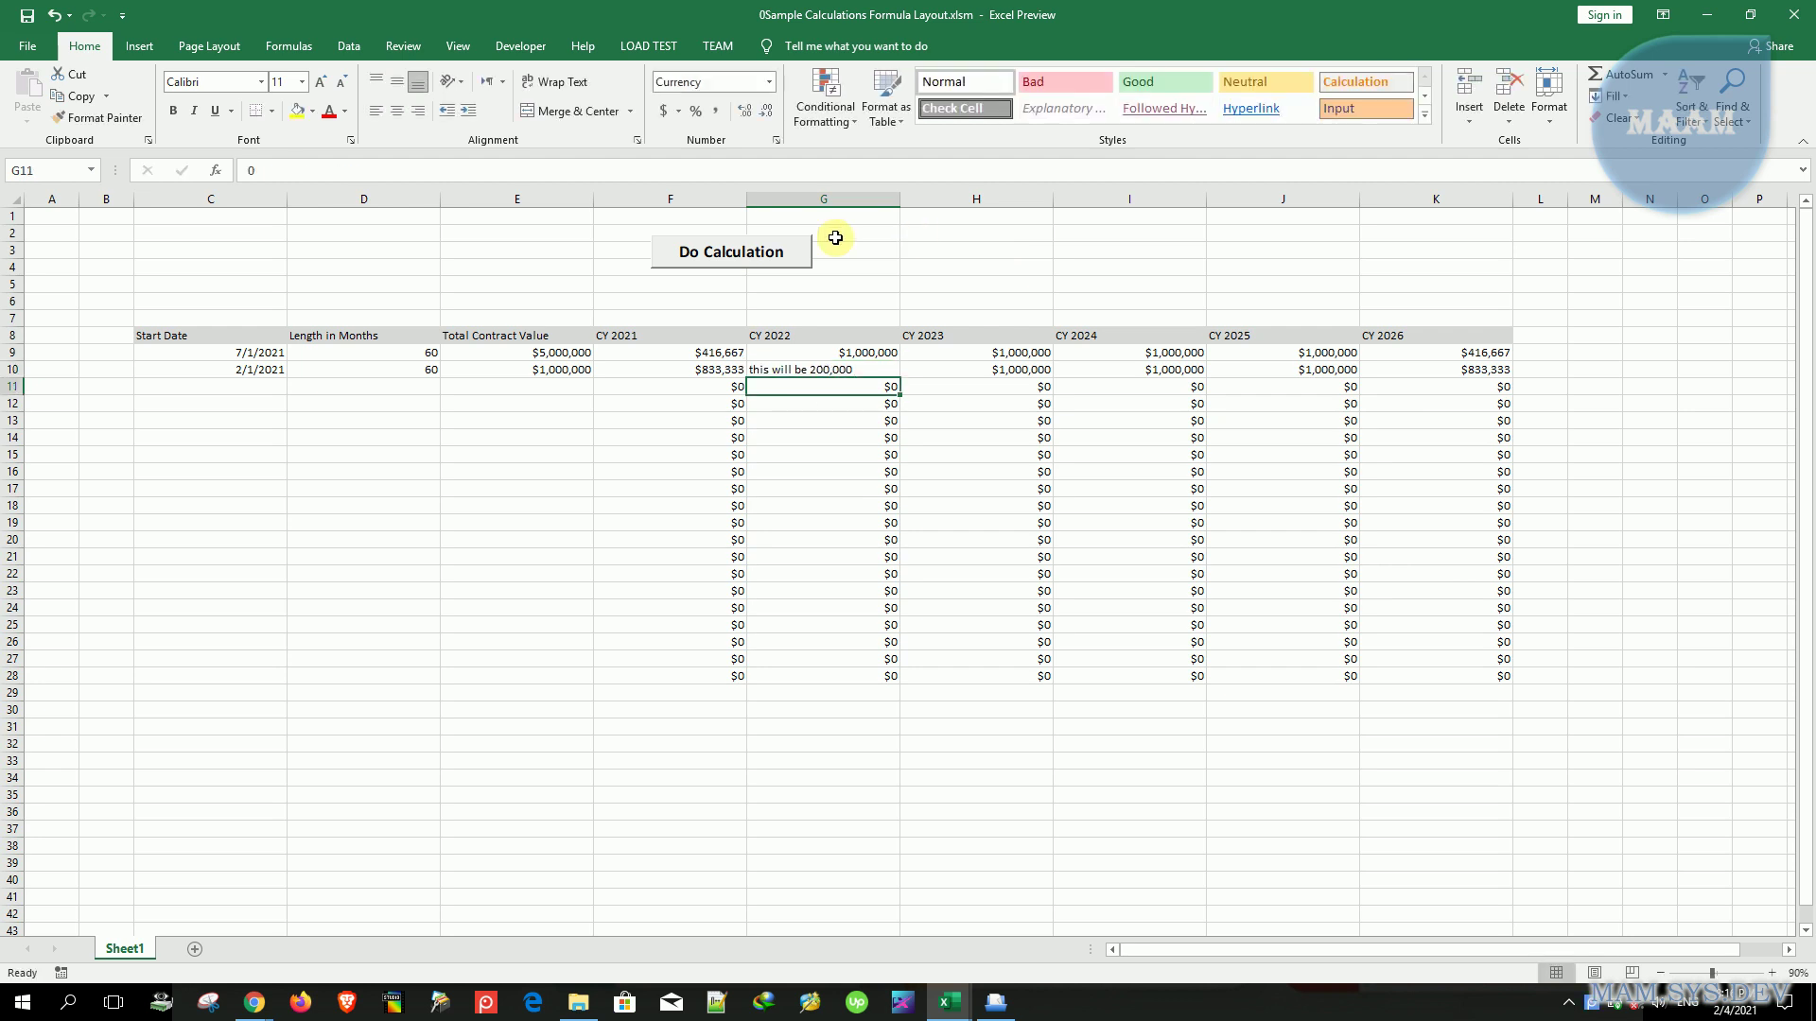
{"action": "left_click", "coordinate": [781, 253]}
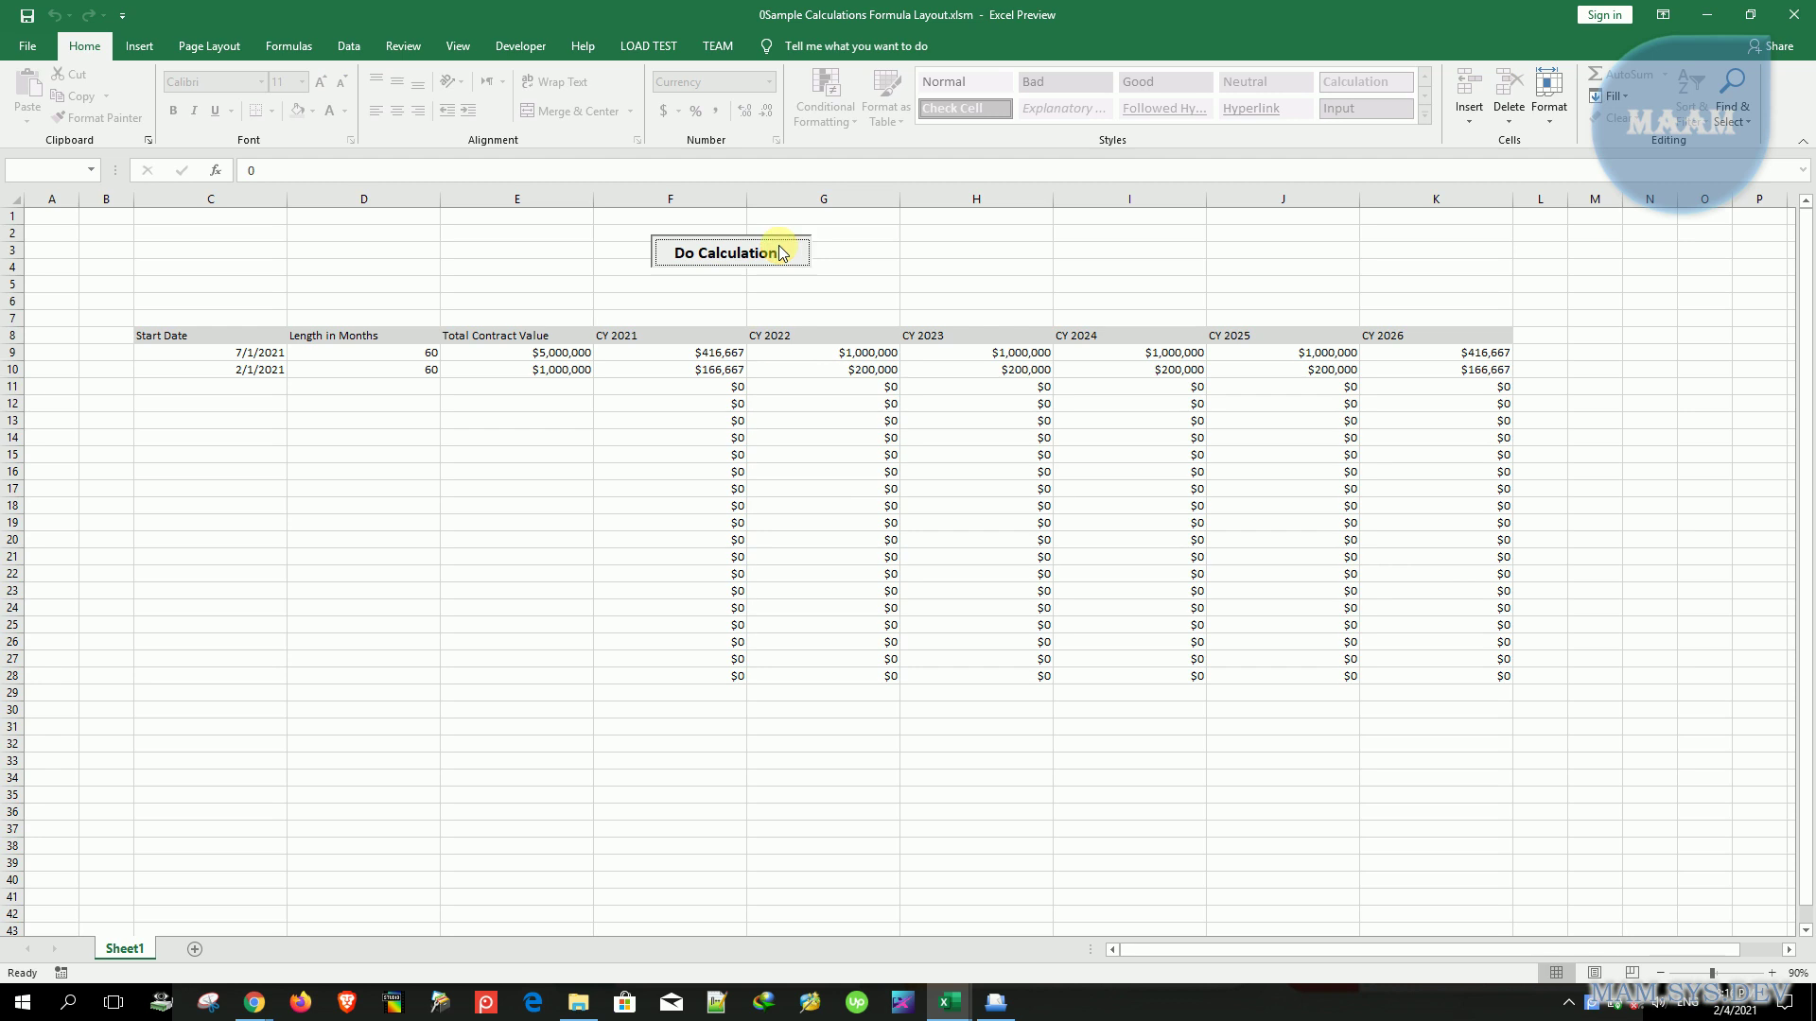
{"action": "left_click", "coordinate": [856, 372]}
- Set row 10's total to 2,000,000 and note 'now this will be 400,000' in G10
{"action": "left_click", "coordinate": [984, 370]}
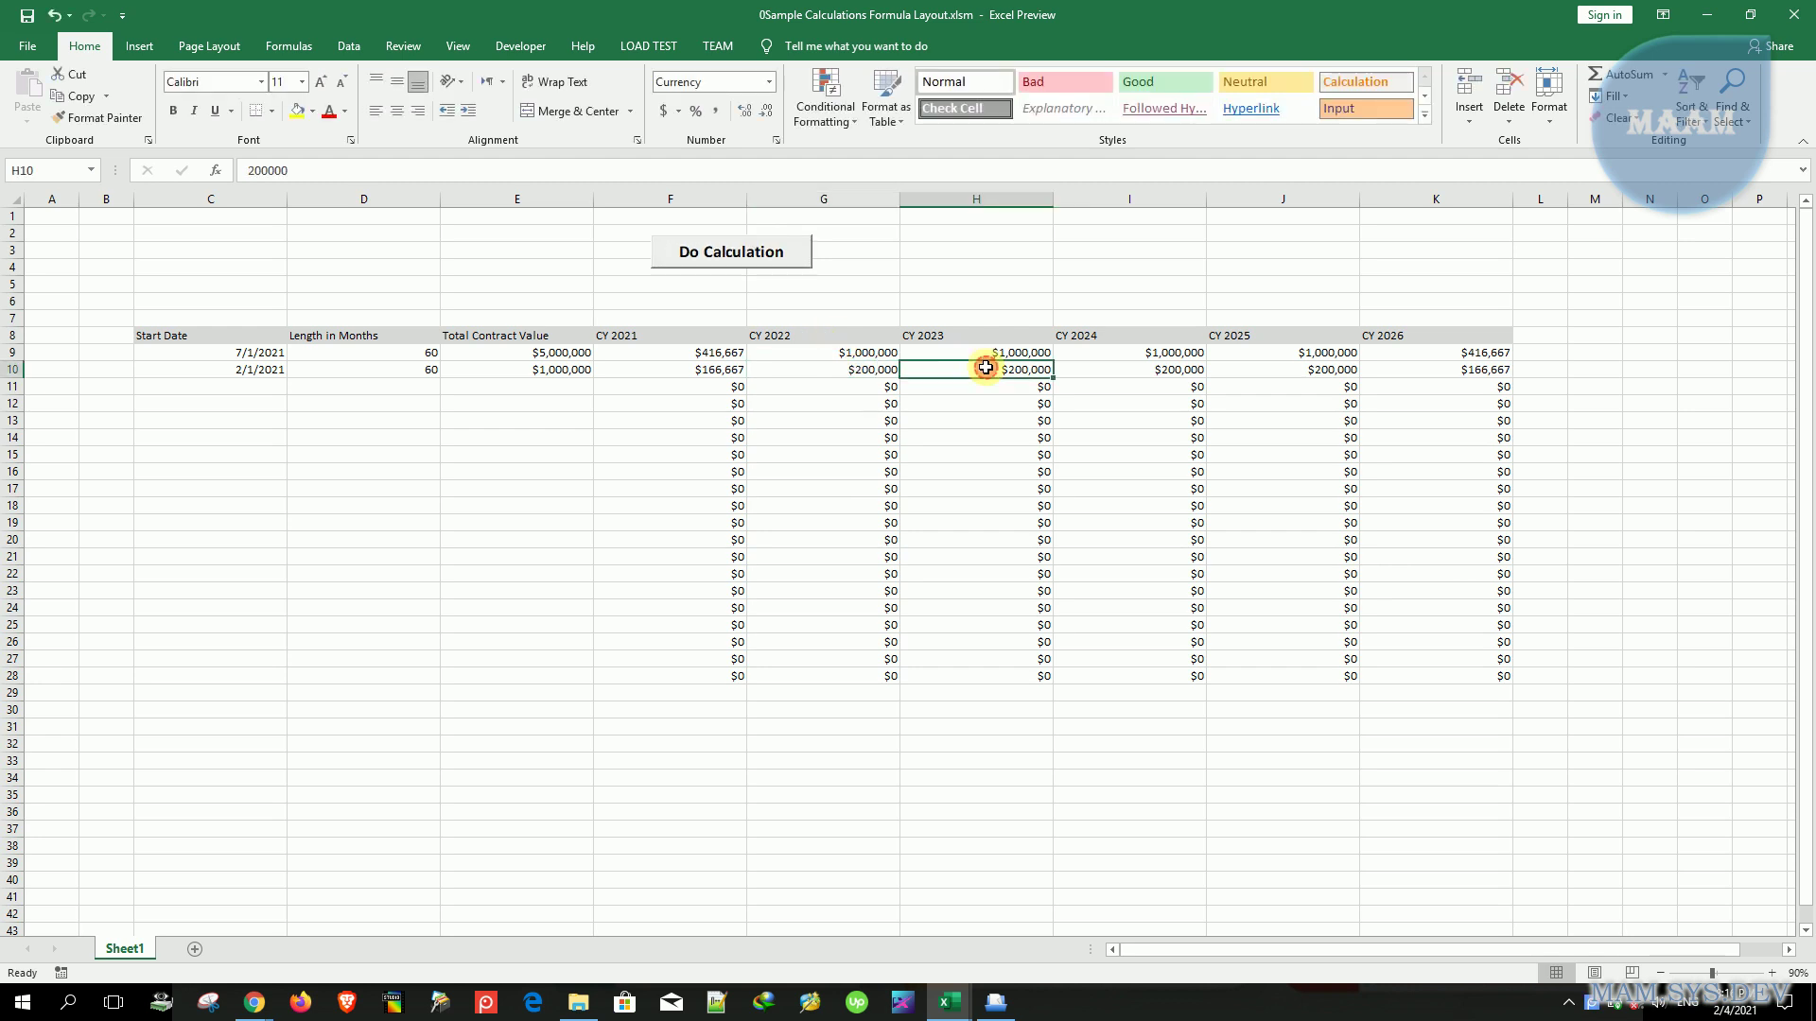
{"action": "double_click", "coordinate": [535, 369]}
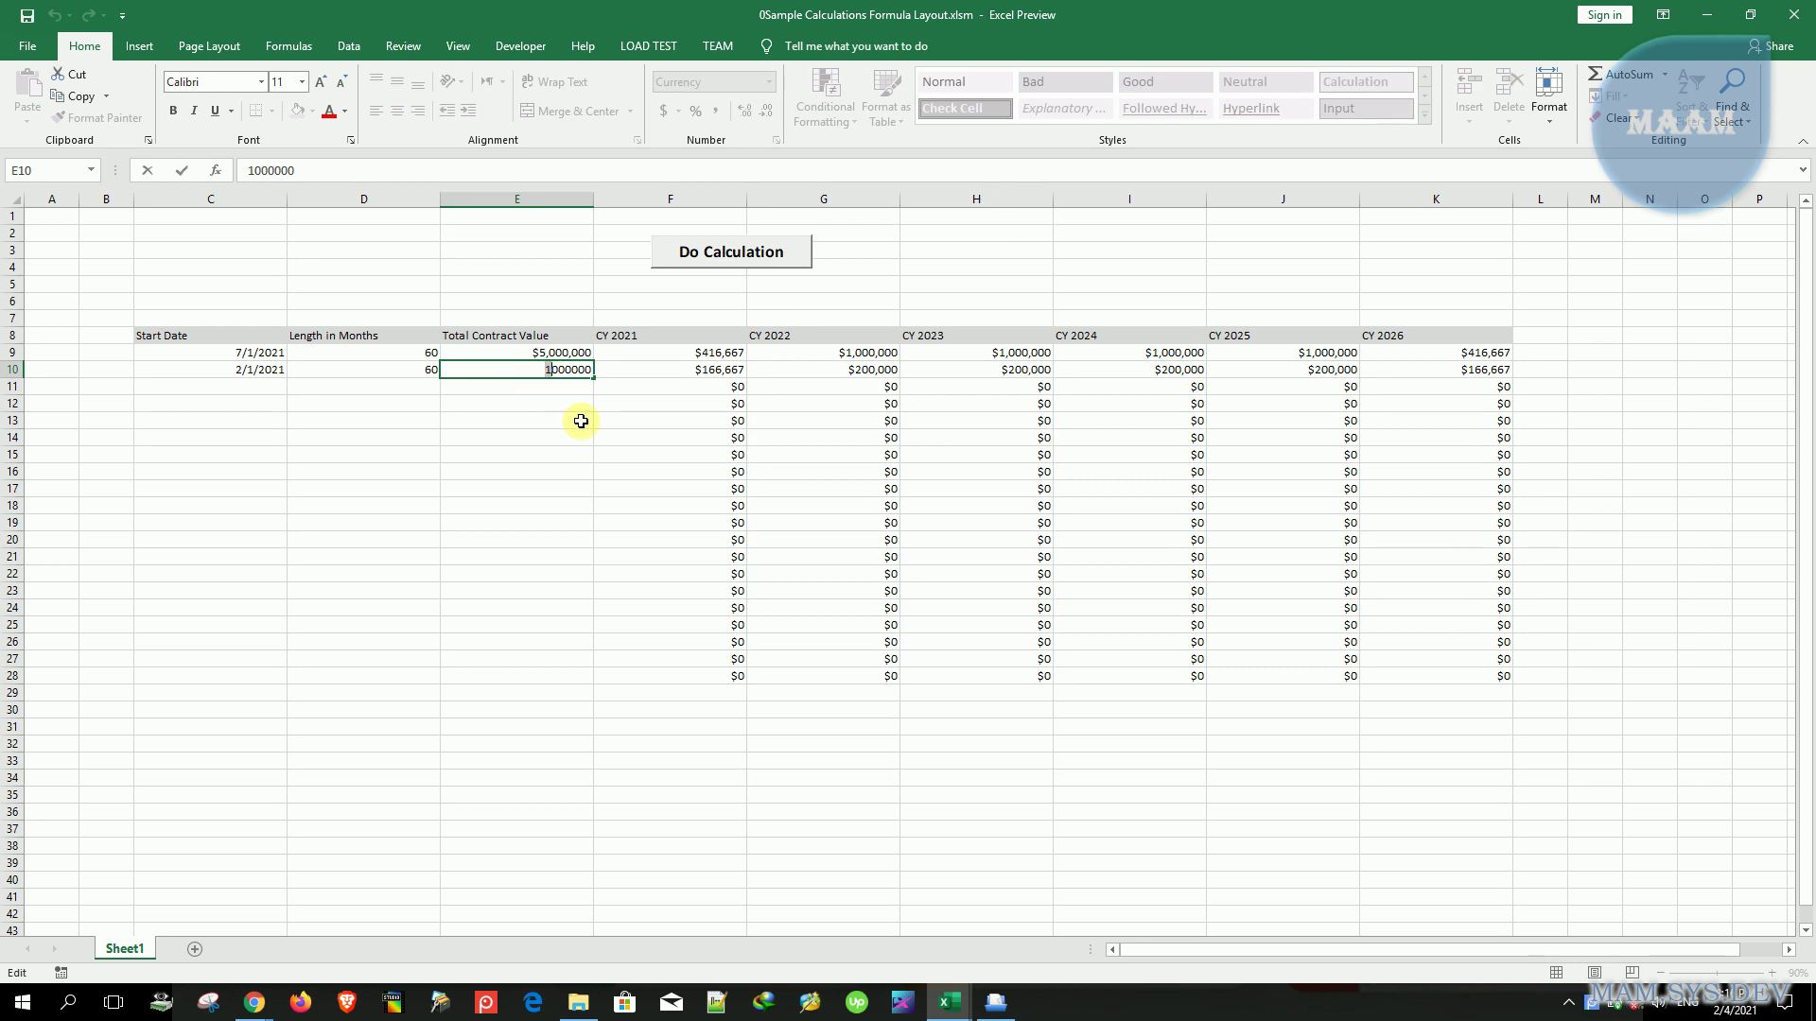
{"action": "type", "text": "2"}
{"action": "key", "text": "Return"}
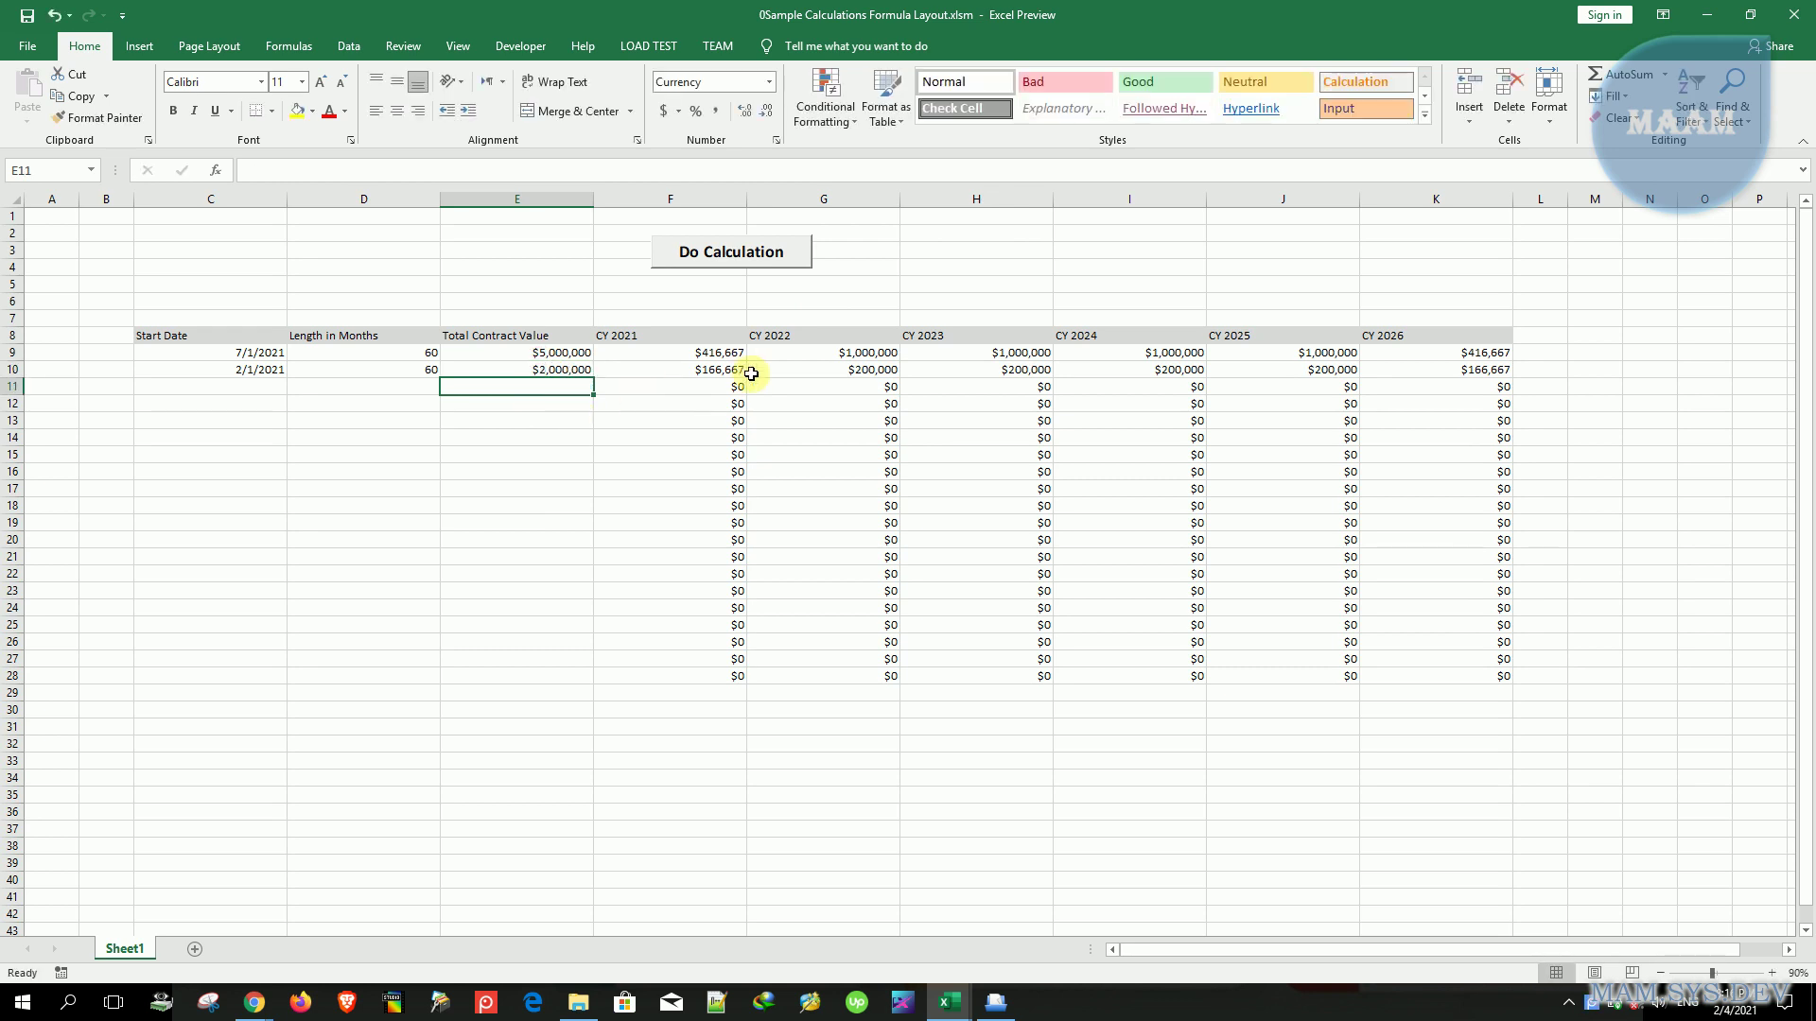
{"action": "left_click", "coordinate": [819, 372]}
{"action": "type", "text": "now this will b"}
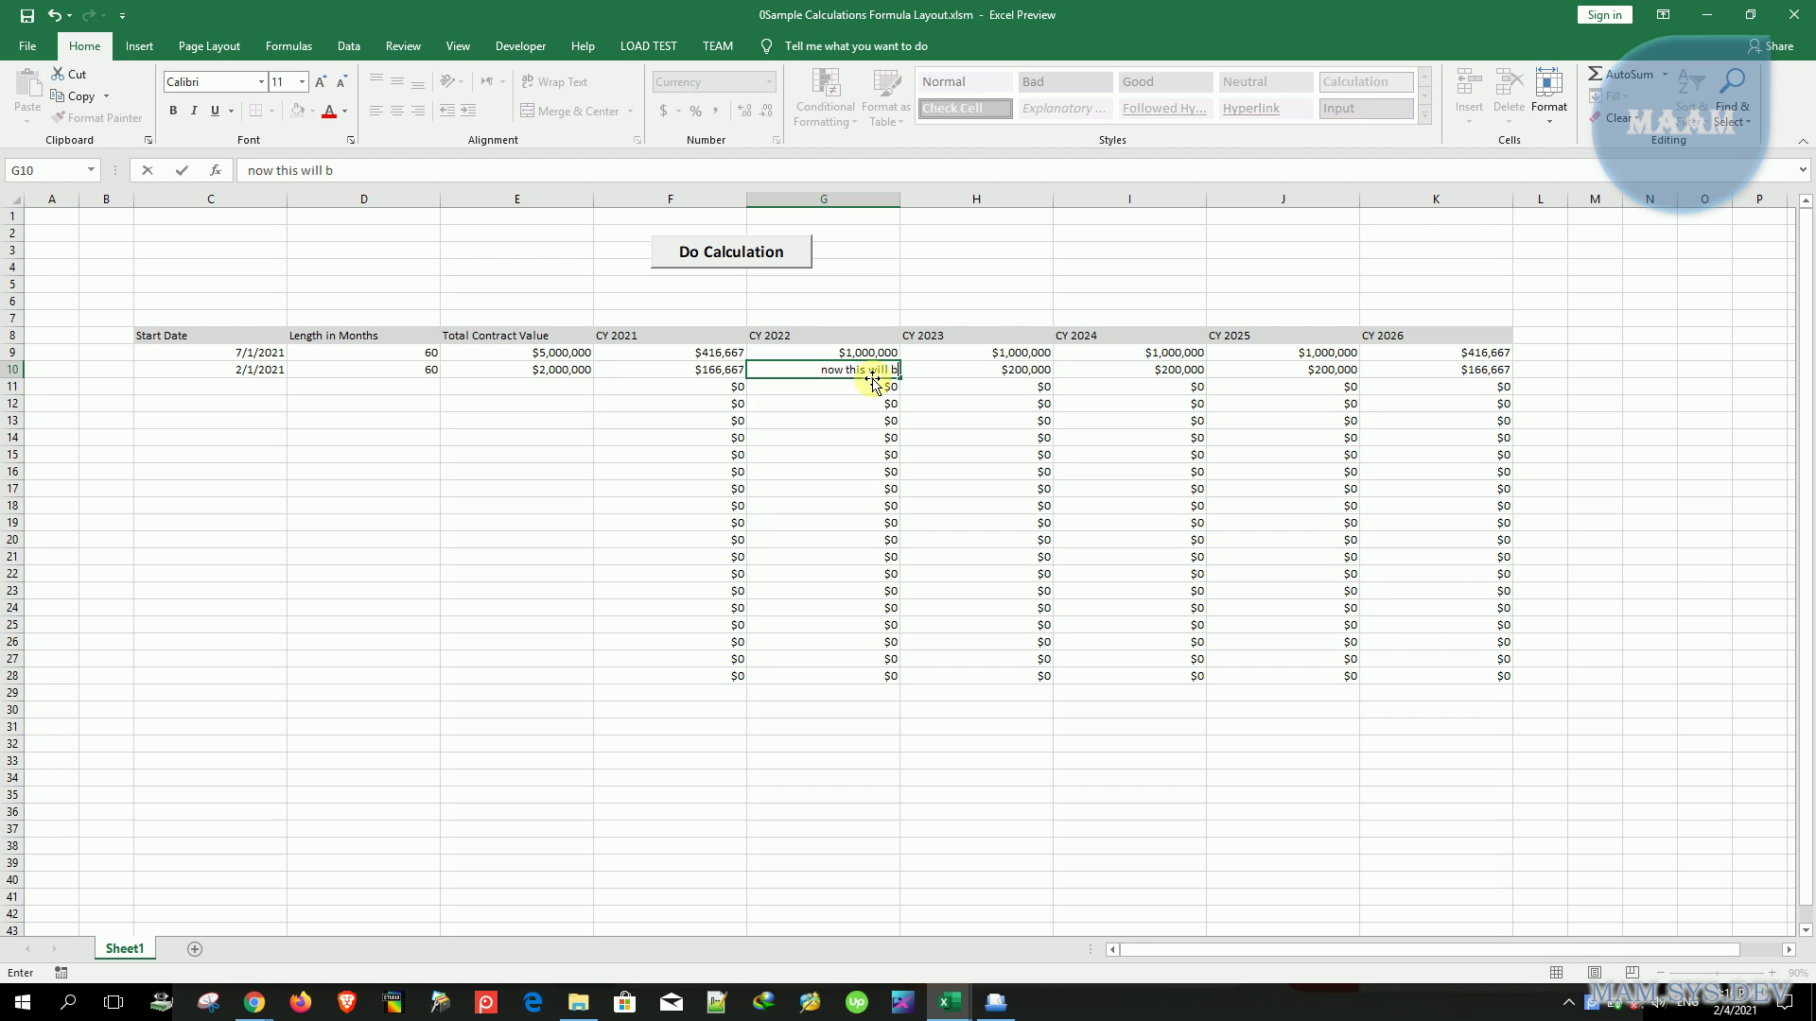
{"action": "type", "text": "e"}
{"action": "type", "text": " 4000"}
{"action": "key", "text": "BackSpace"}
{"action": "key", "text": "BackSpace"}
{"action": "type", "text": "0,000"}
{"action": "key", "text": "Return"}
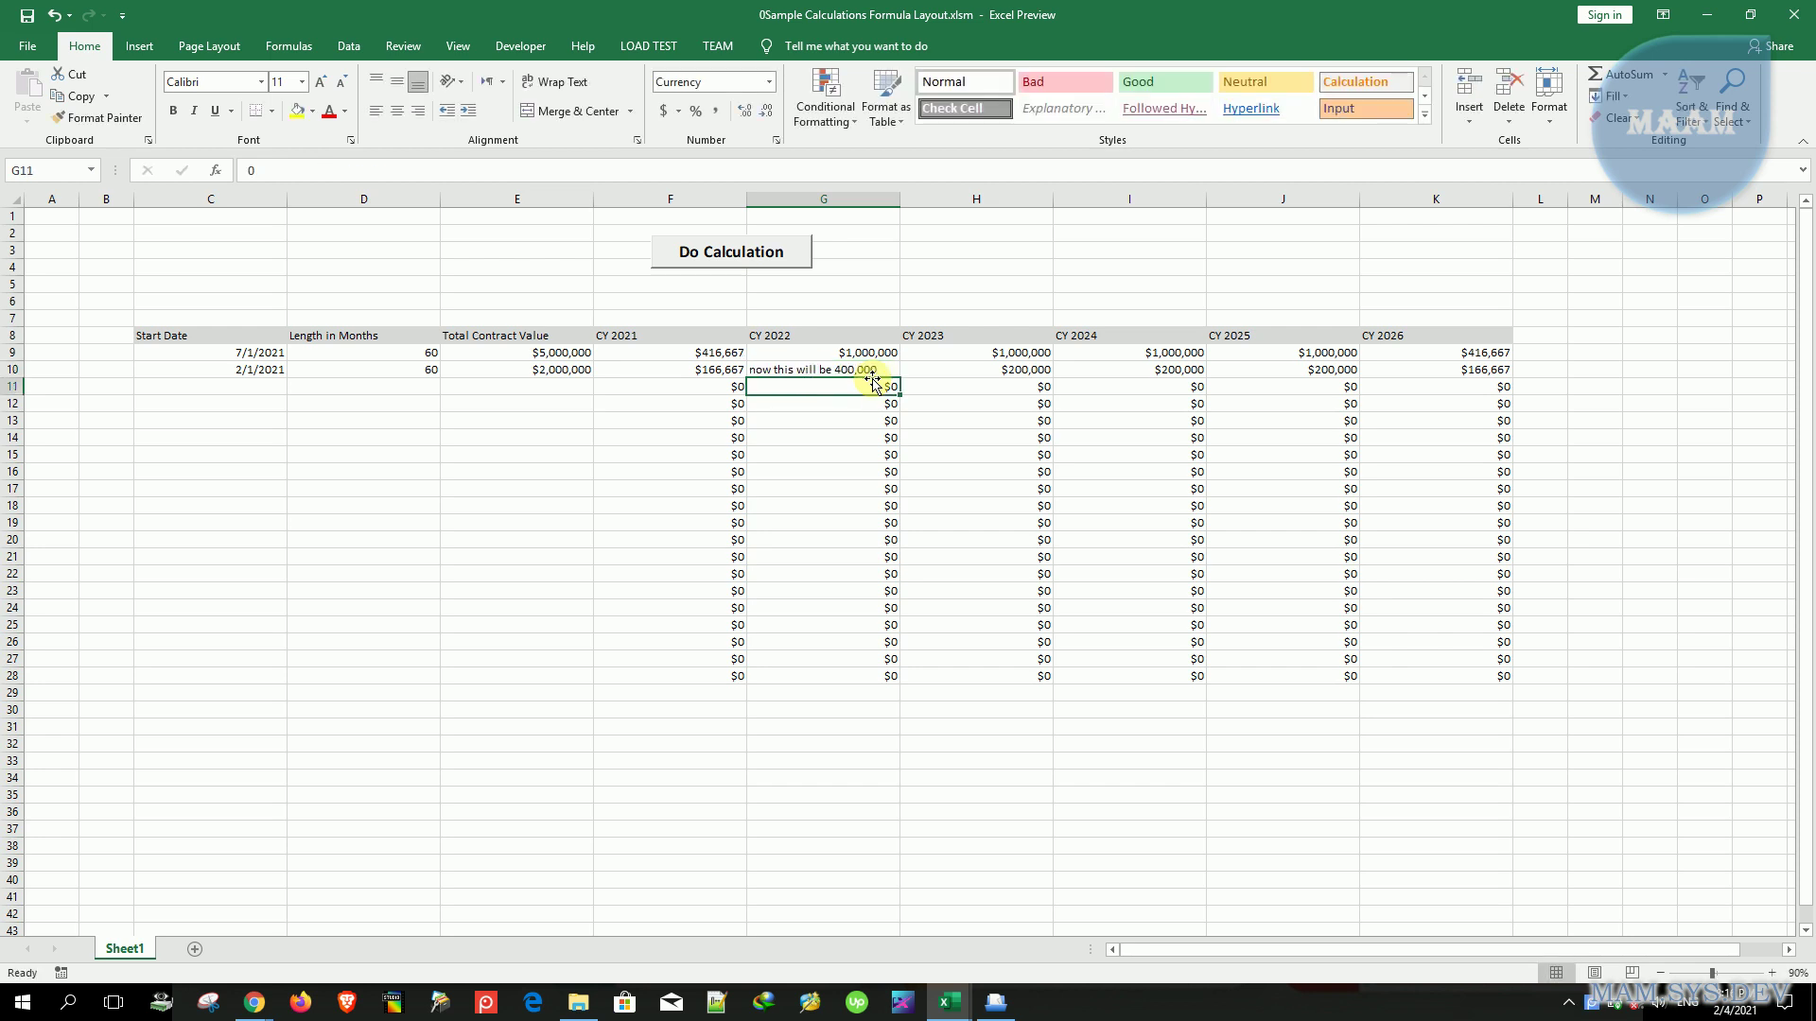
- Select row 10's middle-year amounts from G10 across to CY 2025
{"action": "right_click", "coordinate": [758, 257]}
{"action": "left_click", "coordinate": [980, 386]}
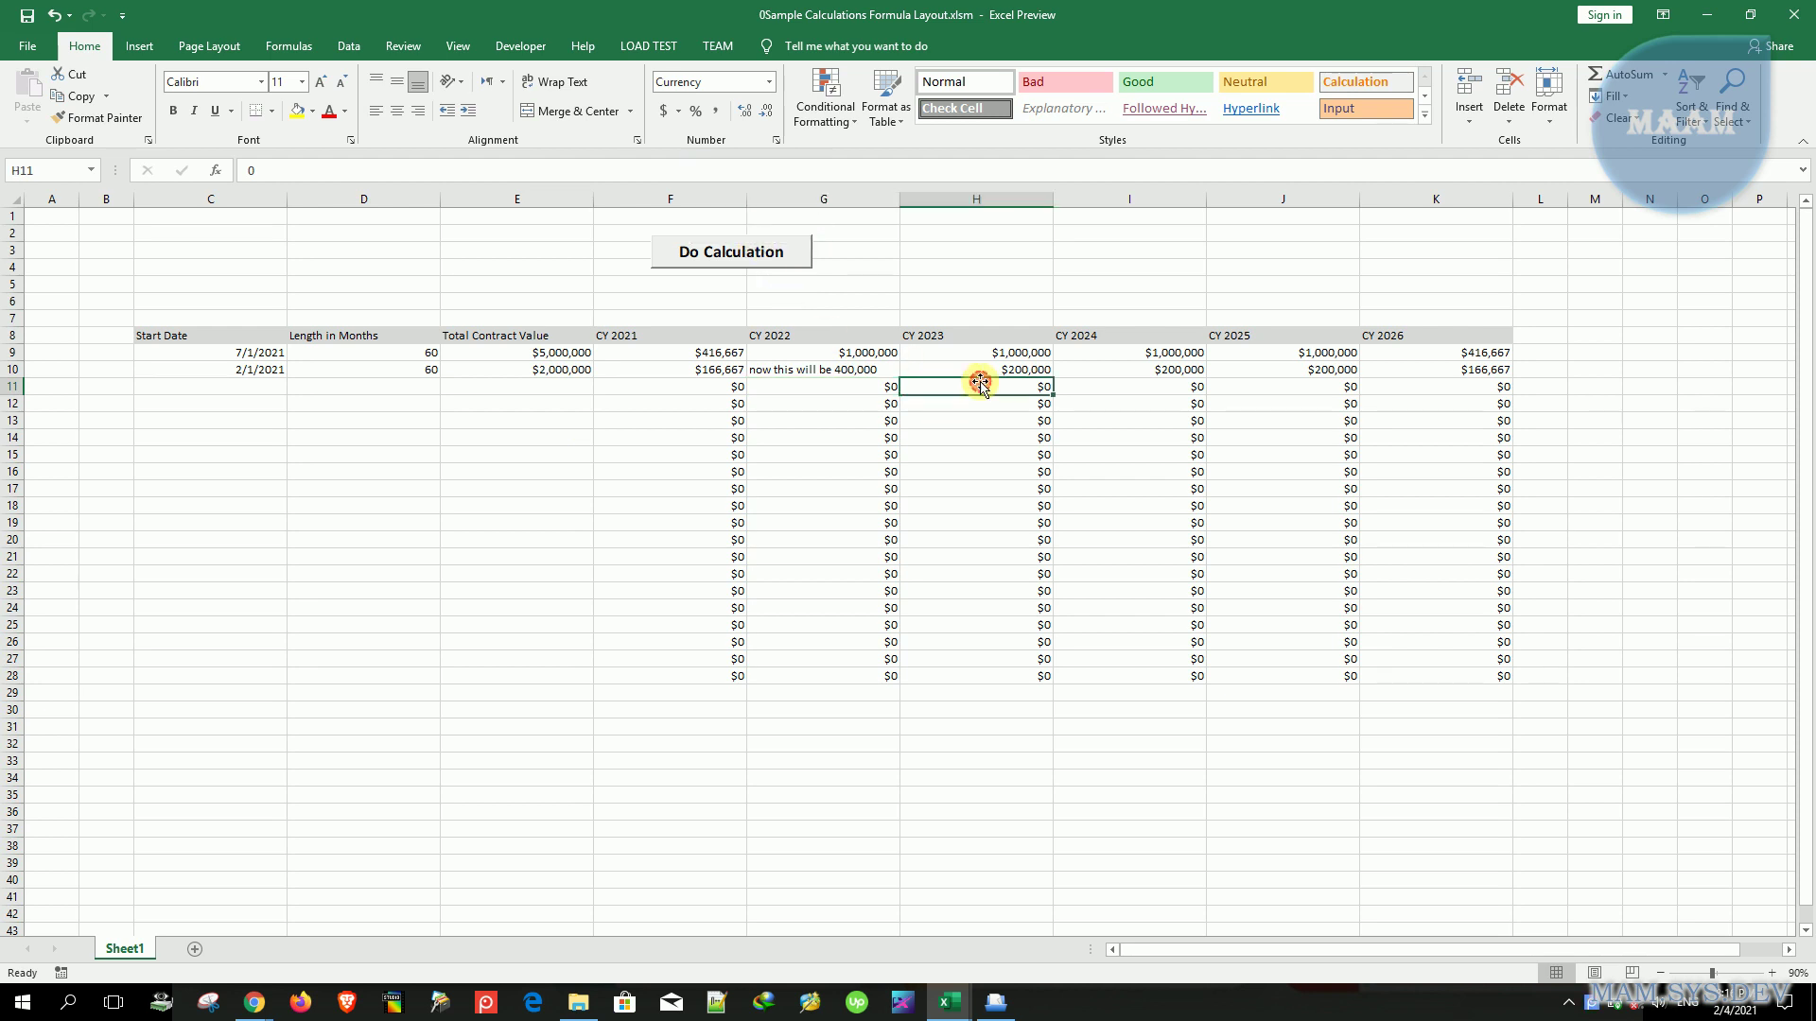
{"action": "scroll", "coordinate": [980, 382], "scroll_direction": "down", "scroll_amount": 1}
{"action": "key", "text": "Up"}
{"action": "key", "text": "shift+Right"}
{"action": "key", "text": "shift+Right"}
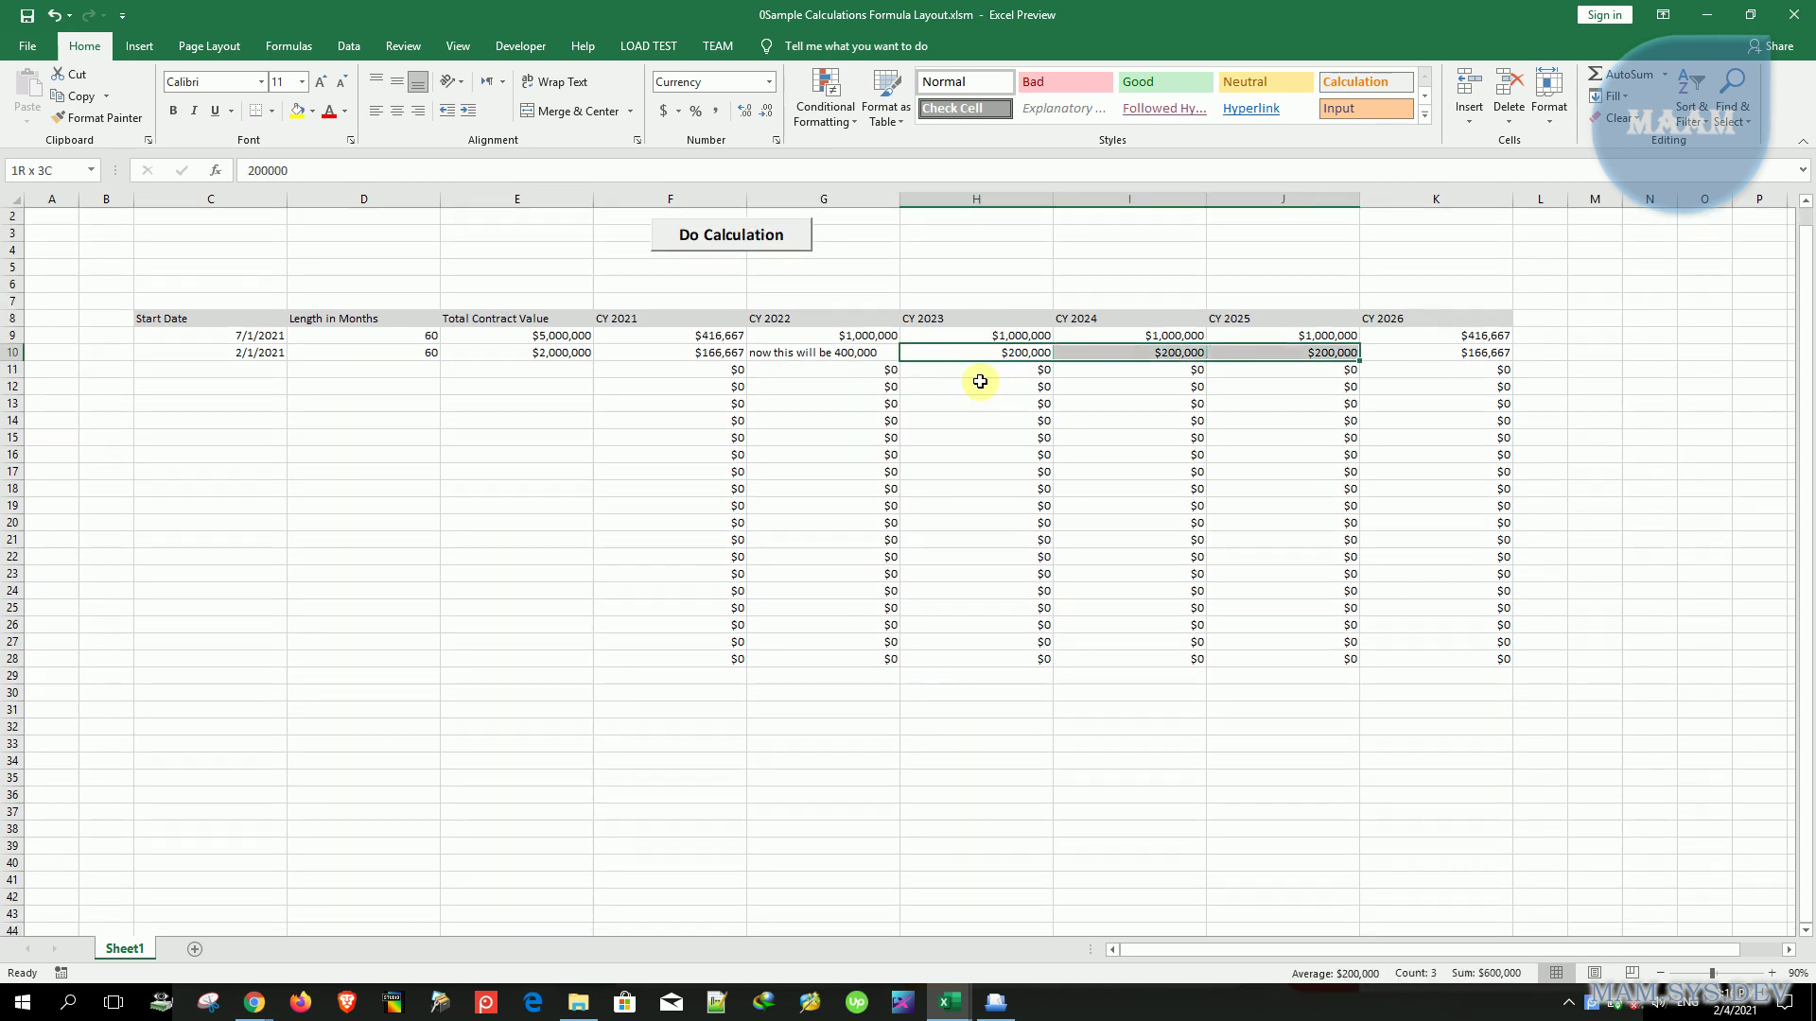
{"action": "key", "text": "shift+Left"}
{"action": "key", "text": "shift+Left"}
{"action": "key", "text": "shift+Left"}
{"action": "key", "text": "shift+Right"}
{"action": "key", "text": "Left"}
{"action": "key", "text": "shift+Right"}
{"action": "key", "text": "shift+Right"}
{"action": "key", "text": "shift+Right"}
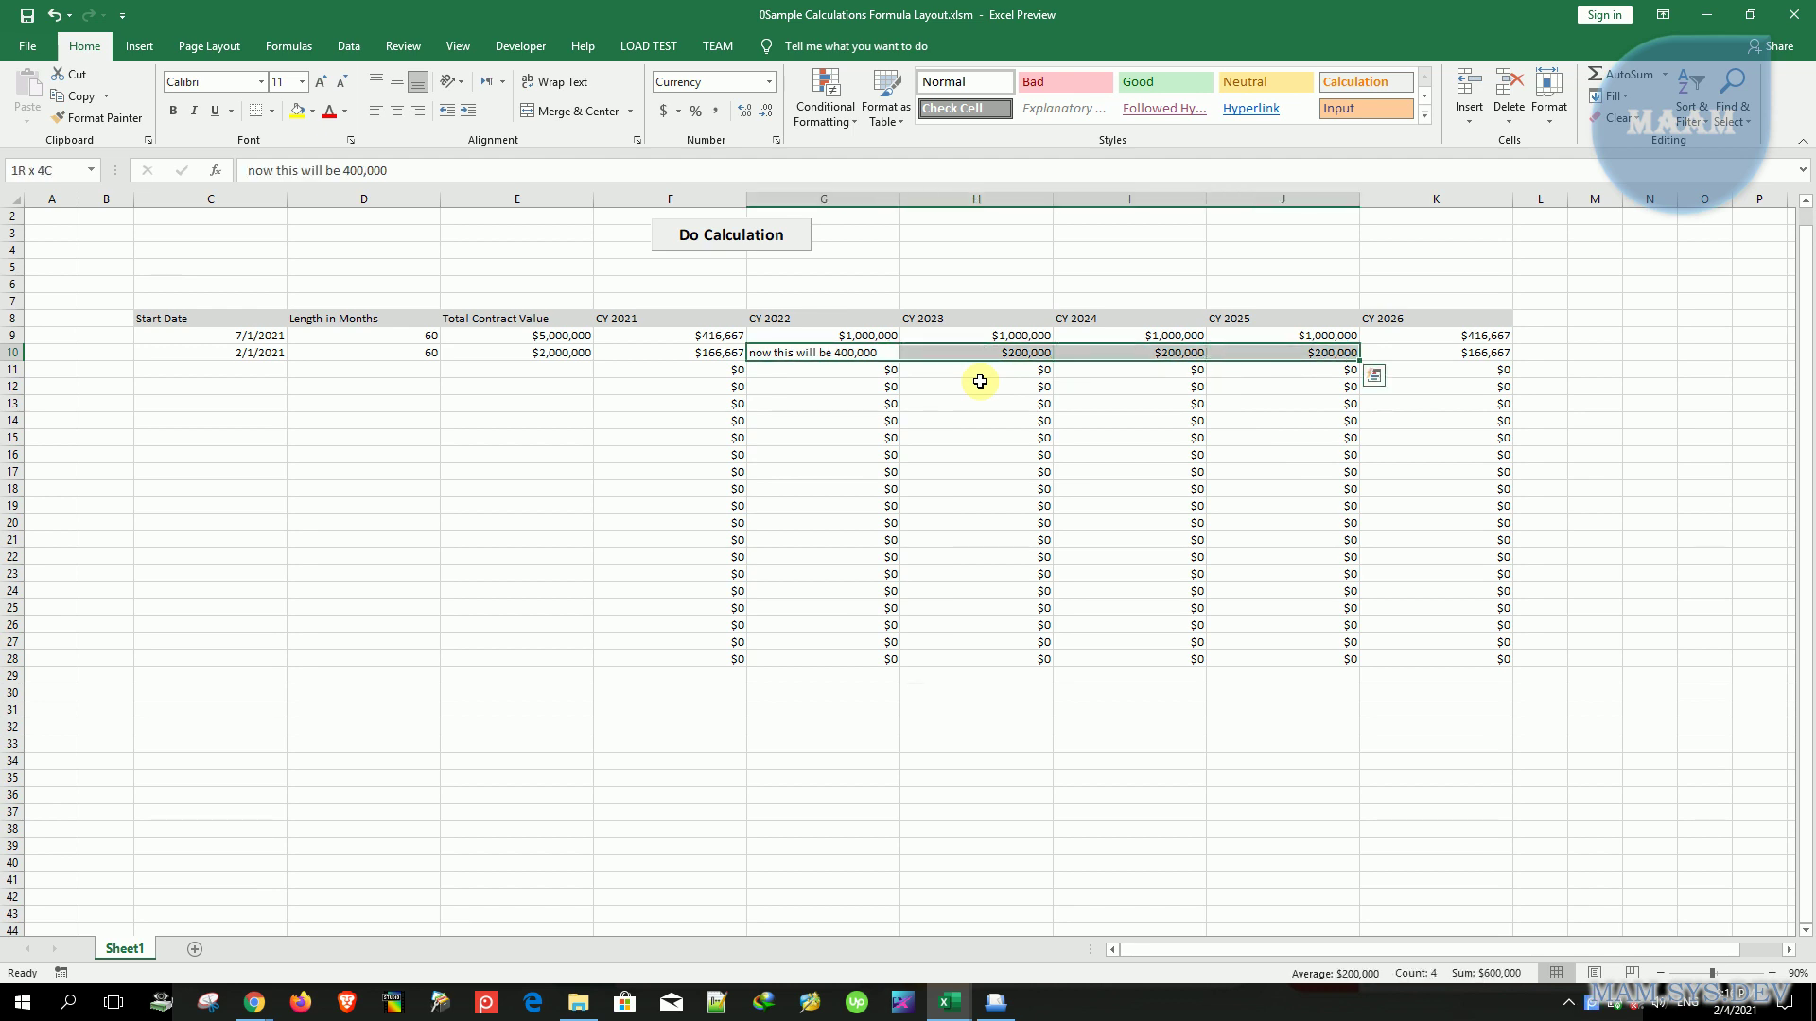
{"action": "key", "text": "shift+Left"}
{"action": "key", "text": "shift+Left"}
{"action": "key", "text": "shift+Left"}
{"action": "key", "text": "shift+Right"}
{"action": "key", "text": "shift+Right"}
{"action": "key", "text": "shift+Right"}
{"action": "key", "text": "shift+Left"}
{"action": "key", "text": "shift+Left"}
{"action": "key", "text": "shift+Left"}
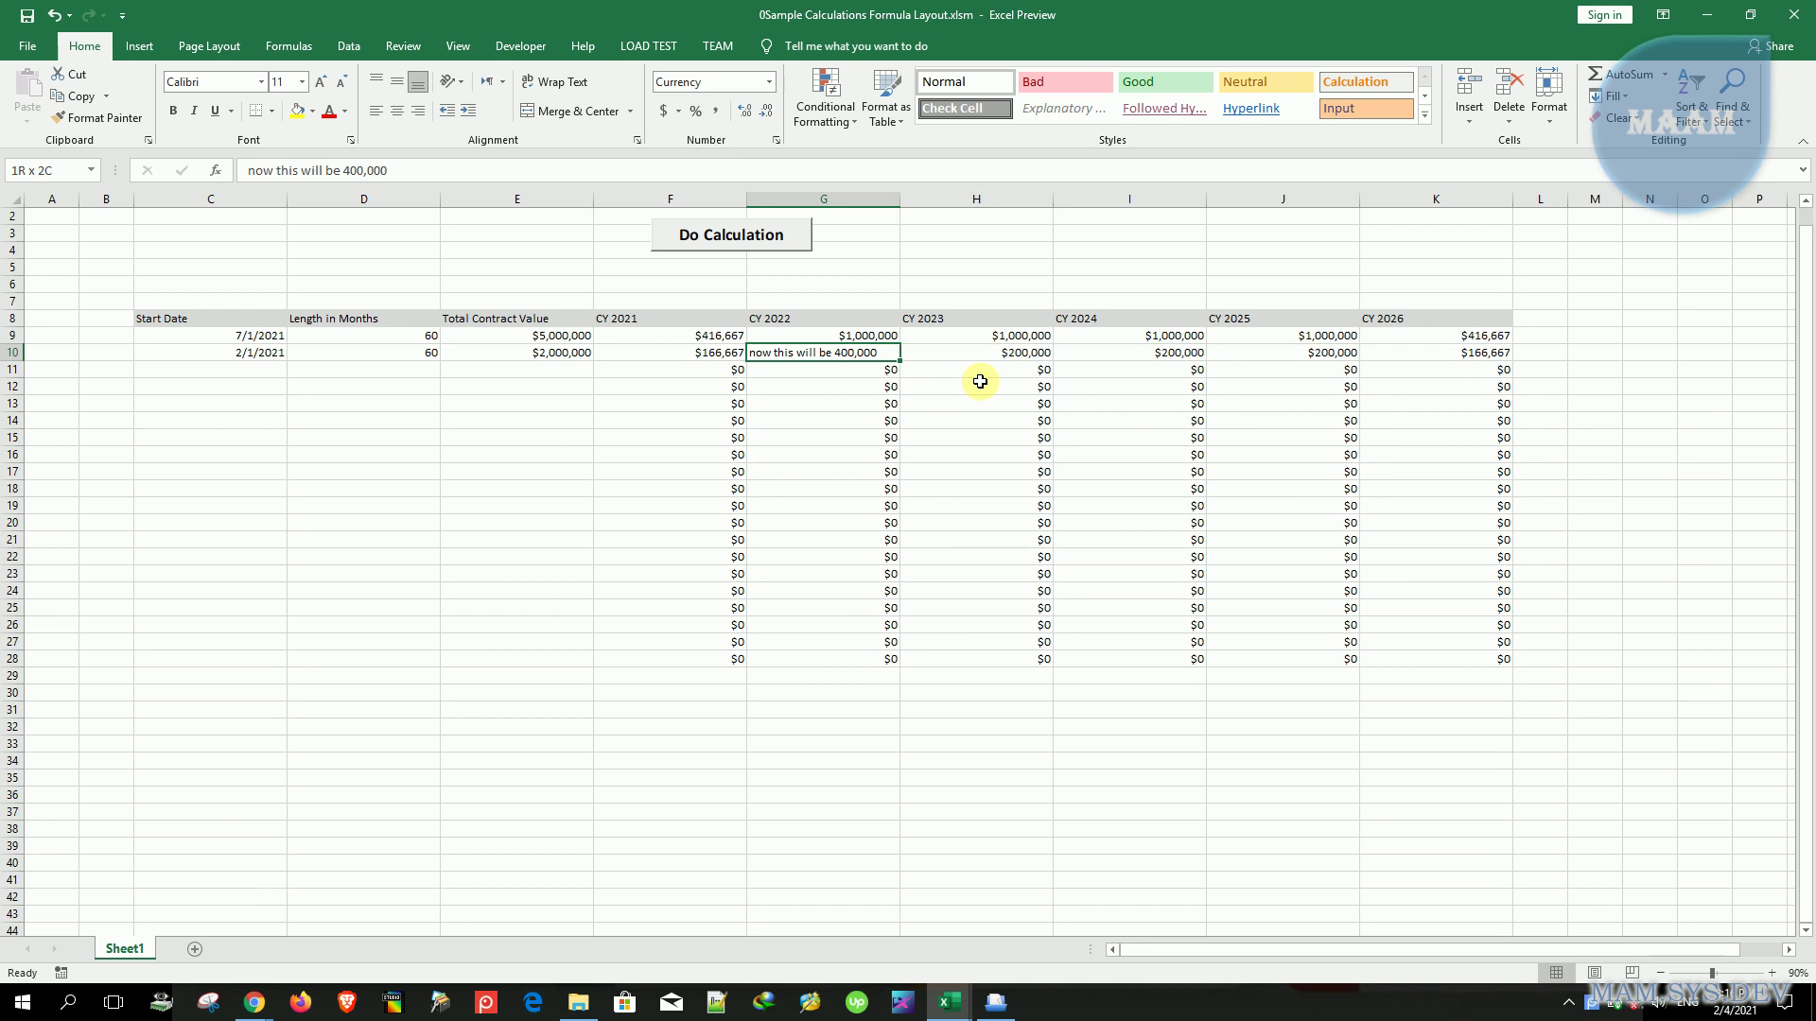
- Rerun Do Calculation and check row 10's $400,000 amounts through CY 2026 in K10
{"action": "left_click", "coordinate": [768, 238]}
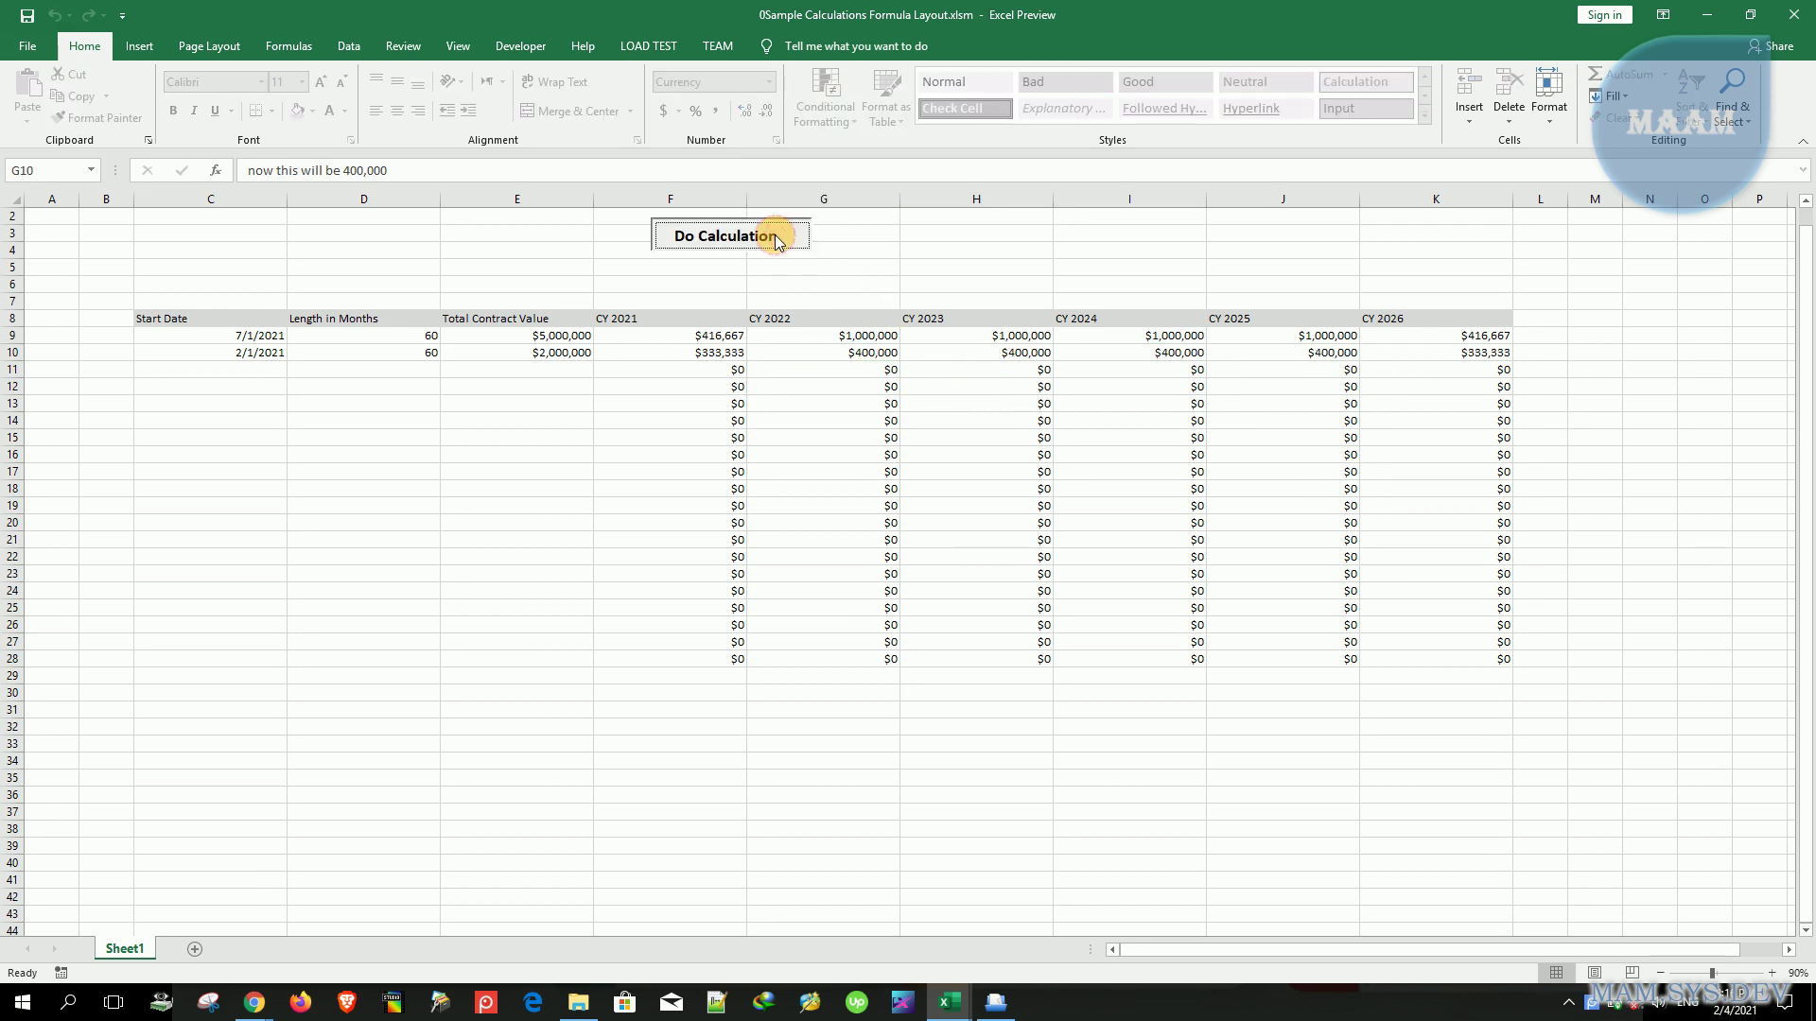
{"action": "left_click_drag", "start_coordinate": [880, 369], "coordinate": [880, 353]}
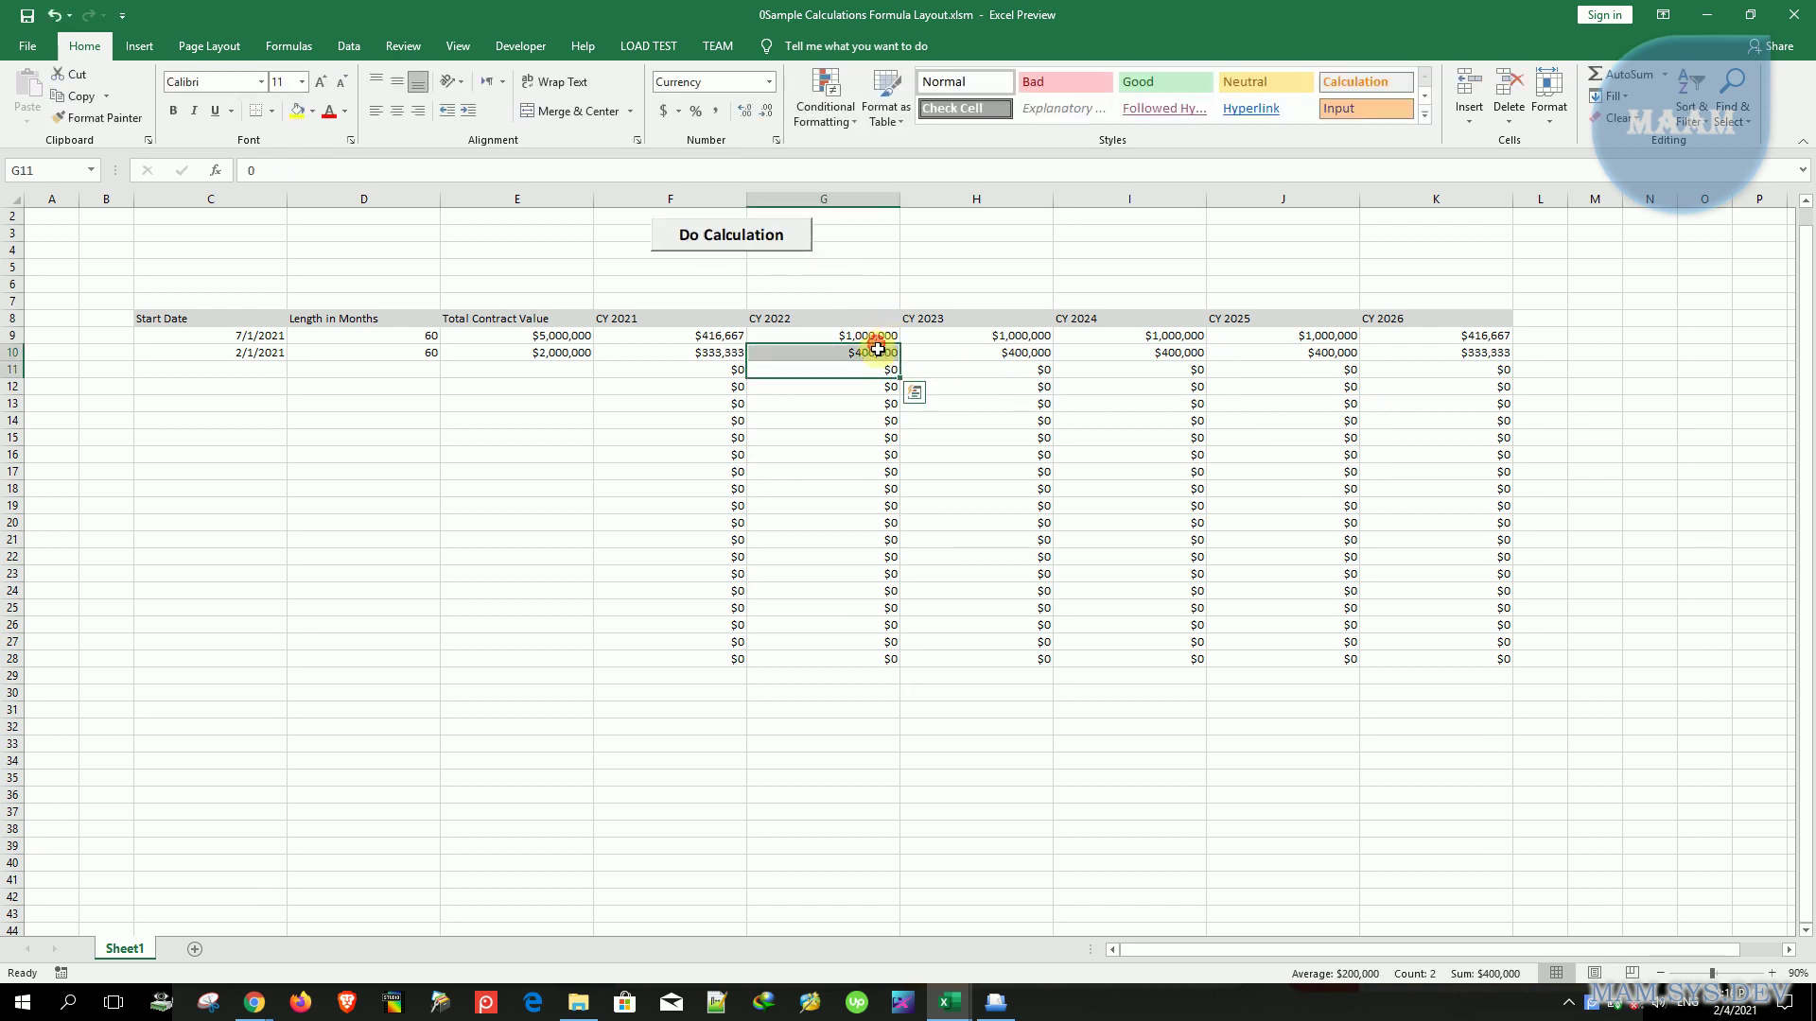
{"action": "left_click", "coordinate": [966, 350]}
{"action": "left_click", "coordinate": [1139, 352]}
{"action": "left_click", "coordinate": [1234, 350]}
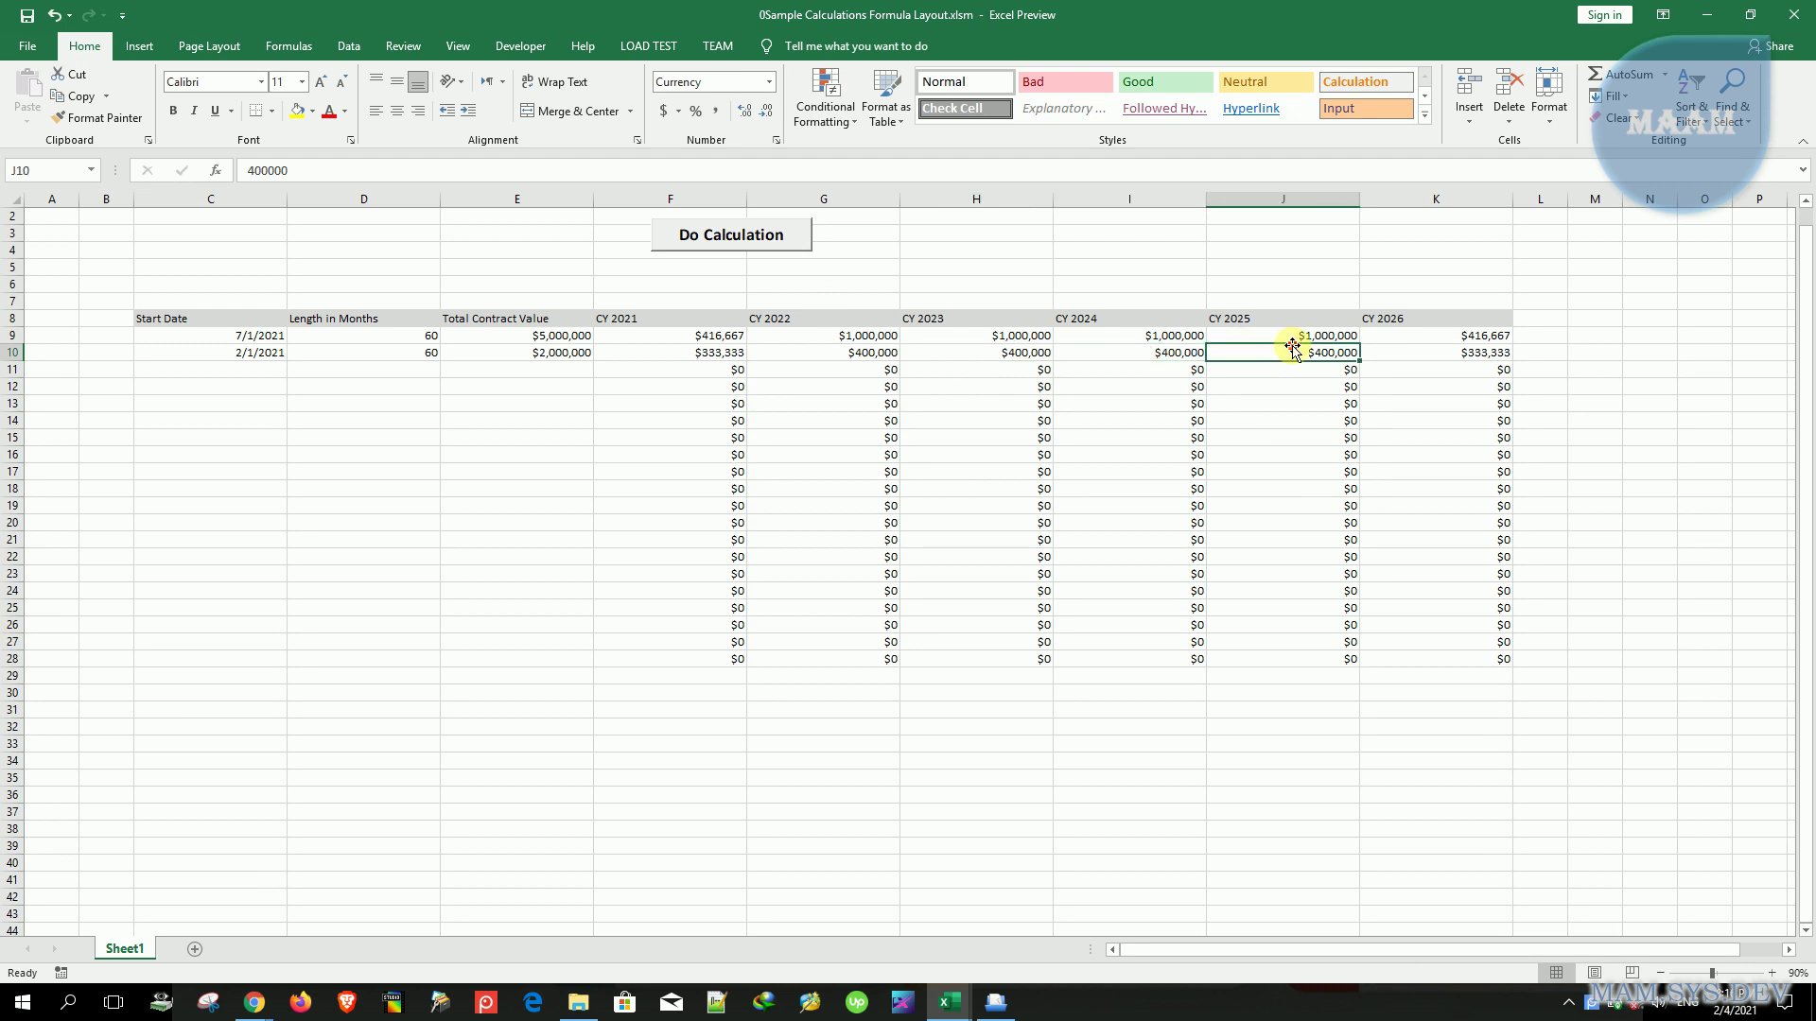
{"action": "left_click", "coordinate": [1415, 356]}
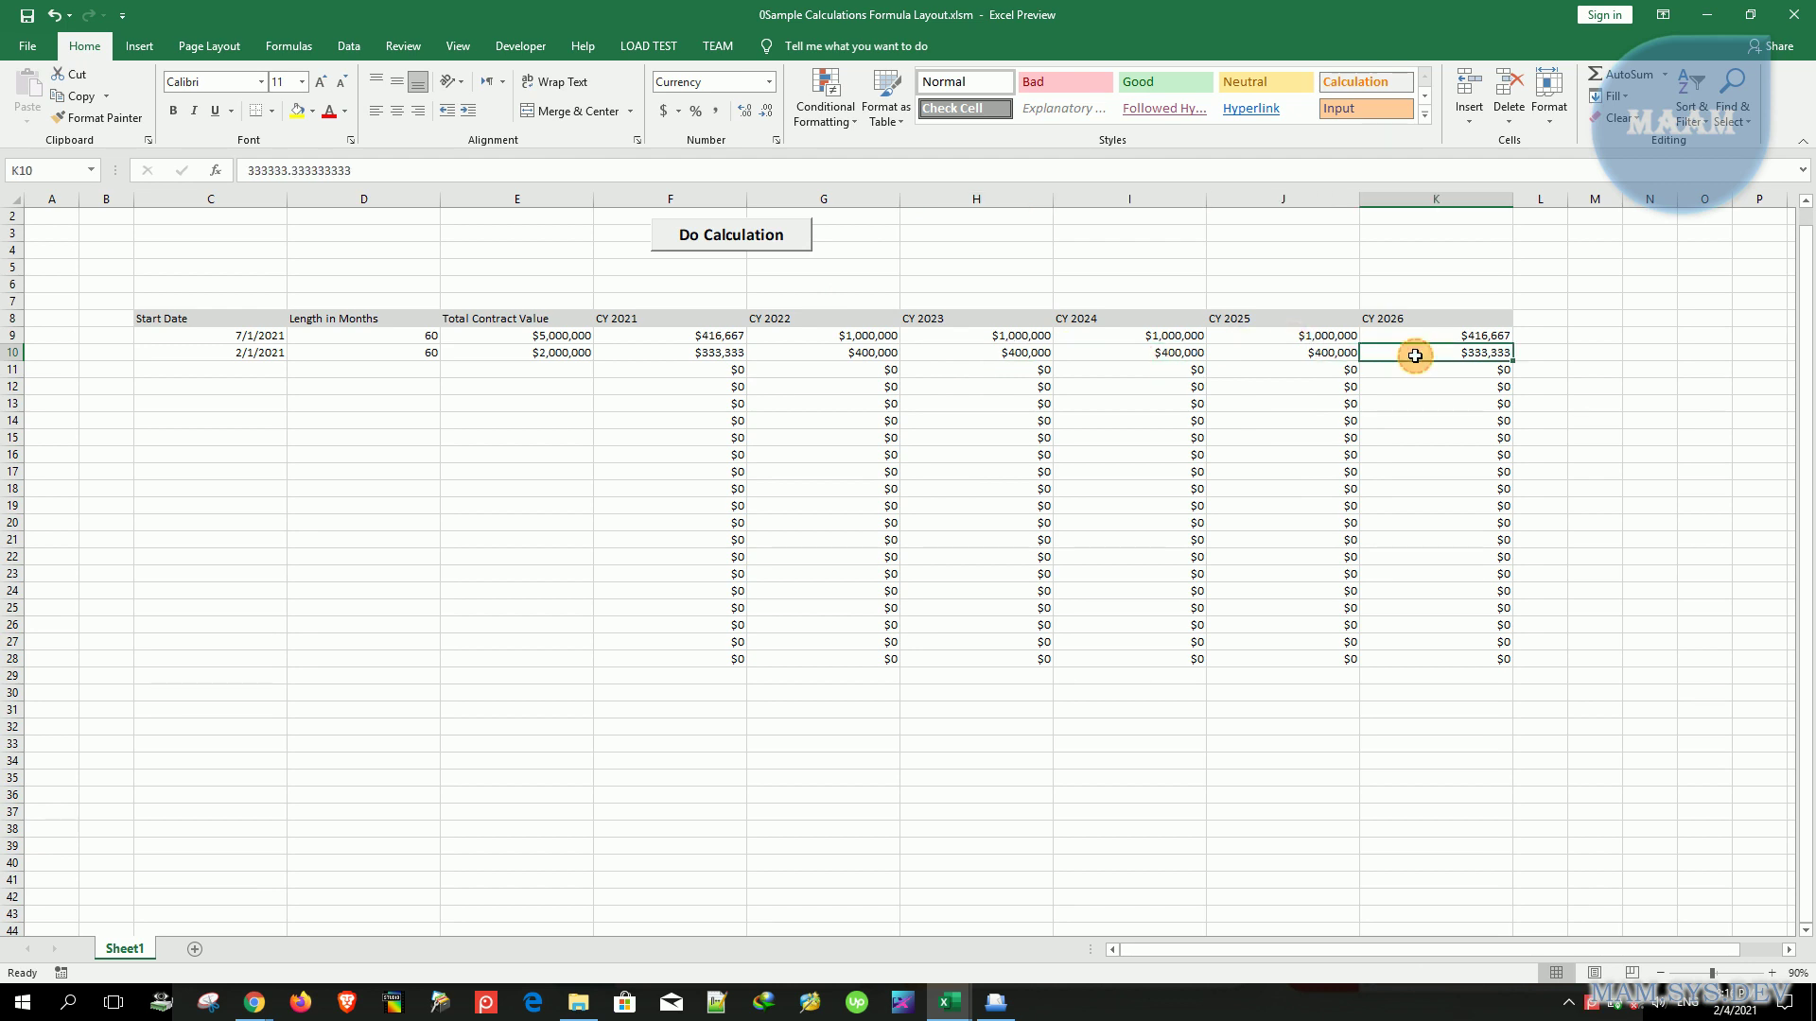
- Write in F10: 'this and K10 is ONLY for the remaining month starting form the beginning of the contract date'
{"action": "left_click", "coordinate": [721, 353]}
{"action": "type", "text": "this and K10"}
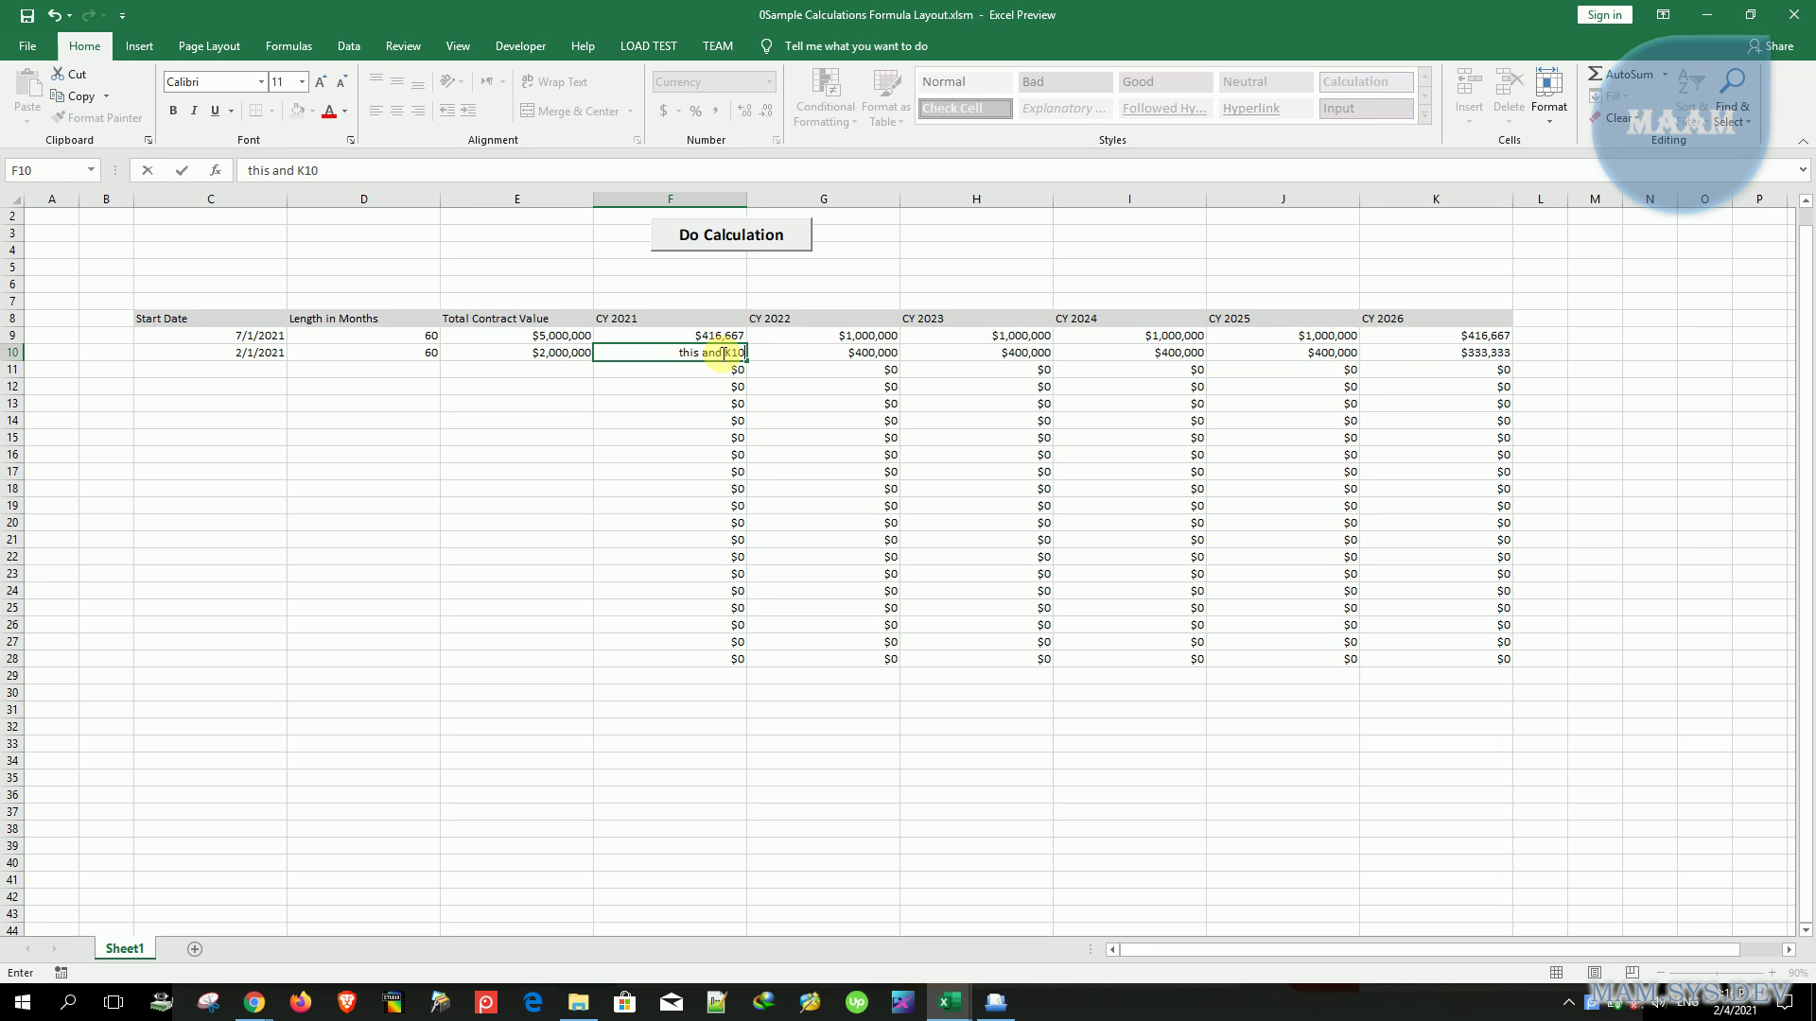
{"action": "type", "text": " is ONLY"}
{"action": "type", "text": " for"}
{"action": "type", "text": " the fir"}
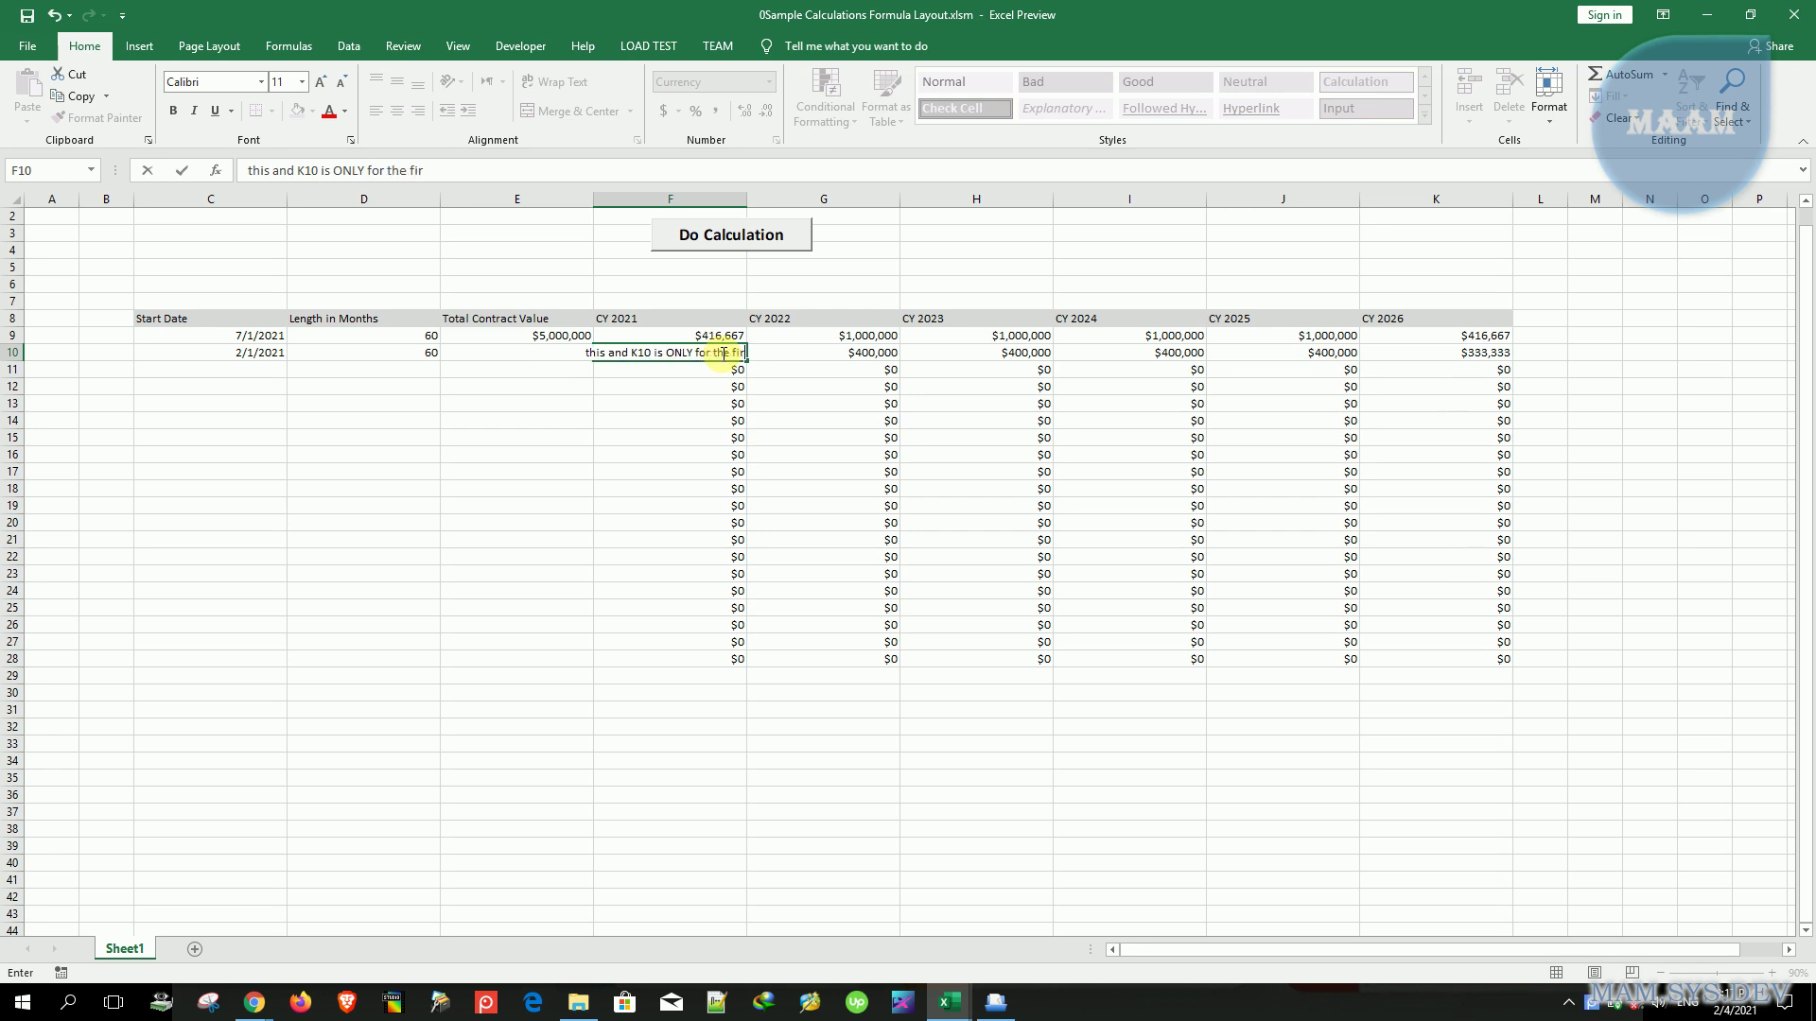
{"action": "key", "text": "BackSpace"}
{"action": "key", "text": "BackSpace"}
{"action": "key", "text": "BackSpace"}
{"action": "type", "text": "emaining month starting form the beginning of the contract date"}
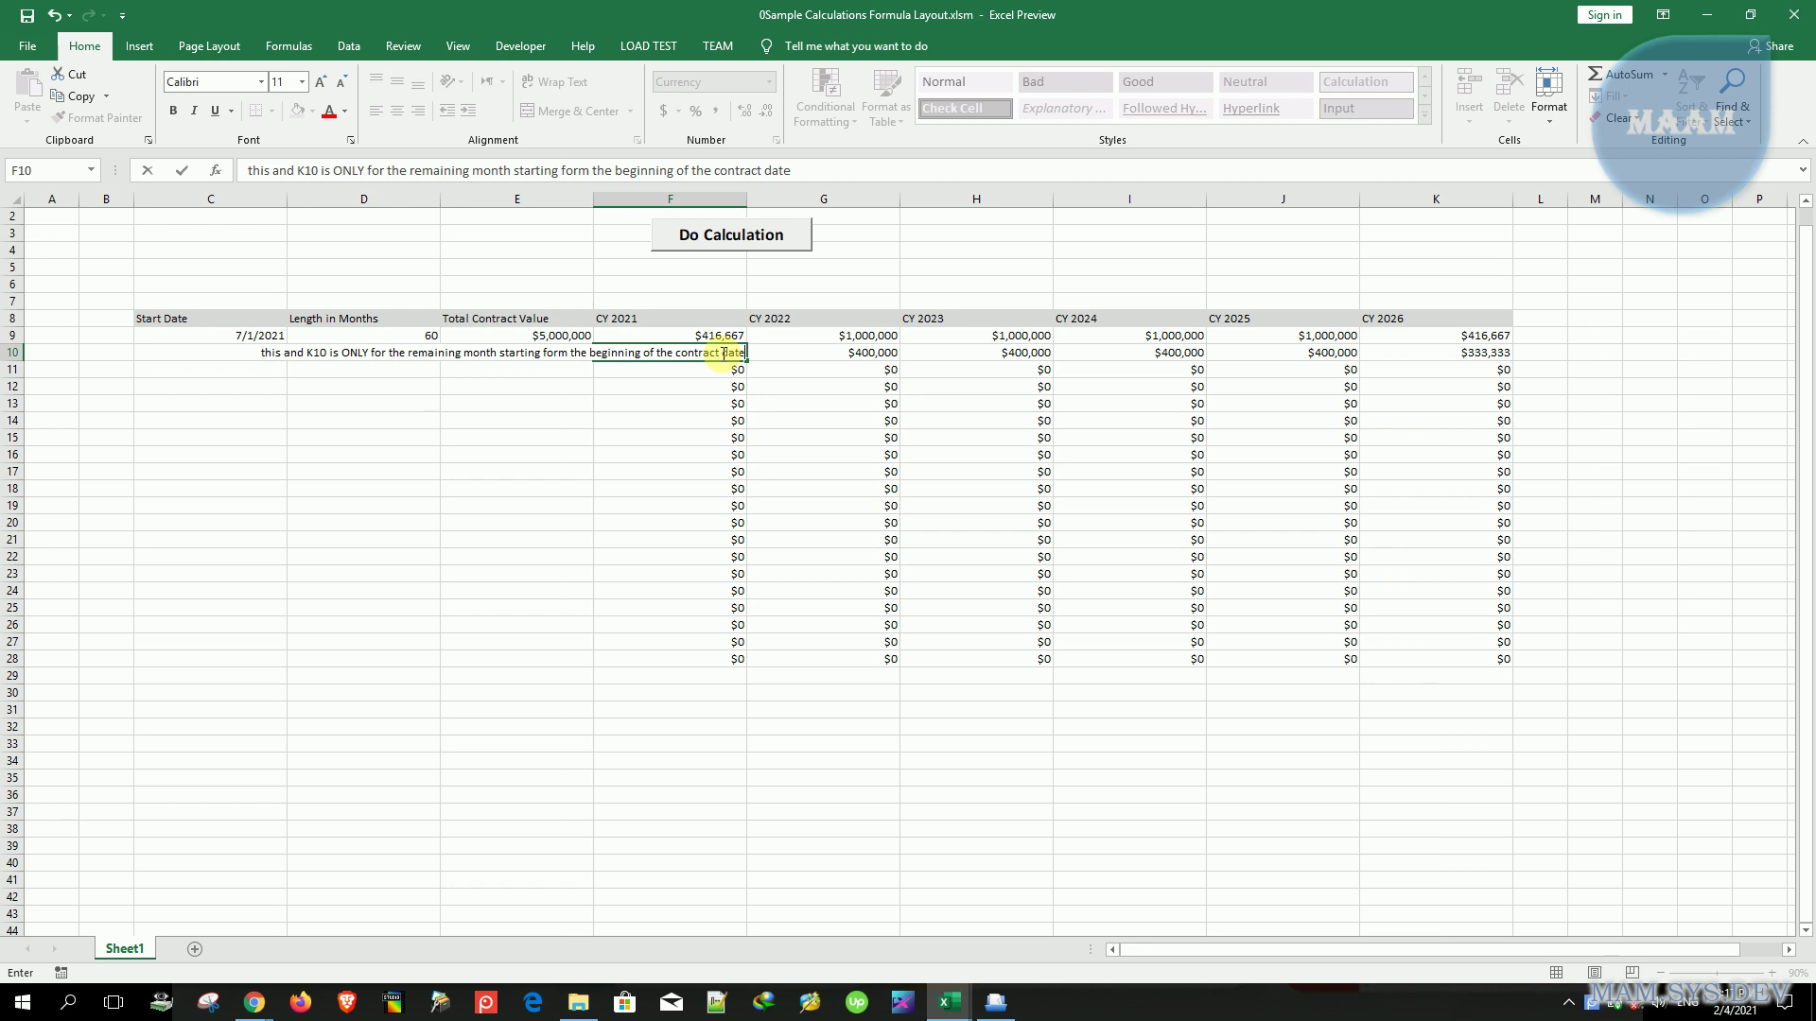
{"action": "key", "text": "Return"}
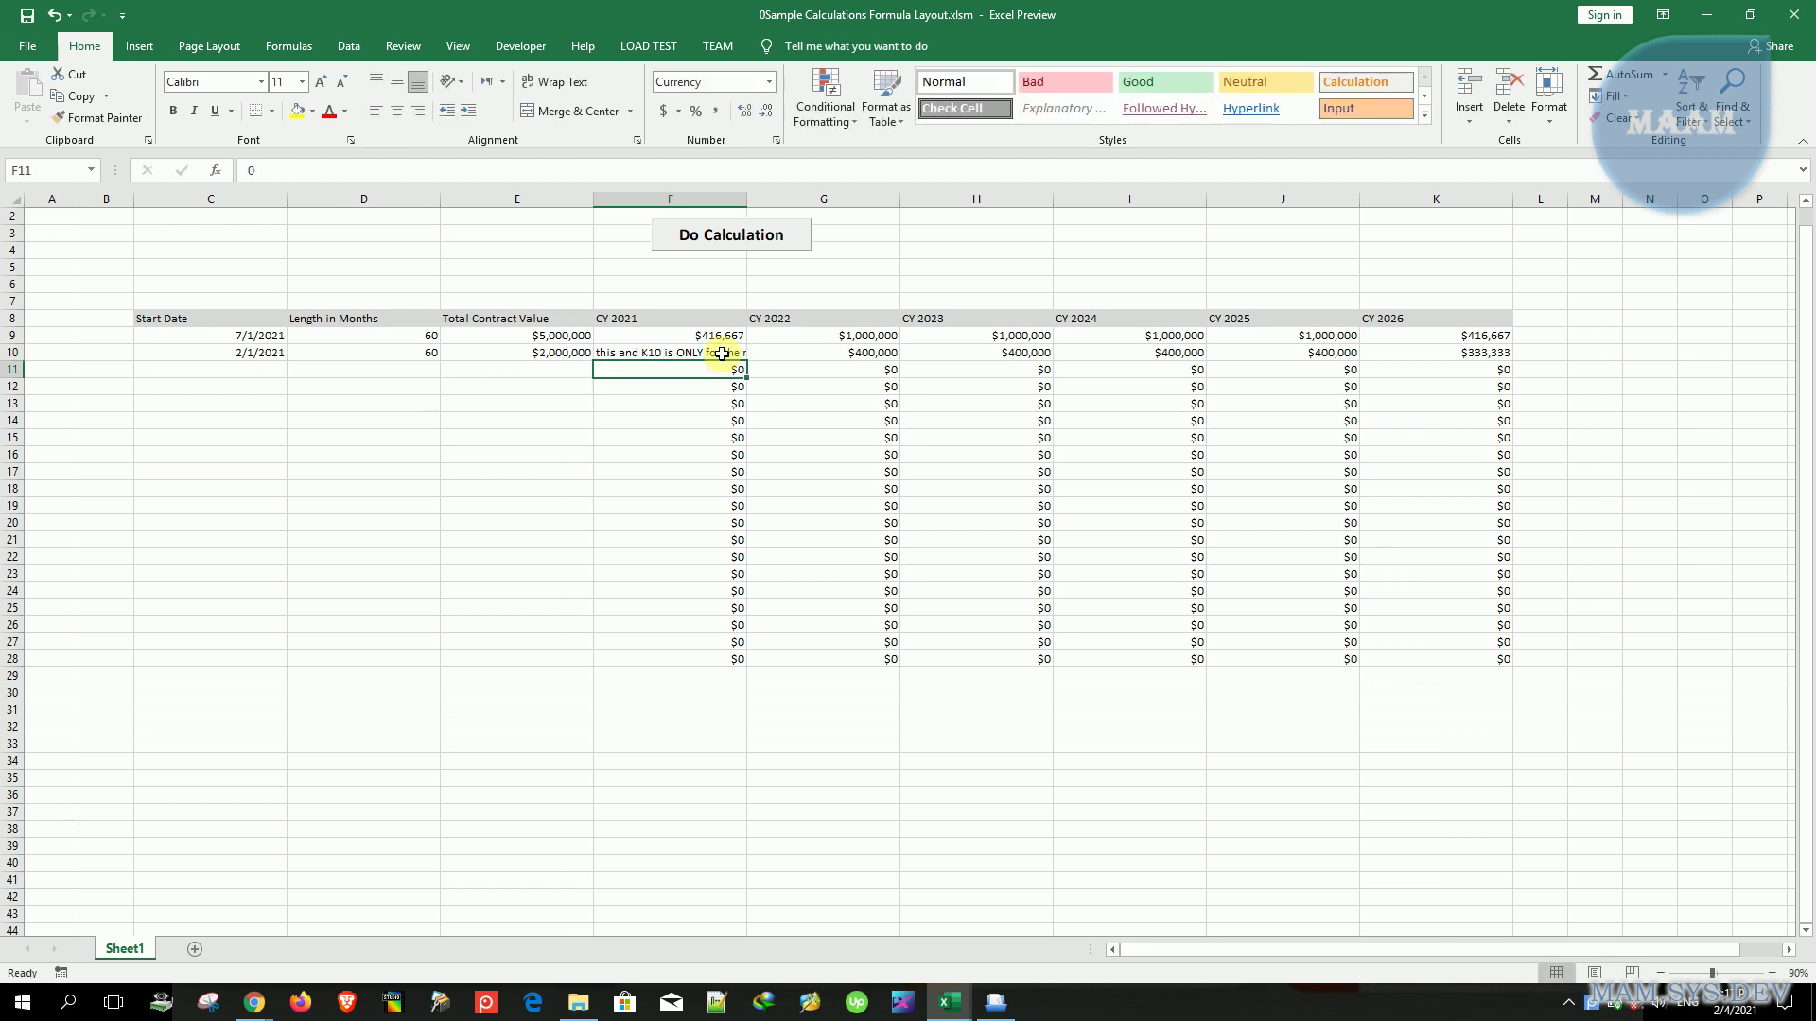
- Reread page 2's sentences on starting in February and matching first and last year values
{"action": "key", "text": "alt+Tab"}
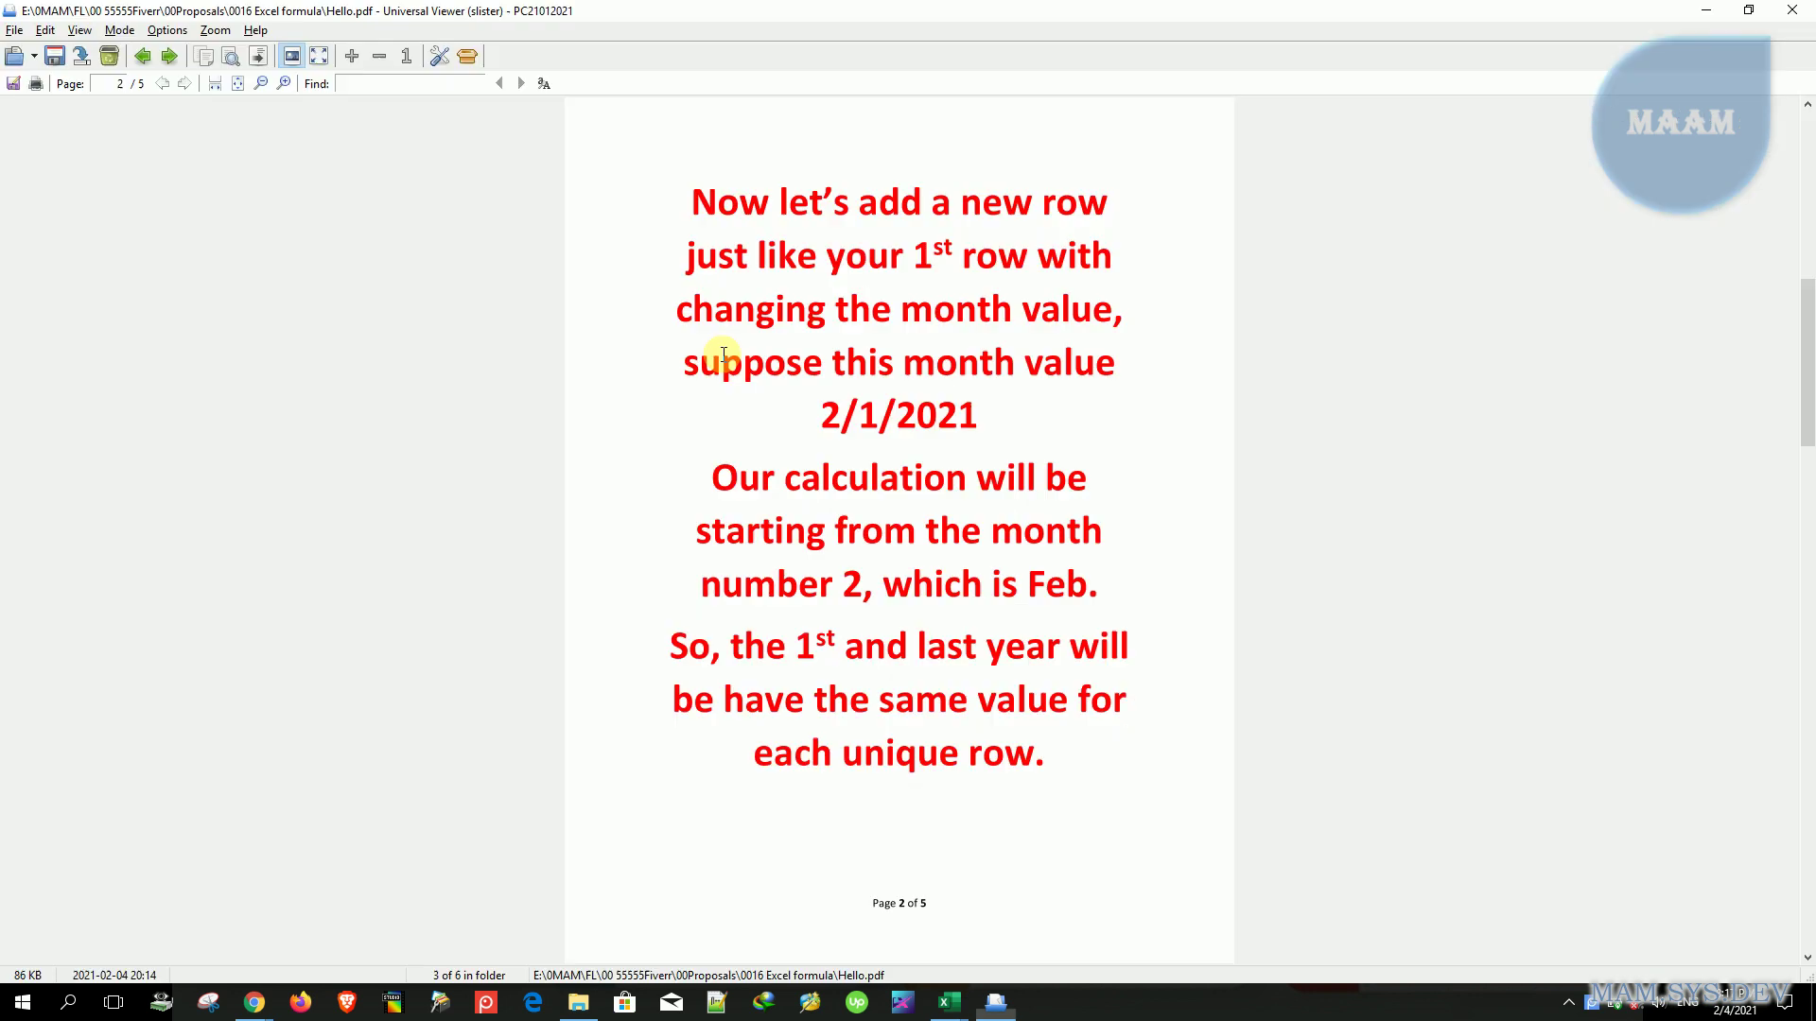
{"action": "mouse_move", "coordinate": [711, 477]}
{"action": "left_mouse_down"}
{"action": "mouse_move", "coordinate": [937, 480]}
{"action": "mouse_move", "coordinate": [950, 825]}
{"action": "left_mouse_up"}
{"action": "left_click", "coordinate": [949, 825]}
{"action": "mouse_move", "coordinate": [757, 645]}
{"action": "left_mouse_down"}
{"action": "mouse_move", "coordinate": [1135, 651]}
{"action": "mouse_move", "coordinate": [1070, 691]}
{"action": "left_mouse_up"}
{"action": "mouse_move", "coordinate": [1002, 716]}
{"action": "left_mouse_down"}
{"action": "mouse_move", "coordinate": [1058, 769]}
{"action": "mouse_move", "coordinate": [1004, 761]}
{"action": "left_mouse_up"}
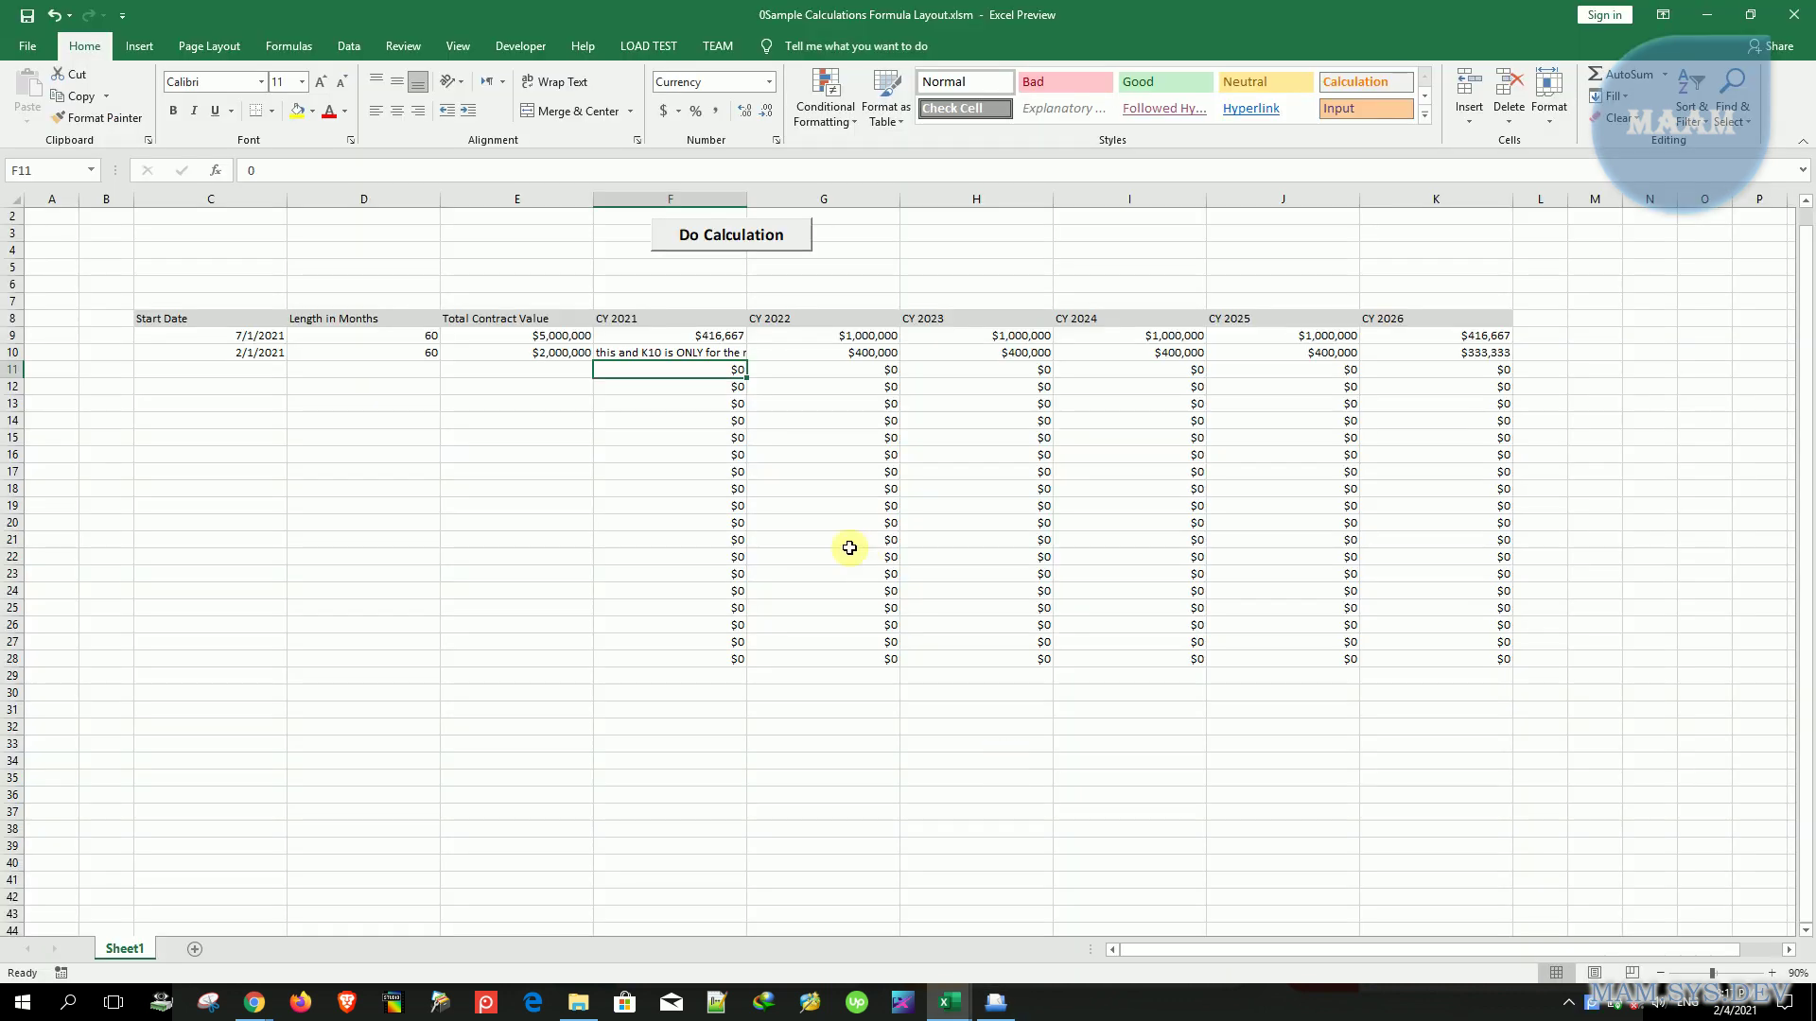
- Rerun Do Calculation and inspect row 9's CY 2021 and unrounded CY 2026 values
{"action": "left_click", "coordinate": [711, 339]}
{"action": "left_click_drag", "start_coordinate": [710, 338], "coordinate": [747, 268]}
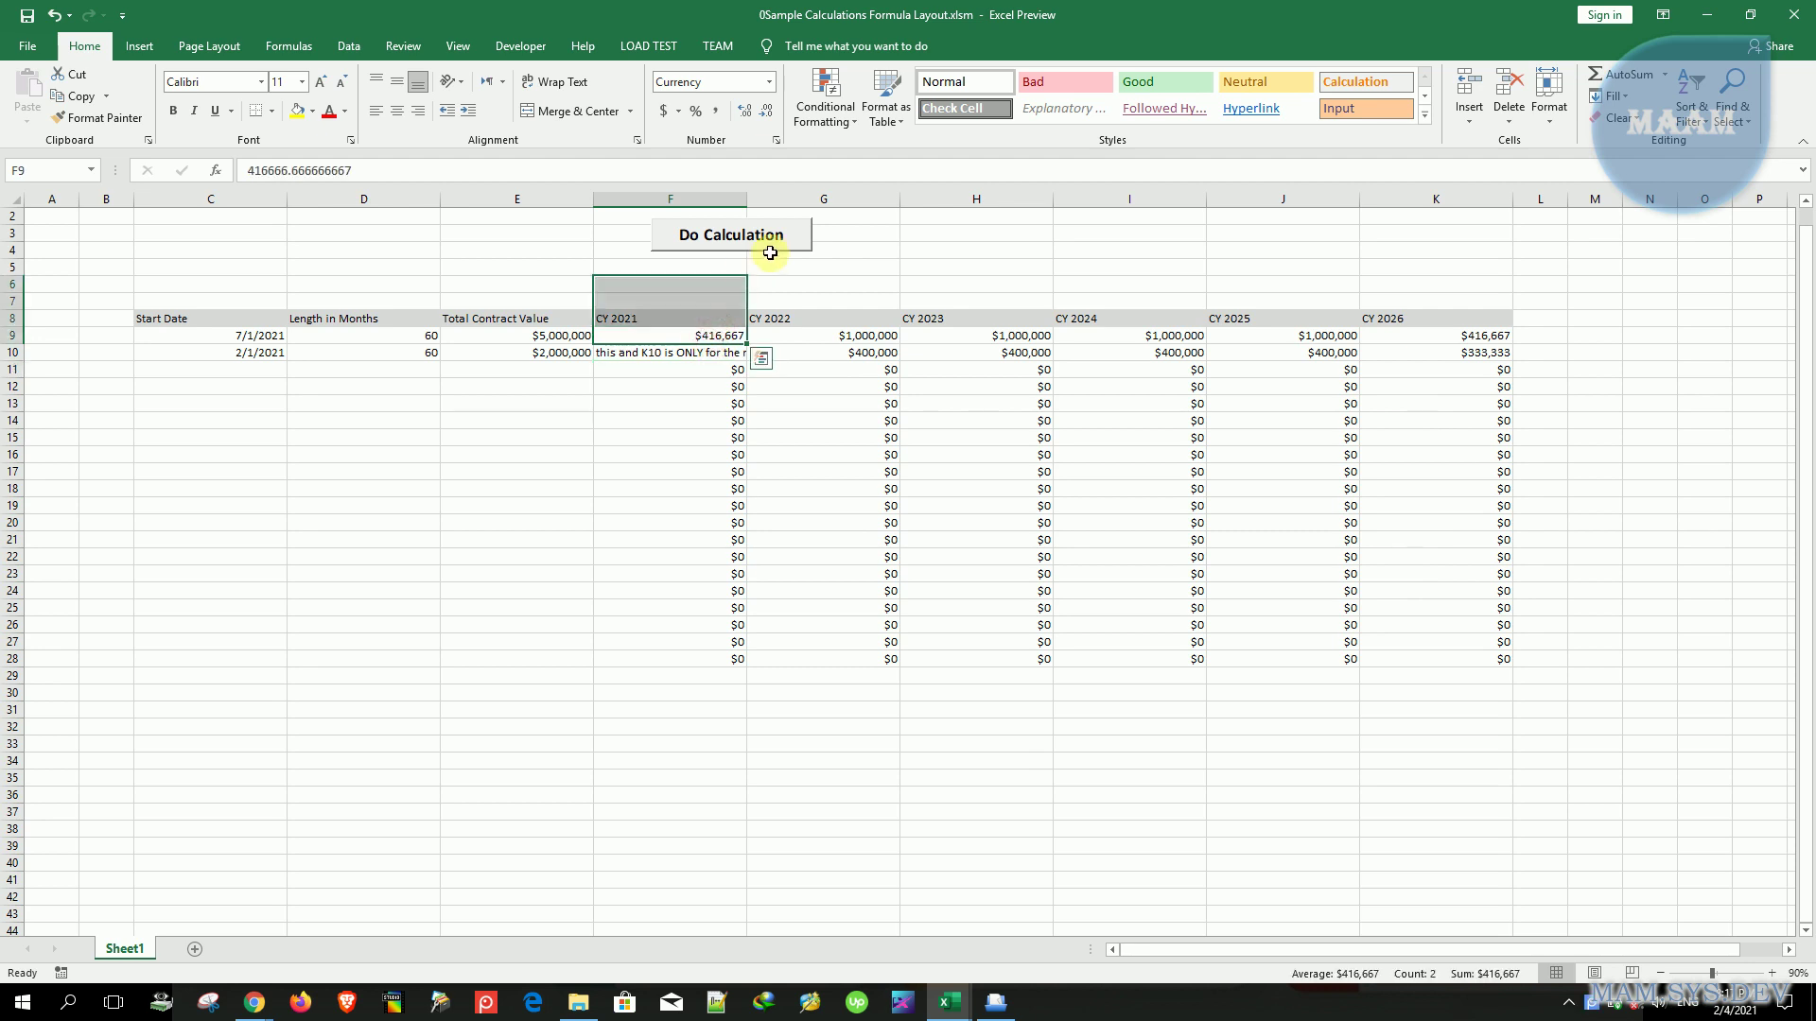
{"action": "left_click", "coordinate": [798, 234]}
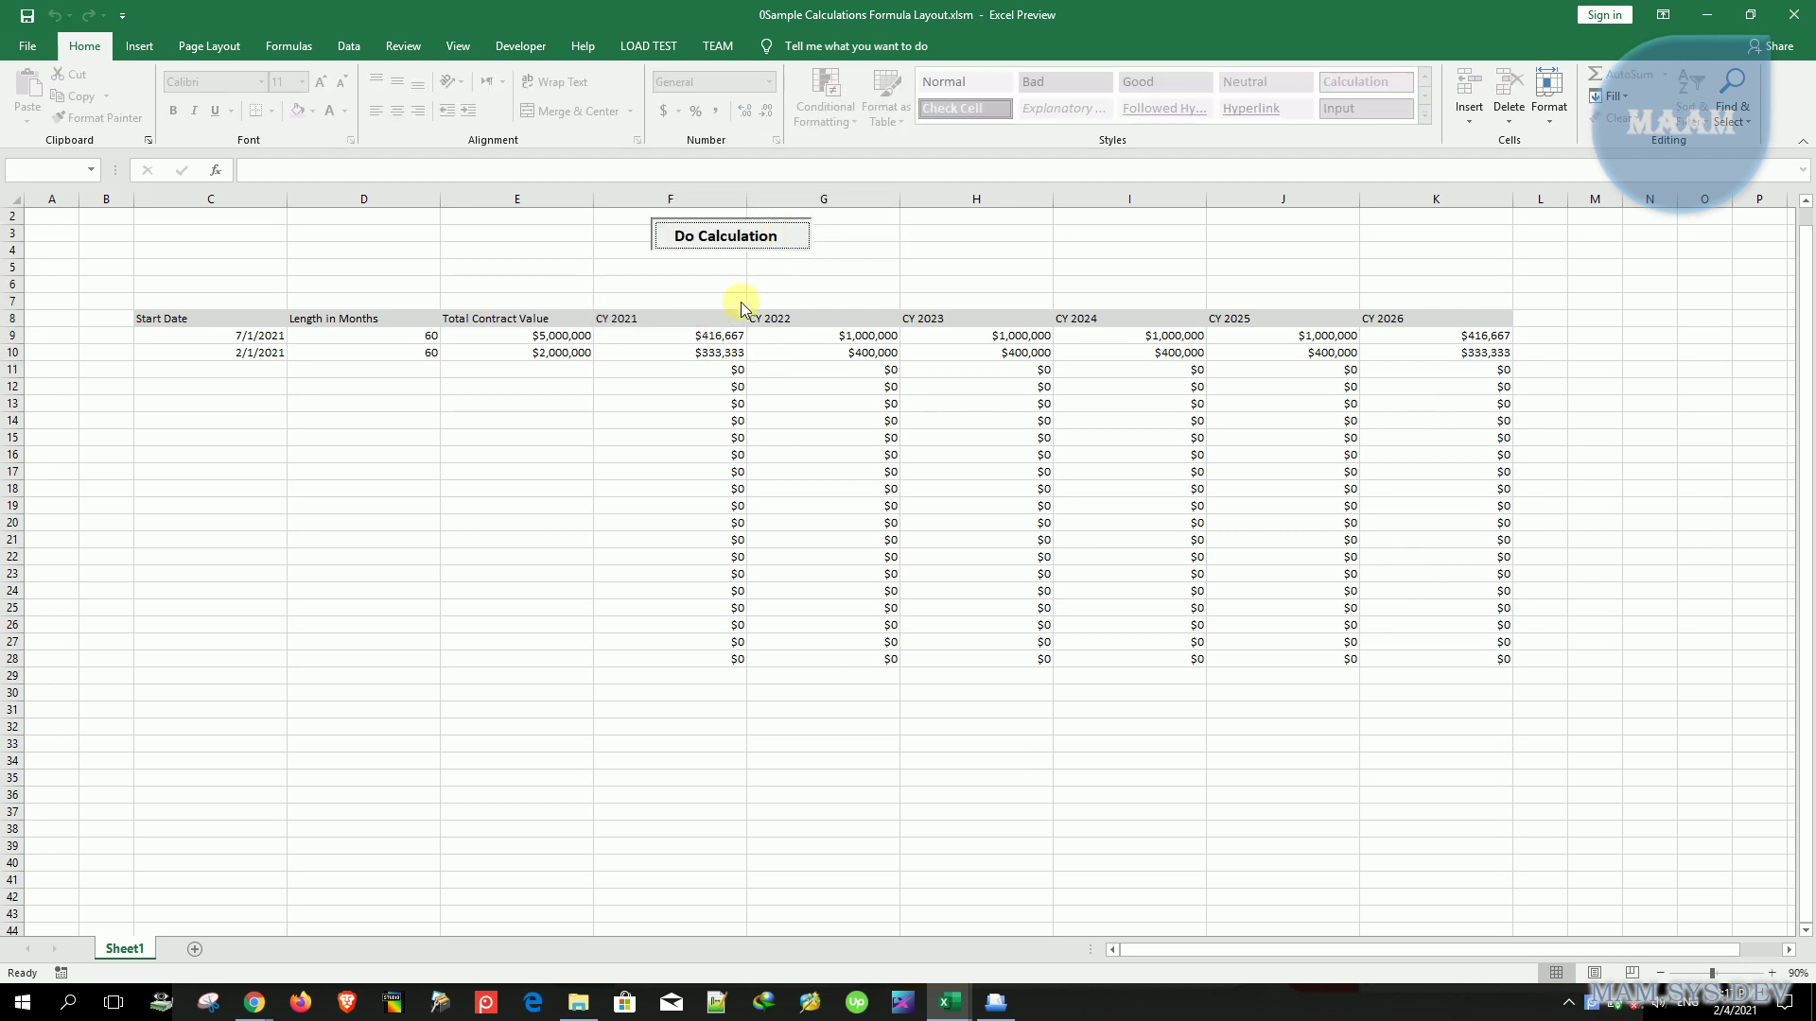
{"action": "left_click", "coordinate": [718, 338]}
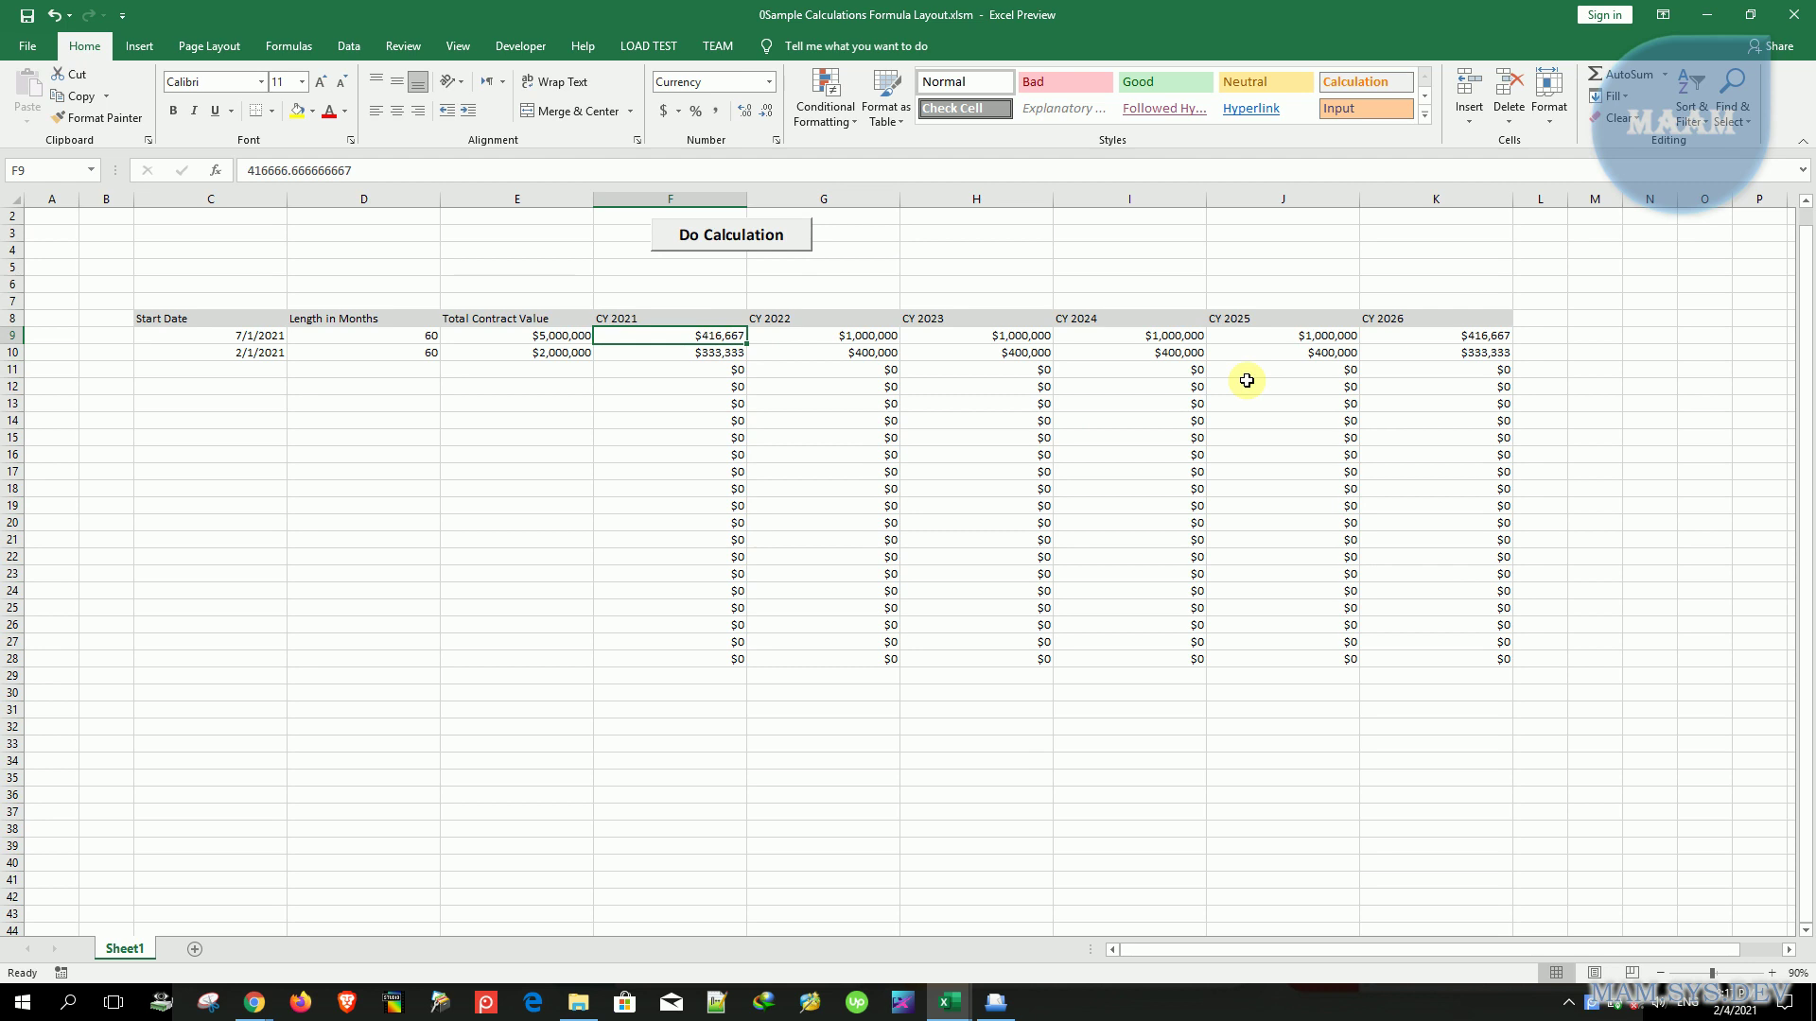
{"action": "left_click", "coordinate": [1417, 326]}
{"action": "left_click", "coordinate": [1417, 333]}
{"action": "double_click", "coordinate": [1416, 333]}
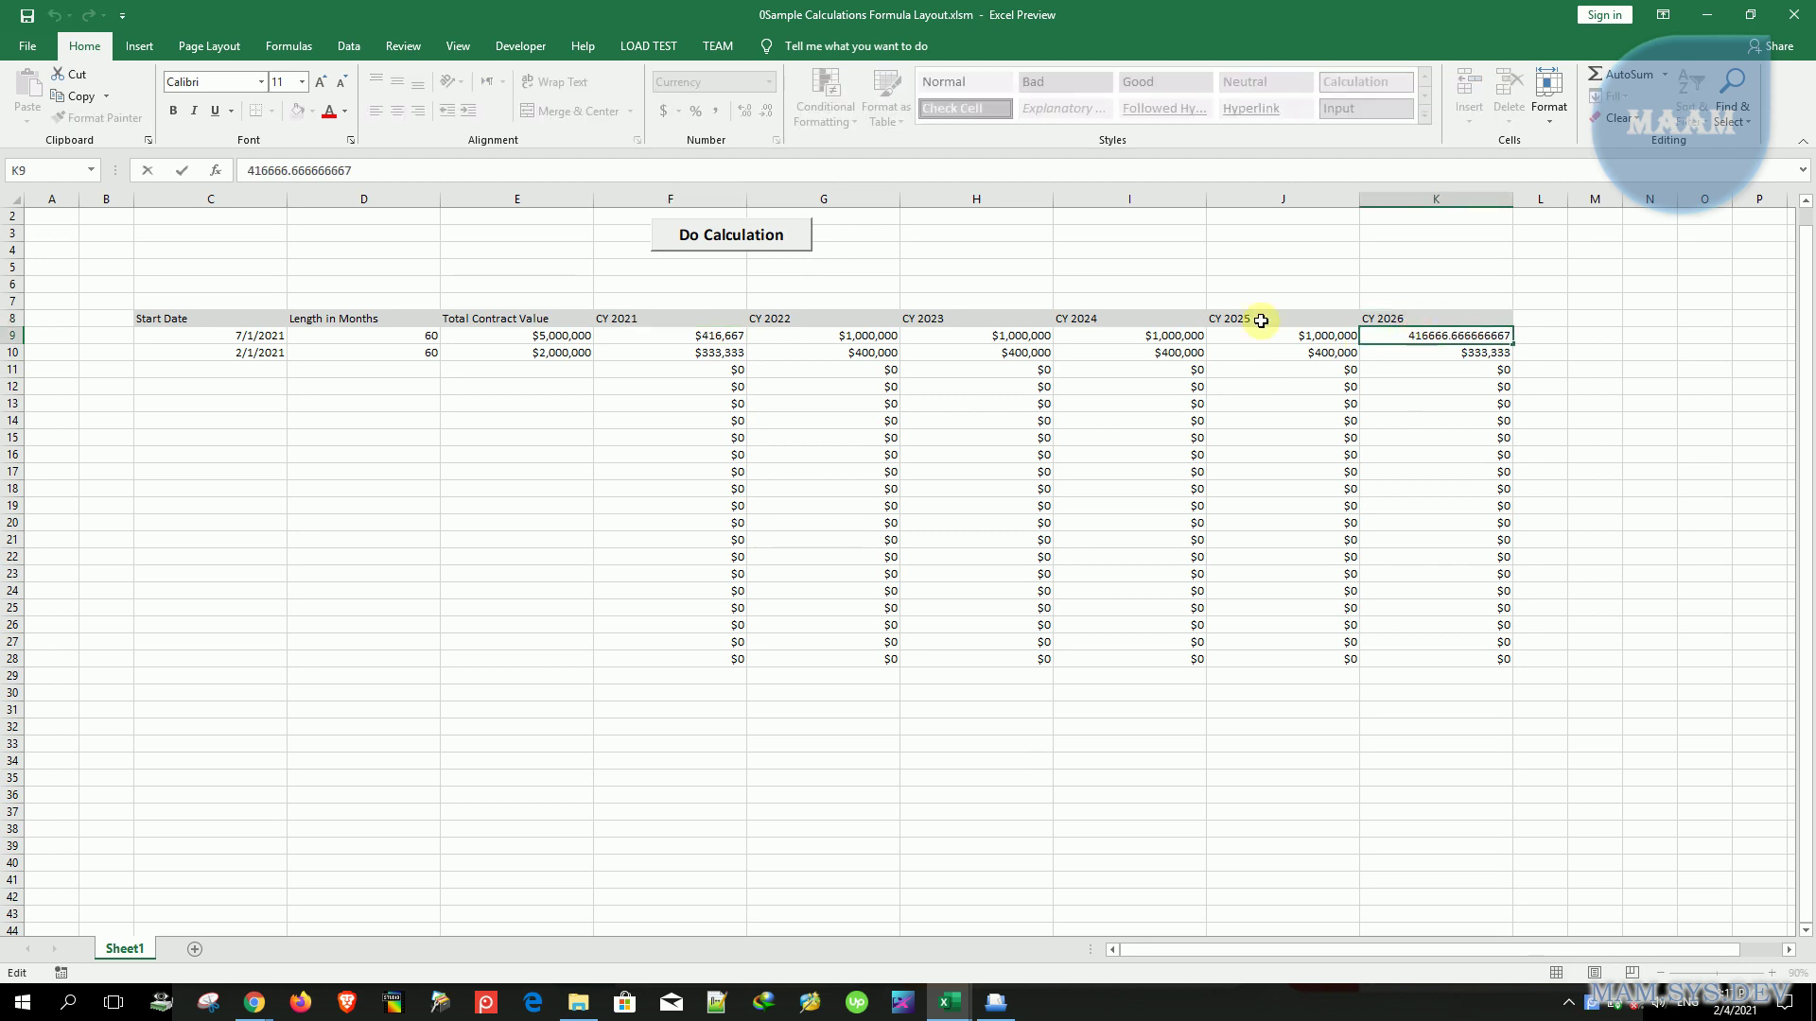
{"action": "left_click", "coordinate": [694, 334]}
{"action": "key", "text": "ctrl+Down"}
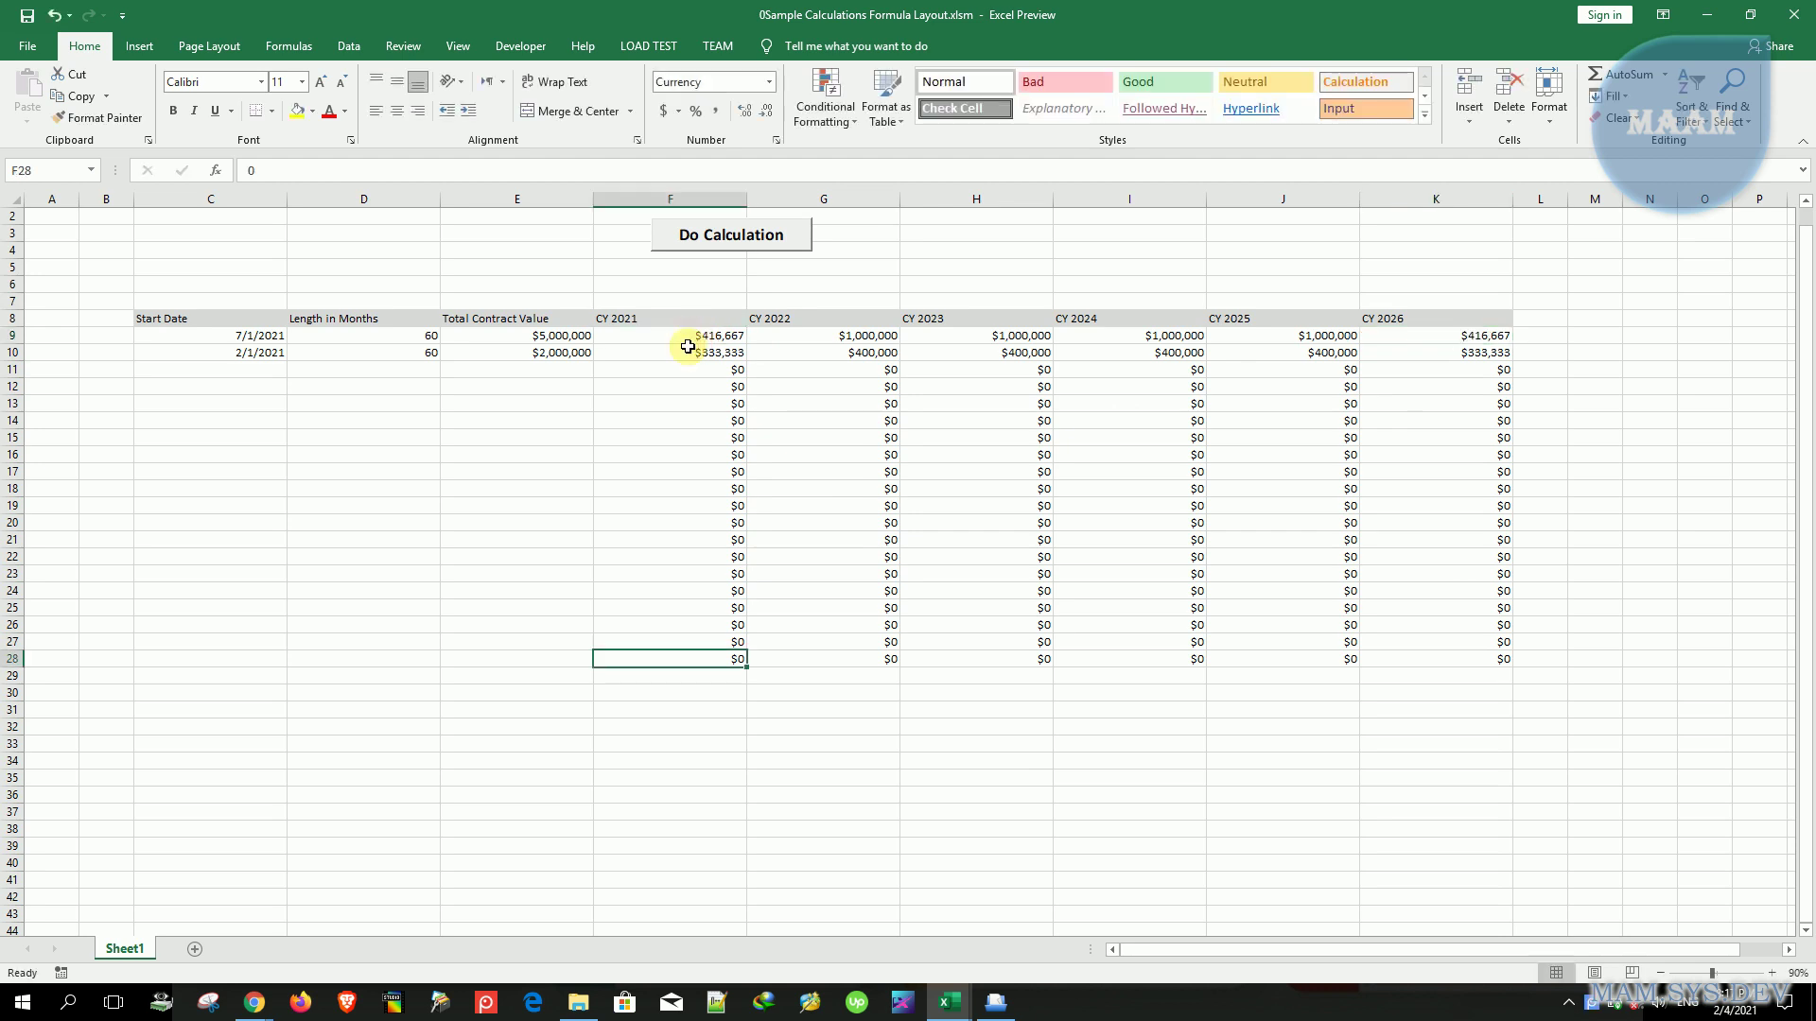
- Compare F10 with K10 at $333,333, then turn to page 3 of the PDF notes
{"action": "left_click", "coordinate": [691, 353]}
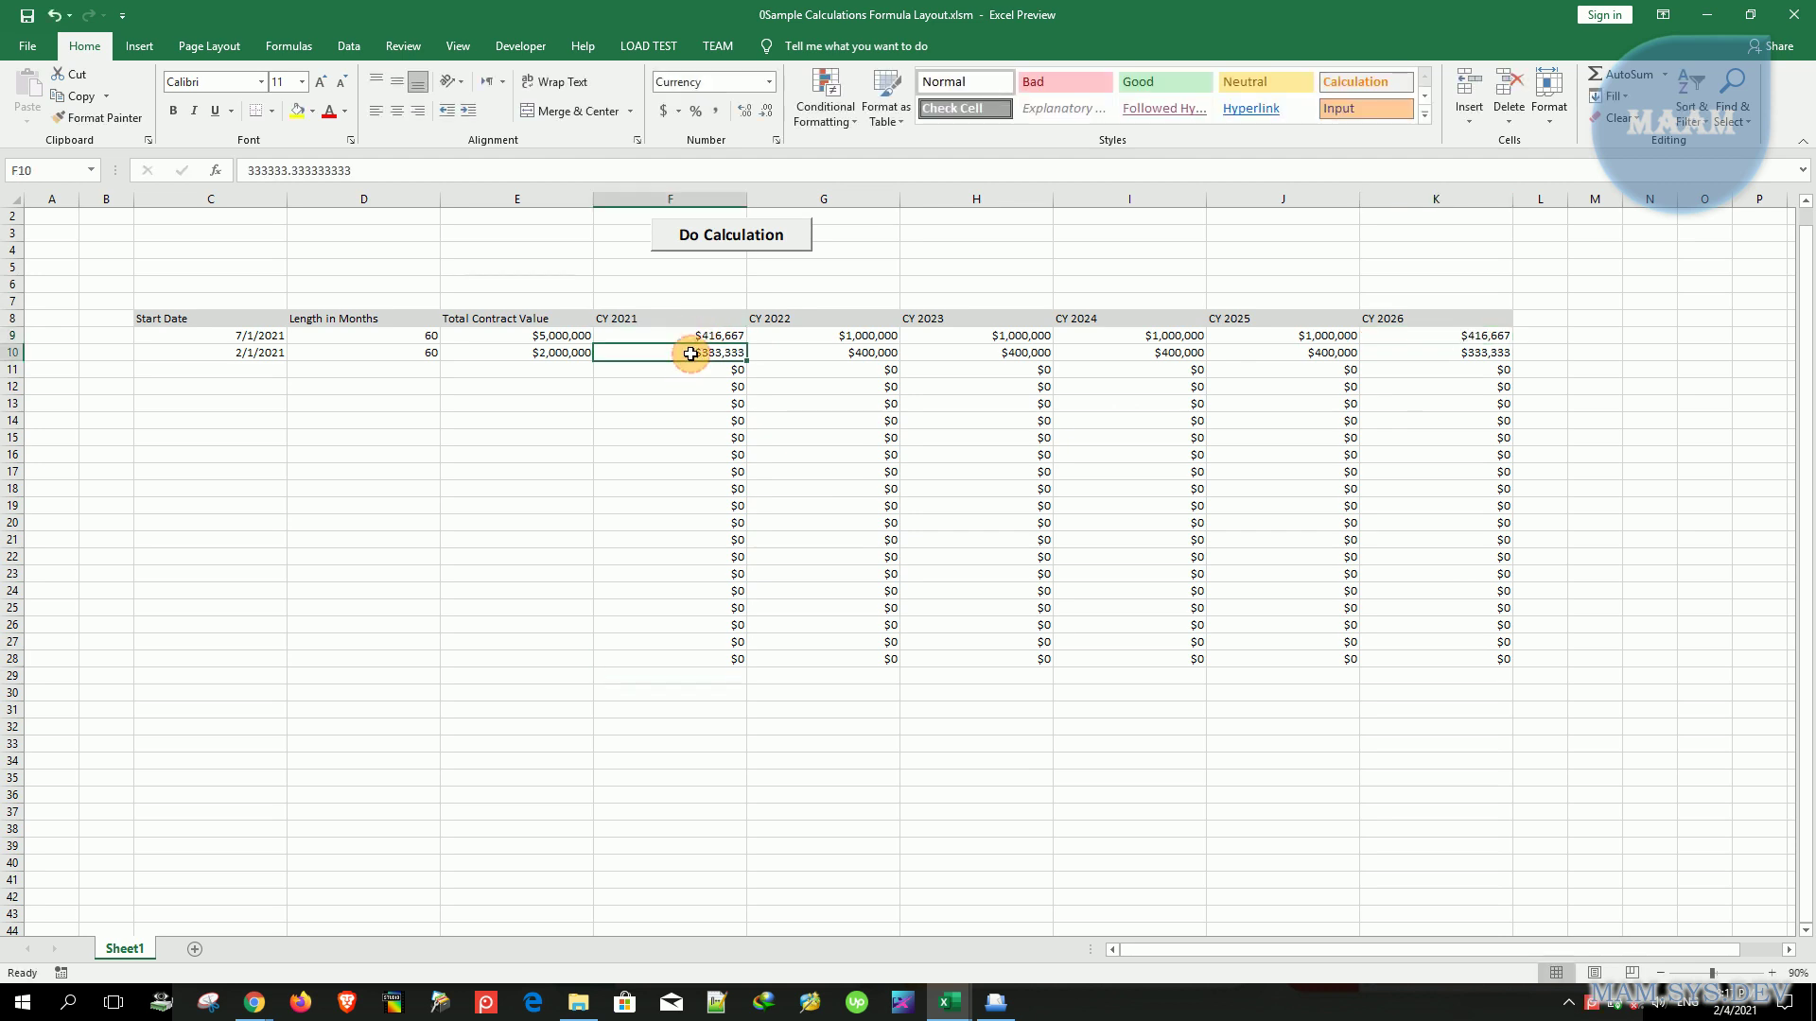
{"action": "left_click", "coordinate": [1414, 352]}
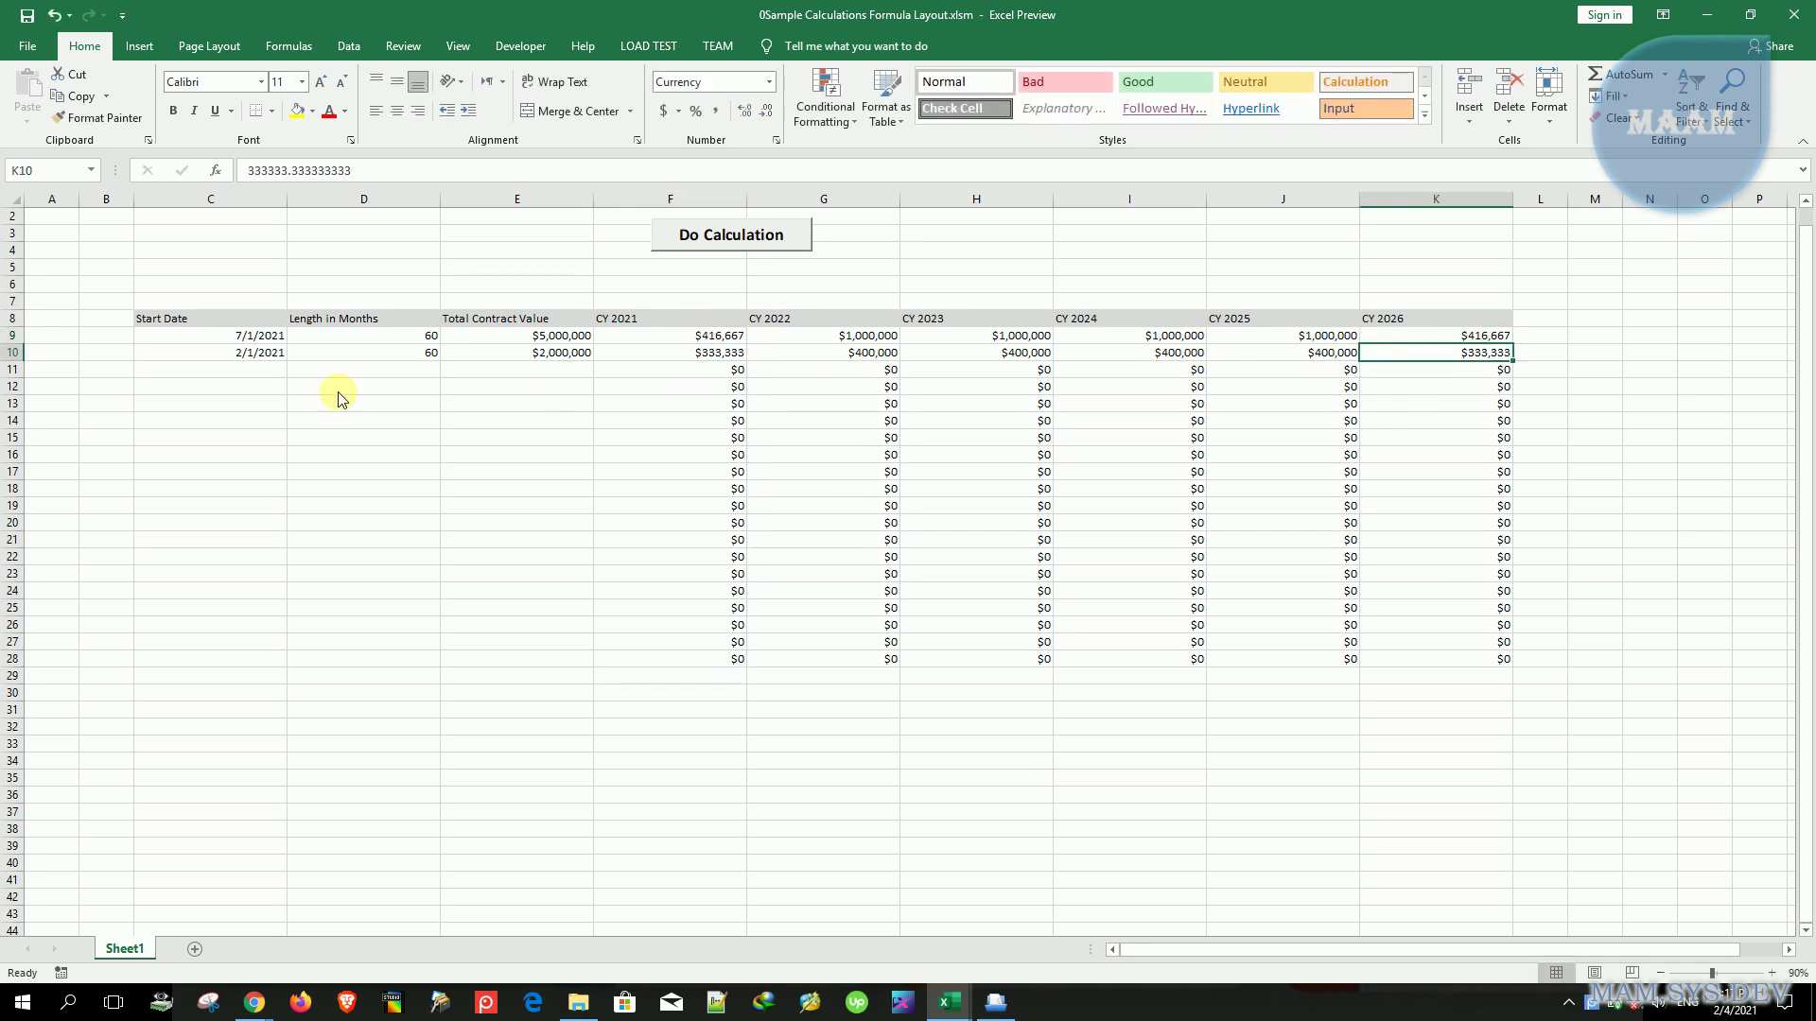
{"action": "key", "text": "alt+Tab"}
{"action": "key", "text": "Page_Down"}
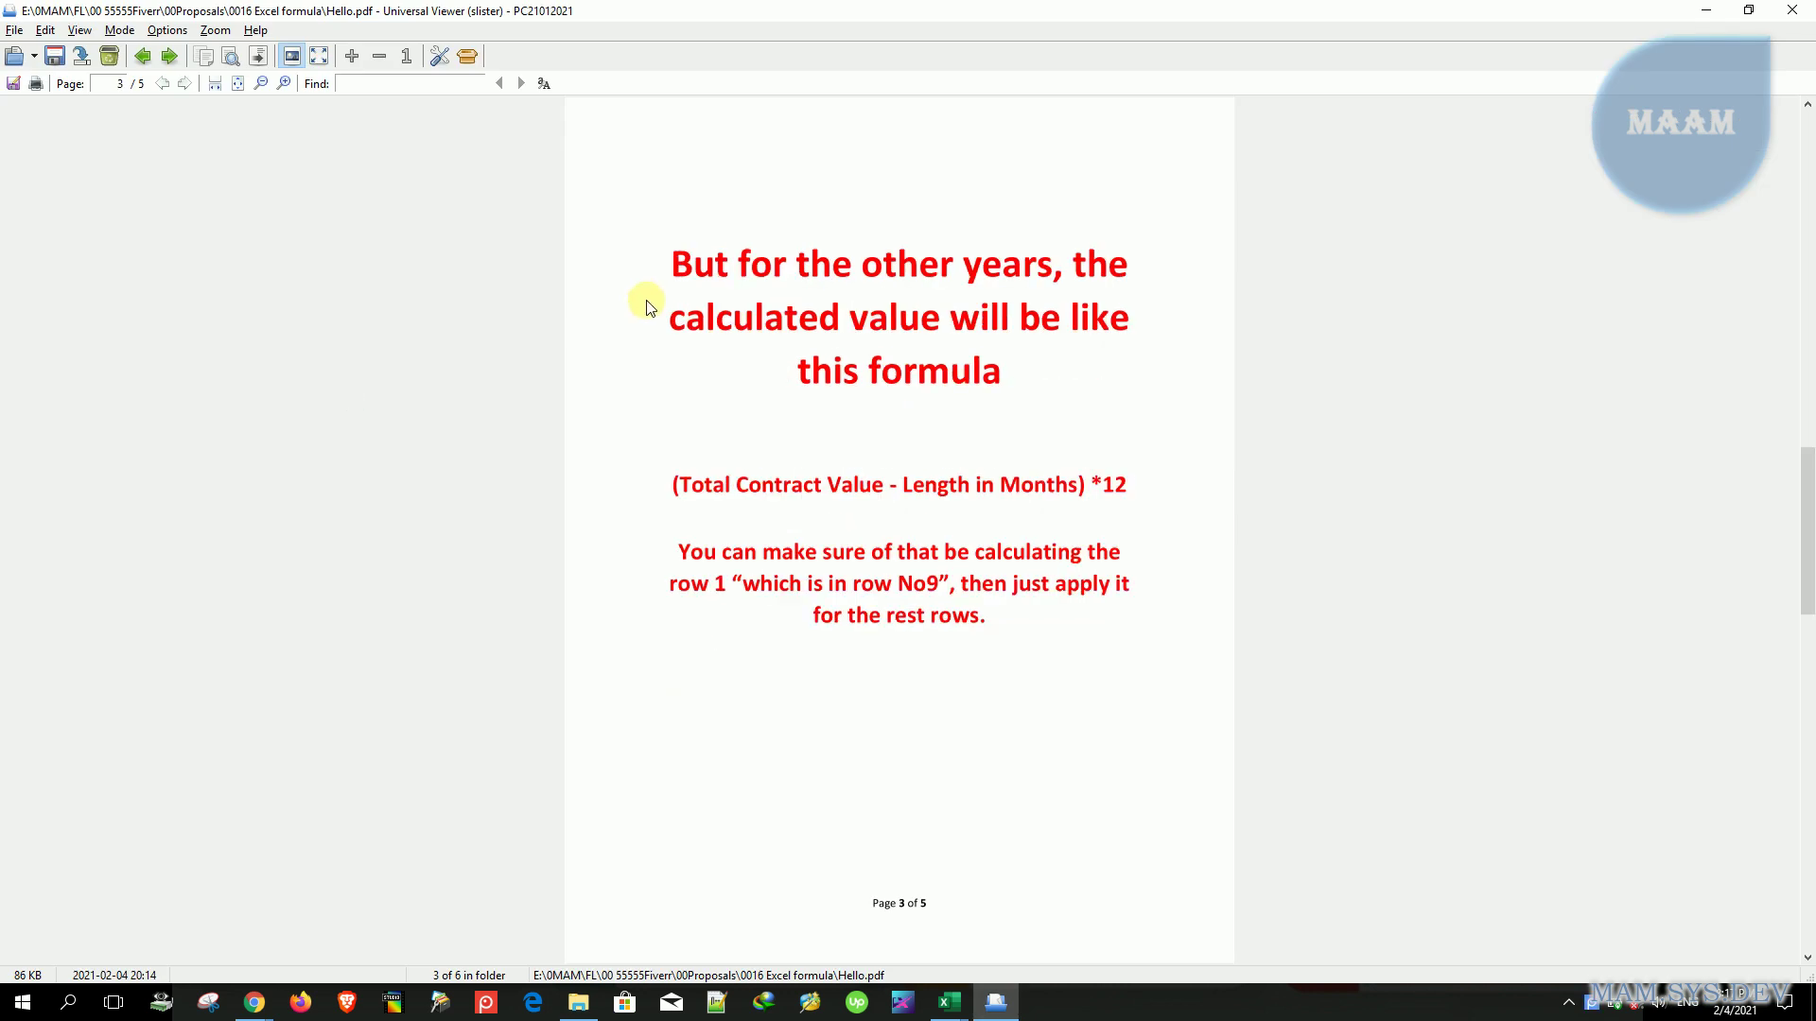
- Highlight page 3's other-years heading, the *12 formula line and the checking-advice paragraph
{"action": "mouse_move", "coordinate": [674, 260]}
{"action": "left_mouse_down"}
{"action": "mouse_move", "coordinate": [999, 254]}
{"action": "mouse_move", "coordinate": [1053, 395]}
{"action": "left_mouse_up"}
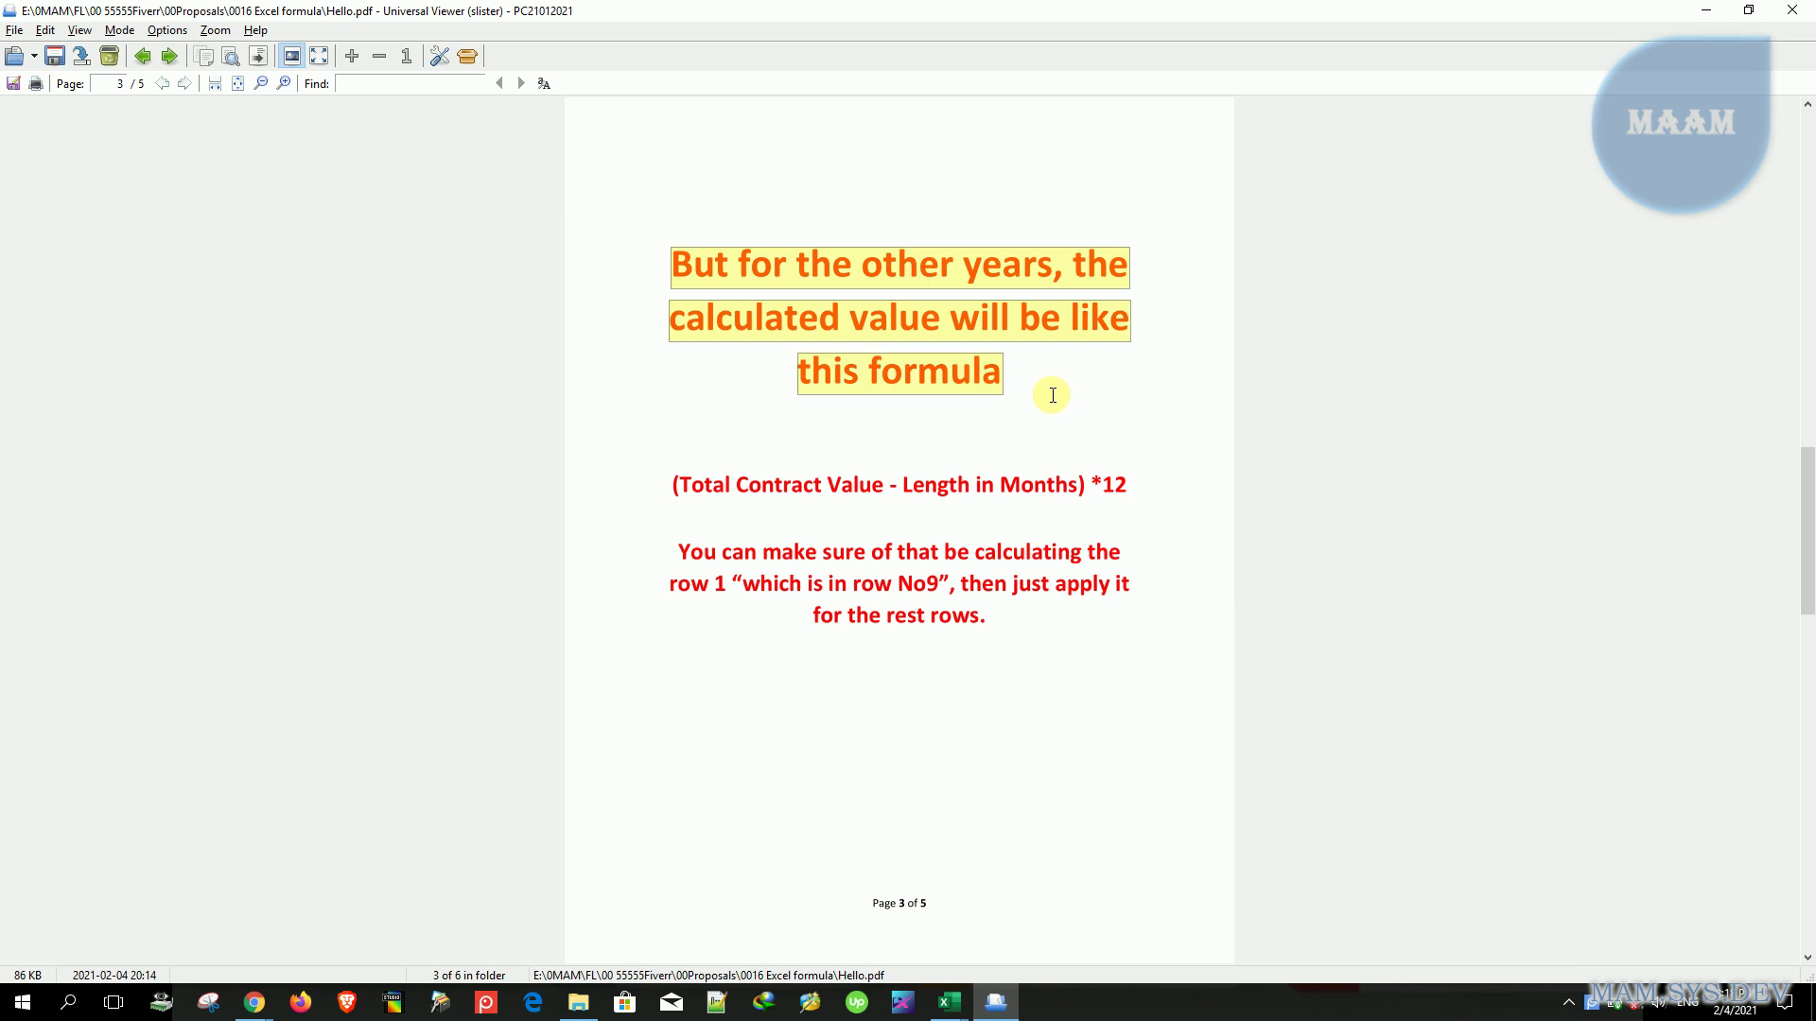
{"action": "scroll", "coordinate": [673, 489], "scroll_direction": "up", "scroll_amount": 1}
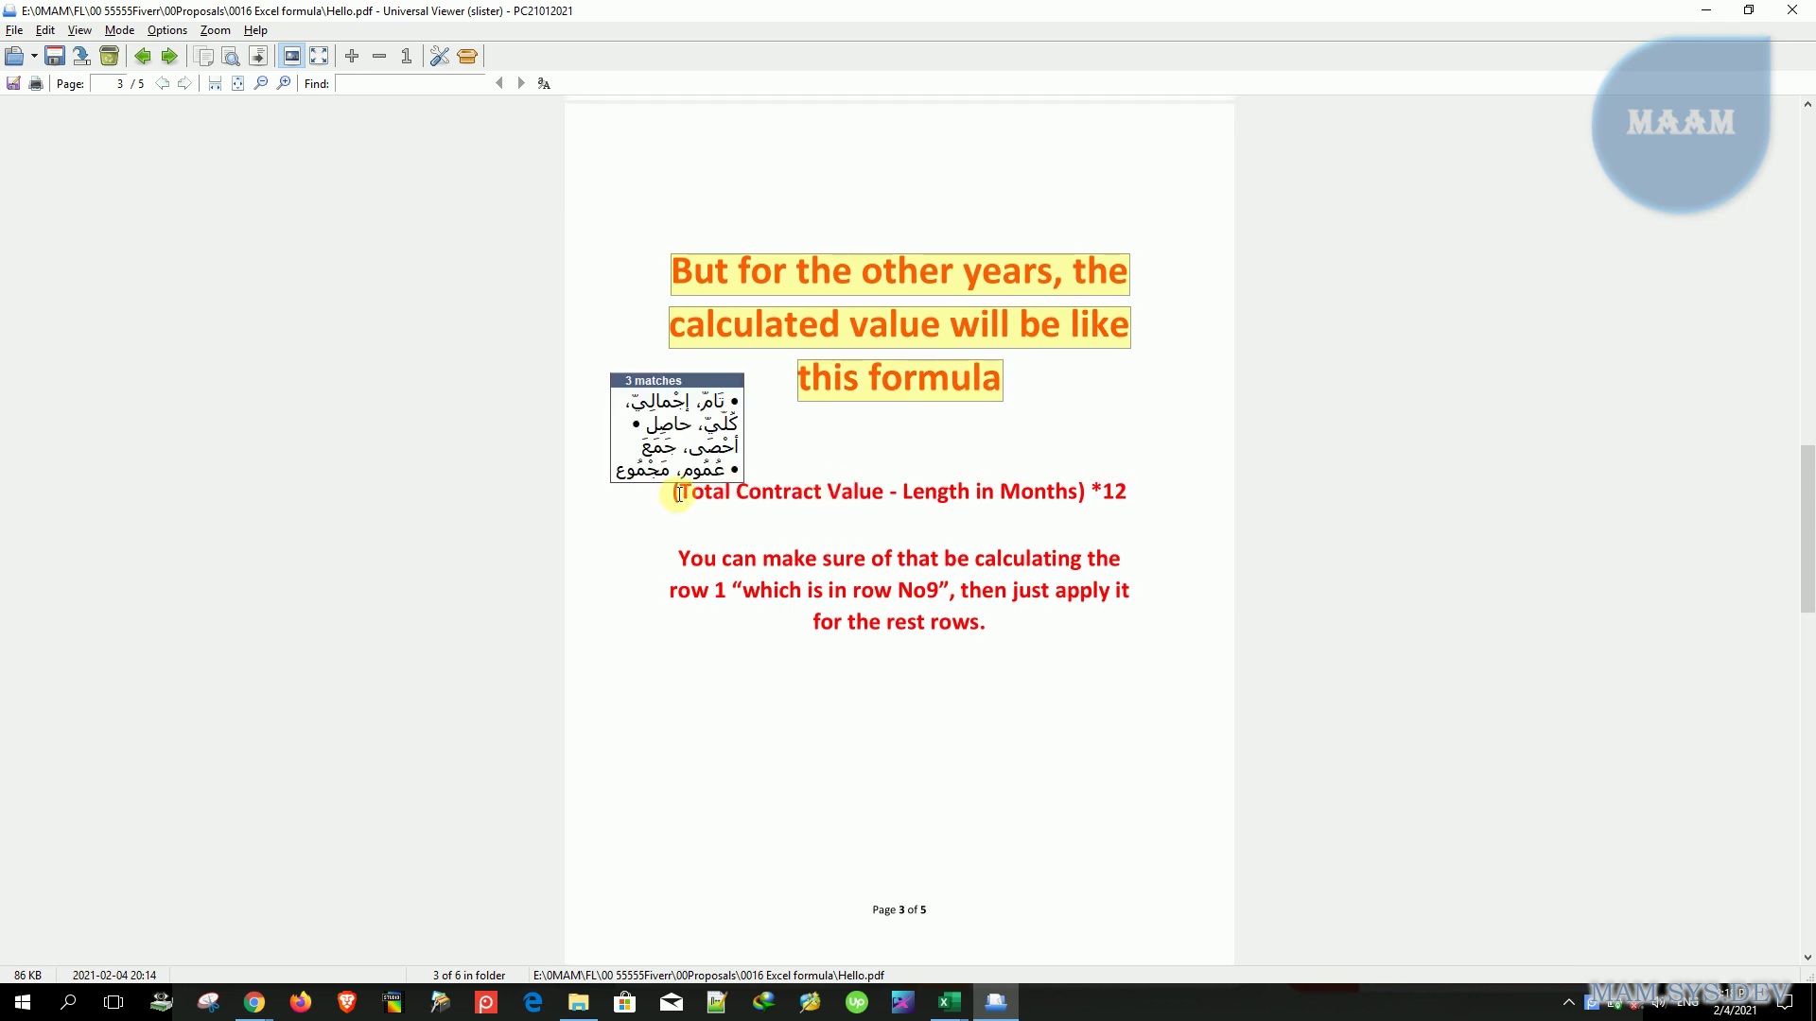
{"action": "left_click_drag", "start_coordinate": [674, 491], "coordinate": [1149, 491]}
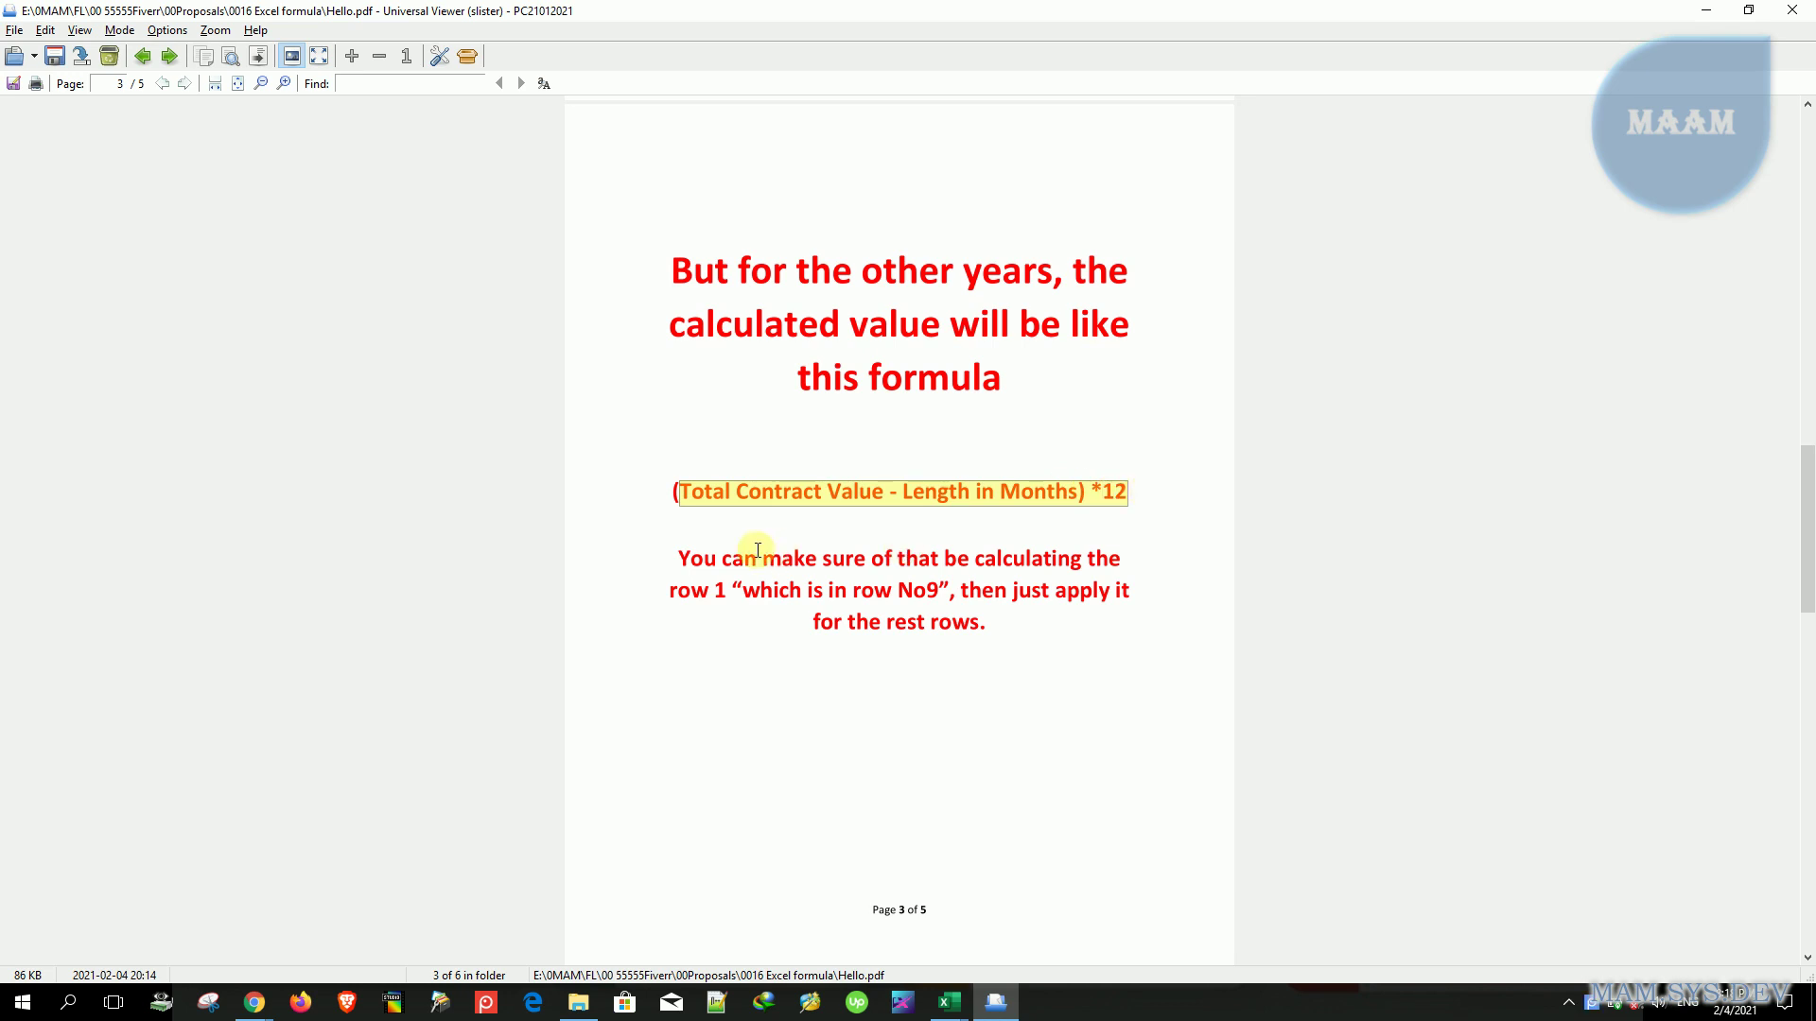
{"action": "left_click_drag", "start_coordinate": [683, 557], "coordinate": [1042, 590]}
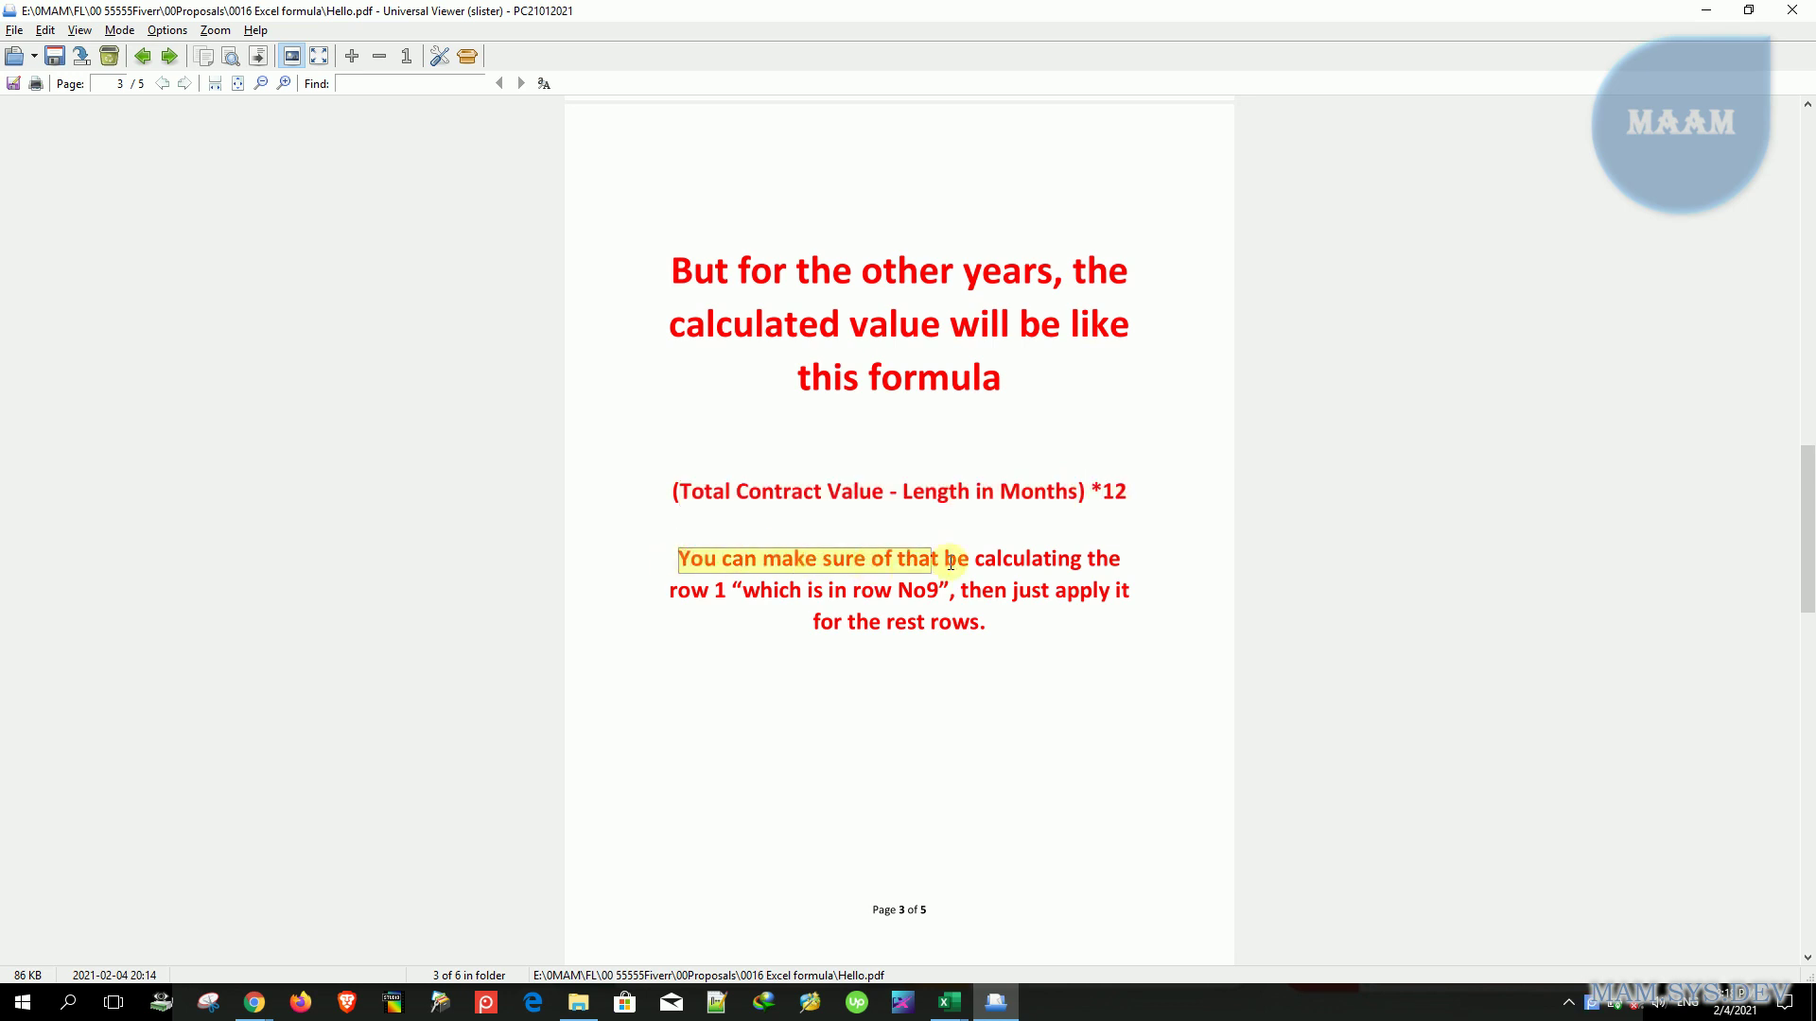
{"action": "left_click_drag", "start_coordinate": [1047, 642], "coordinate": [931, 672]}
{"action": "left_click", "coordinate": [931, 671]}
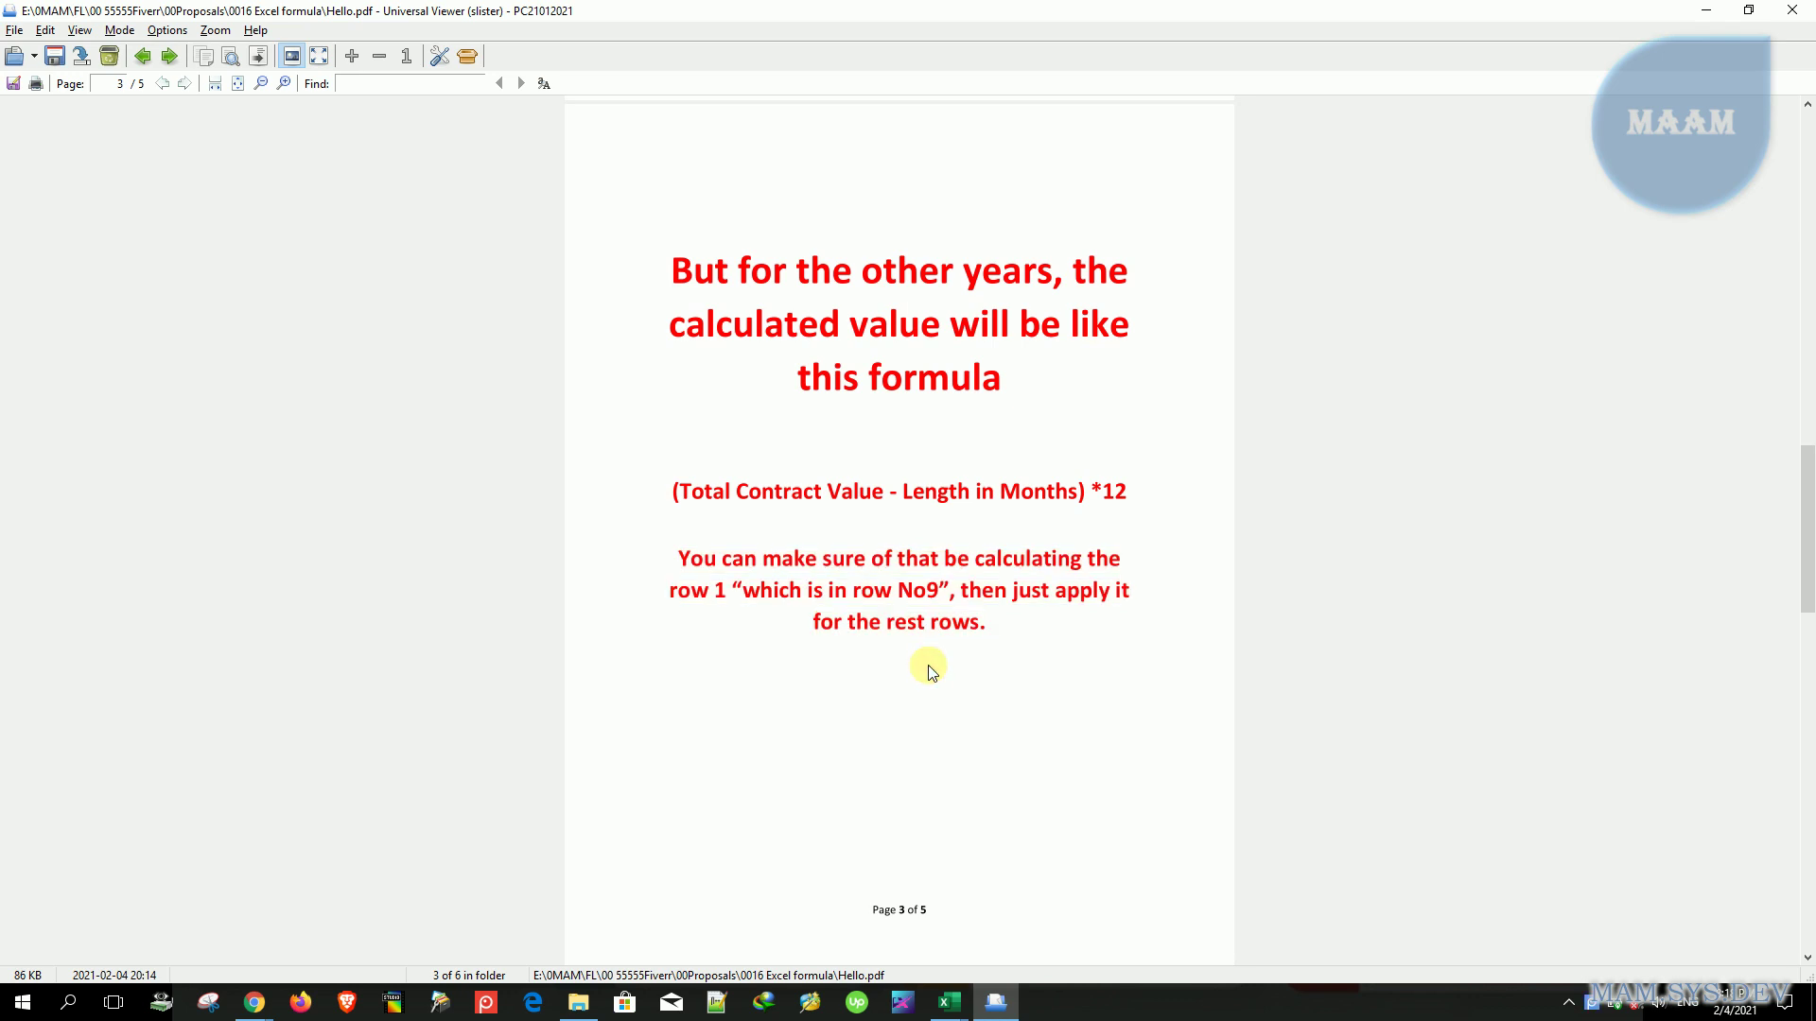
- Move on to page 4 and highlight its closing message, 'I hope you got my point well'
{"action": "scroll", "coordinate": [931, 671], "scroll_direction": "down", "scroll_amount": 1}
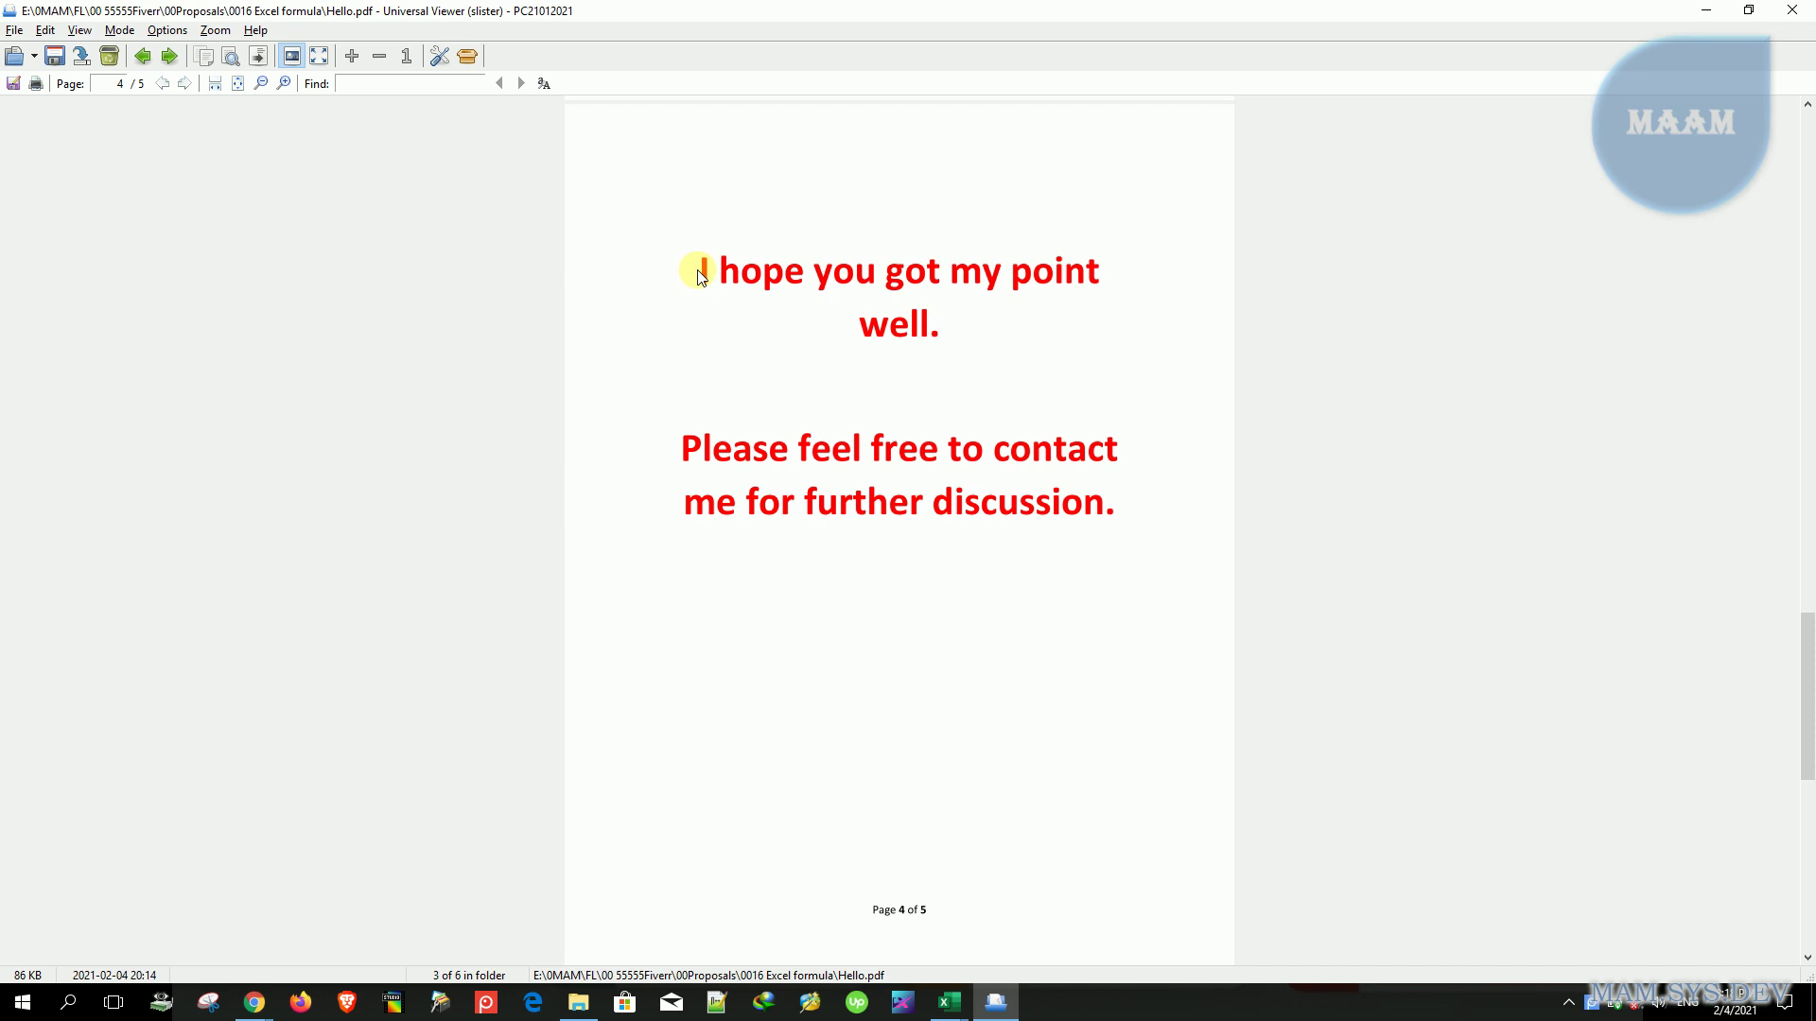
{"action": "left_click_drag", "start_coordinate": [705, 271], "coordinate": [877, 418]}
{"action": "left_click", "coordinate": [816, 425]}
{"action": "scroll", "coordinate": [746, 439], "scroll_direction": "up", "scroll_amount": 1}
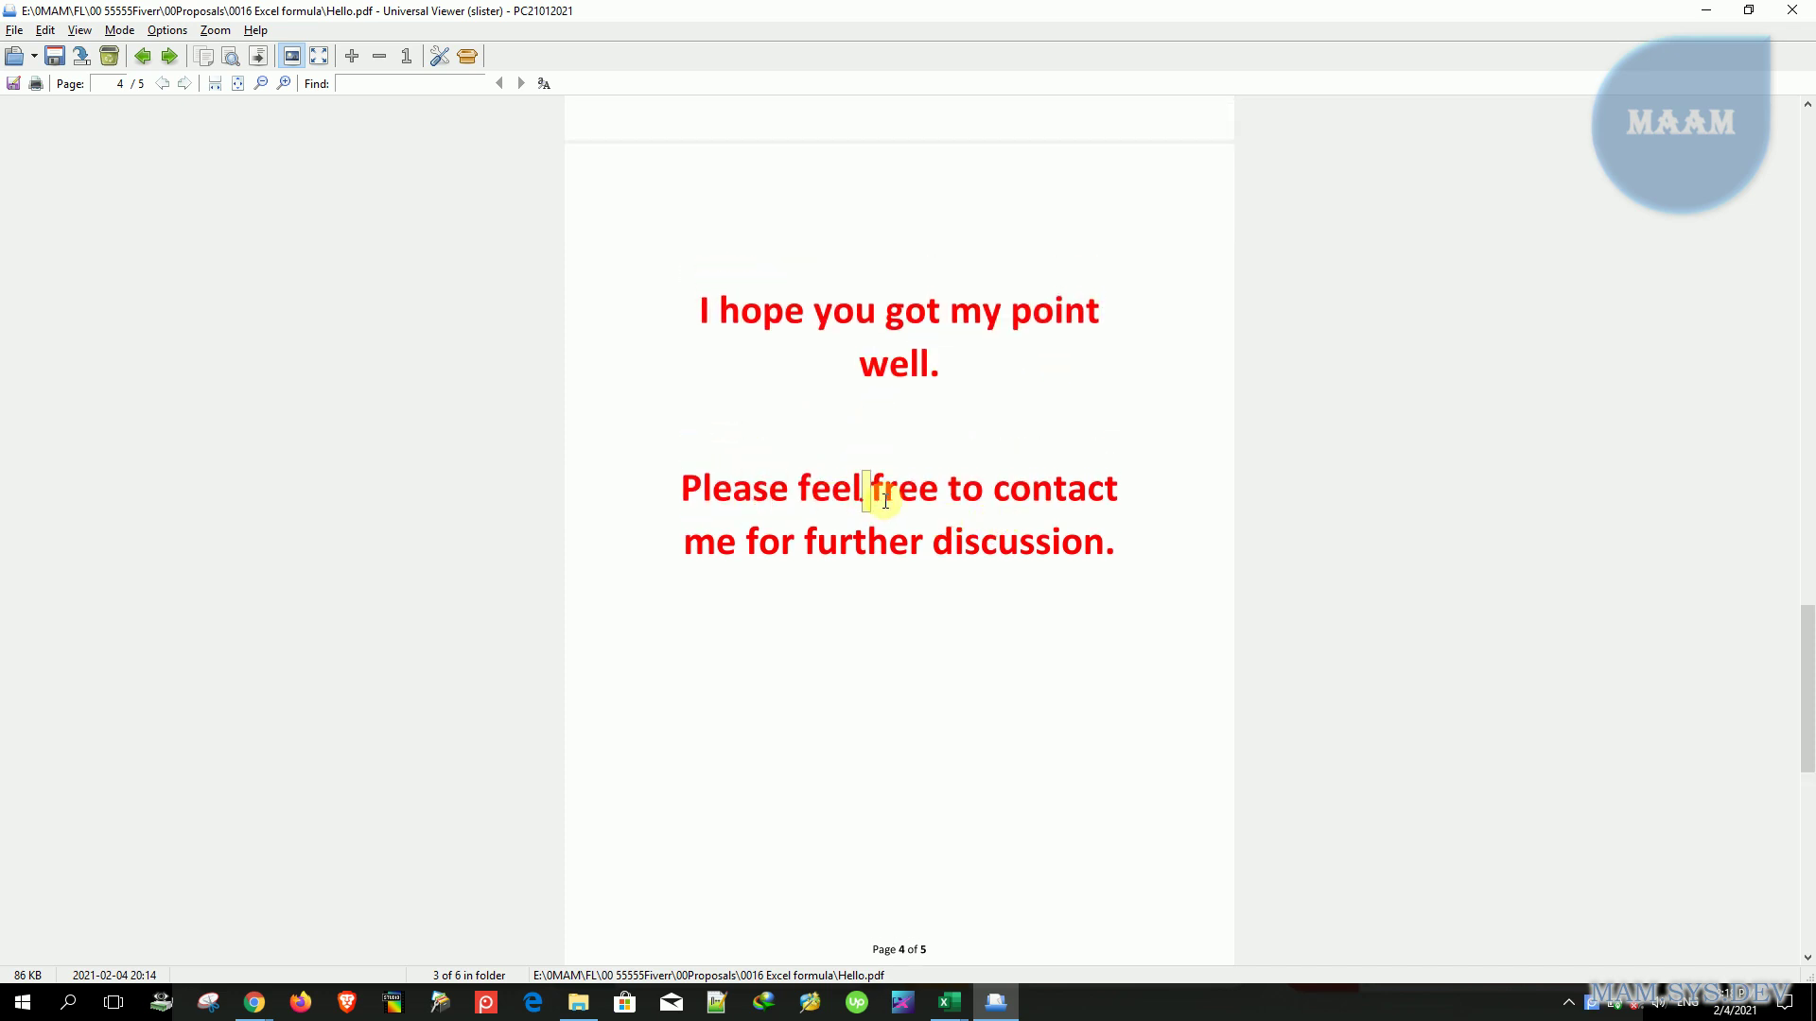